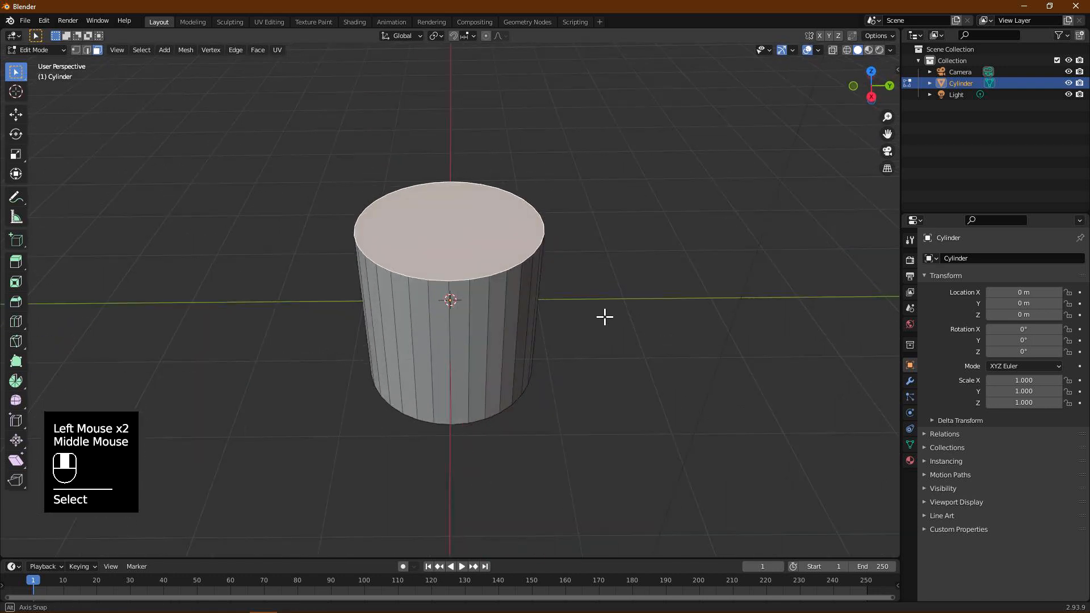
- Inset the cylinder's top face twice, the first time by about 0.24 m, to form two concentric rings
key("i")
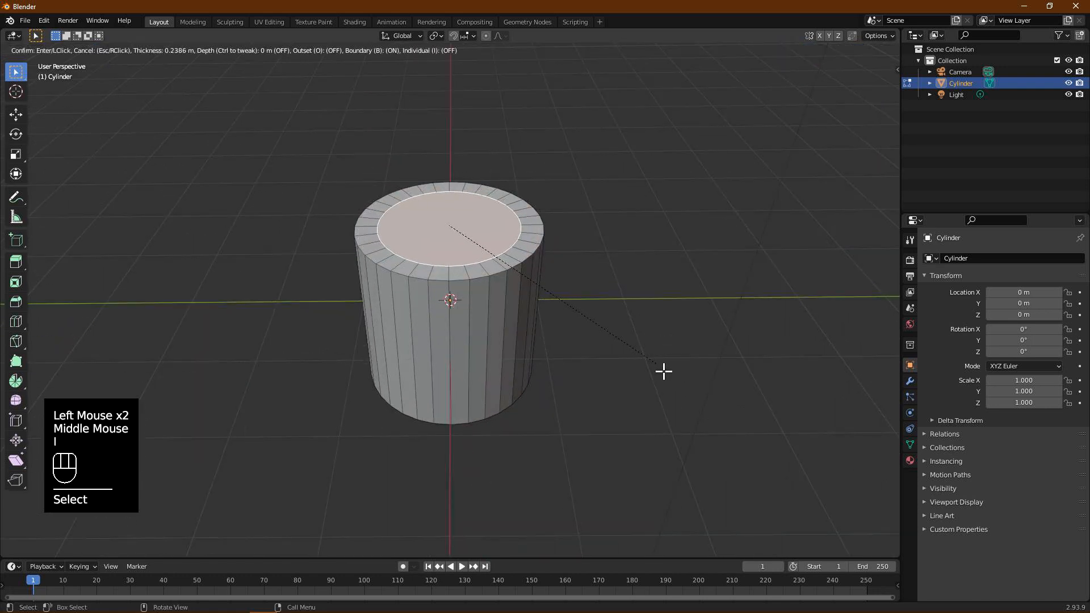
left_click(662, 370)
key("i")
left_click(642, 358)
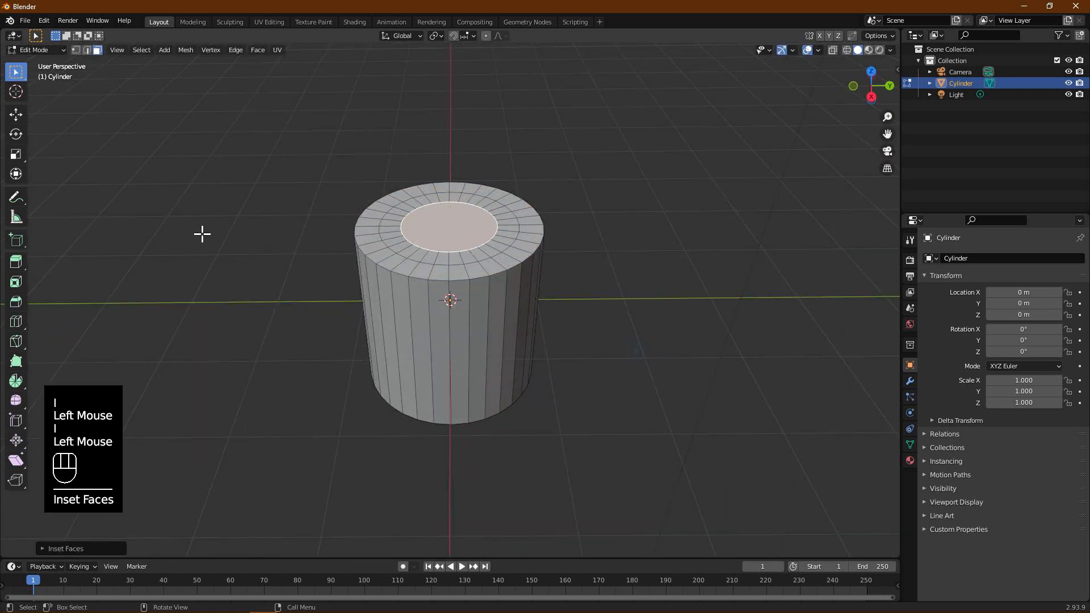
- Move the innermost top face slightly upward along Z to form a shallow slope
left_click(17, 120)
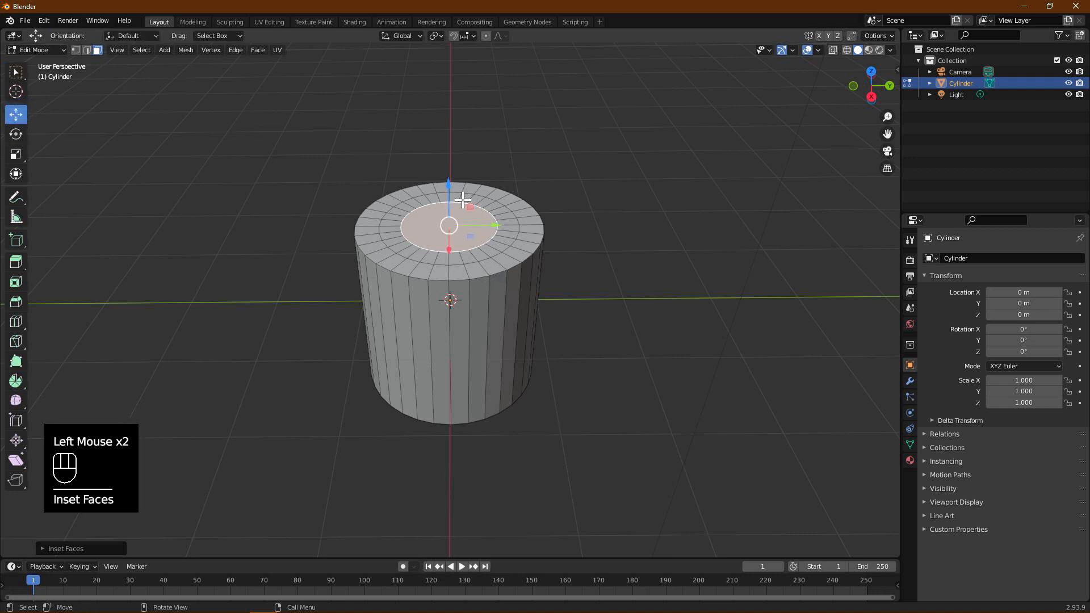
scroll(514, 255, "up", 2)
middle_click_drag(513, 255, 467, 245, "shift")
left_click(434, 211)
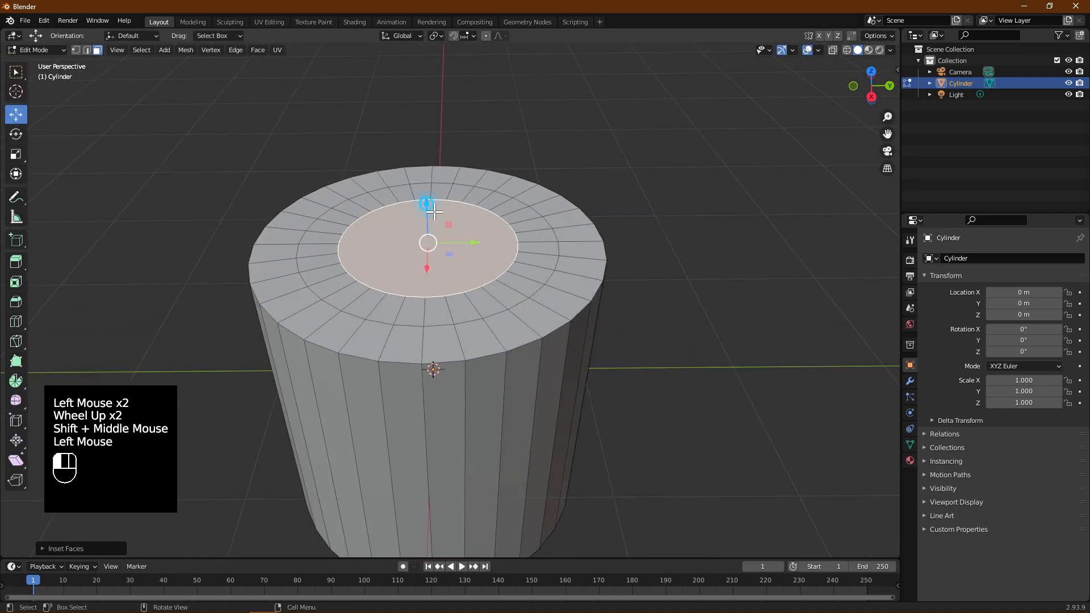
- Inset the raised top face down to a small central circle and extrude it upward about 0.1 m as a knob
key("i")
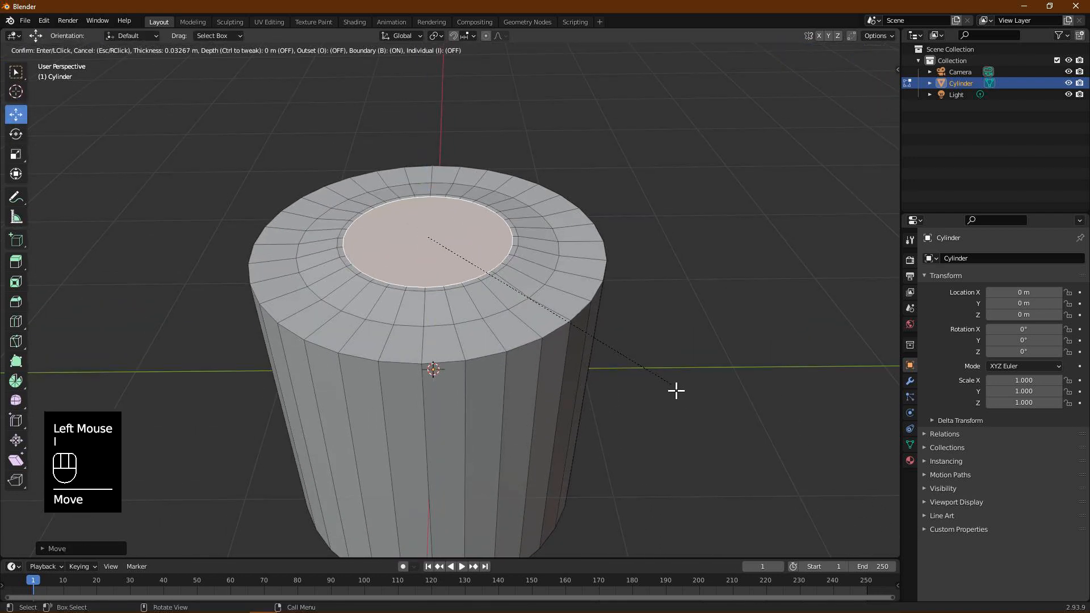
left_click(625, 364)
key("e")
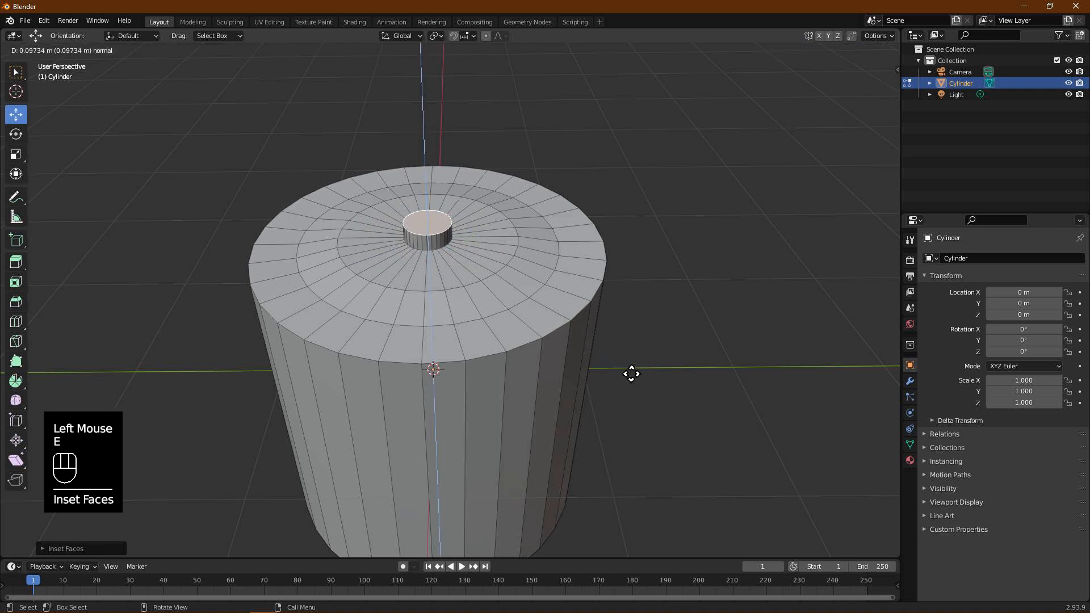
left_click(632, 375)
- Inset the cylinder's bottom face by about 0.17 m and extrude the inner face slightly outward
middle_click_drag(584, 433, 594, 370)
left_click(464, 310)
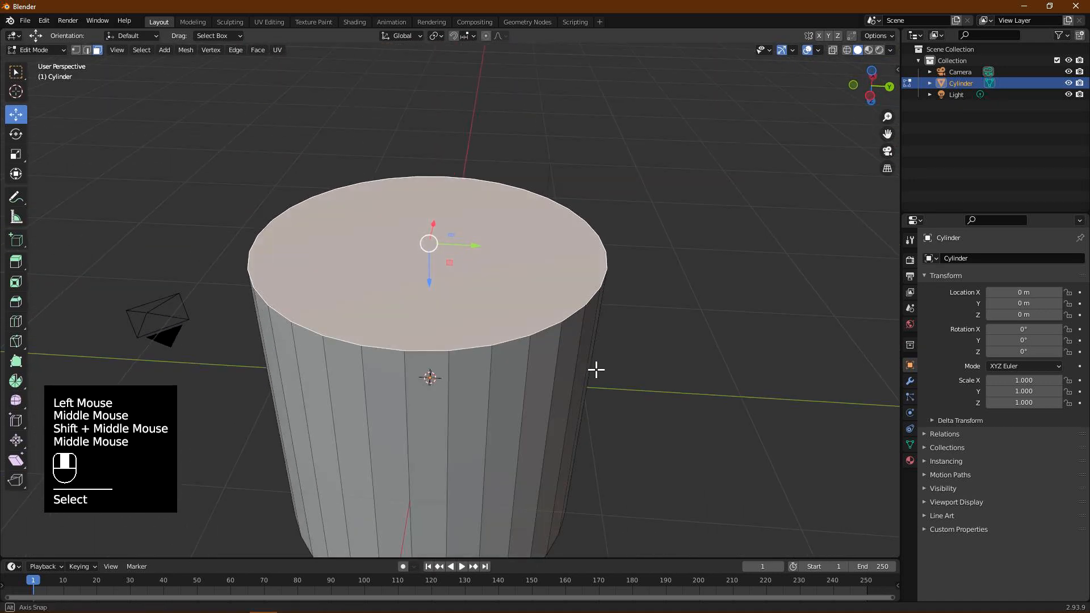
key("i")
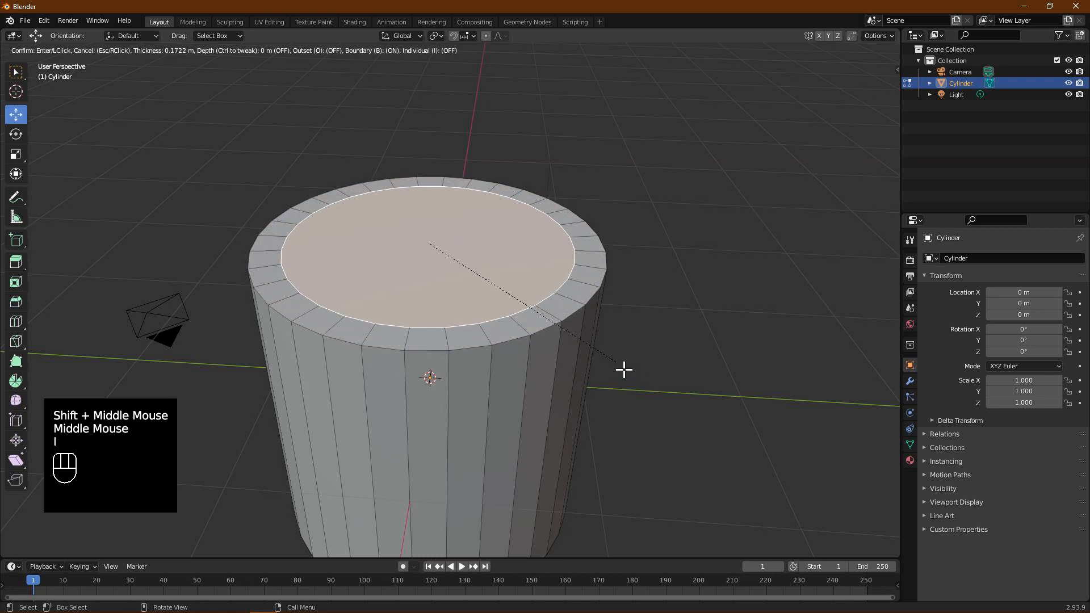
left_click(621, 368)
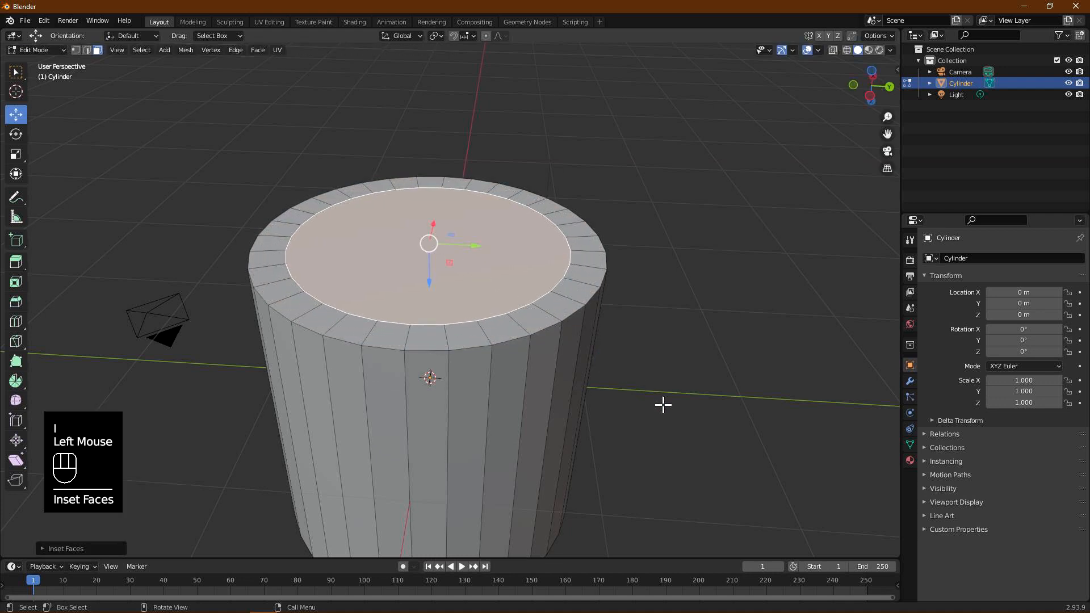
key("e")
left_click(559, 385)
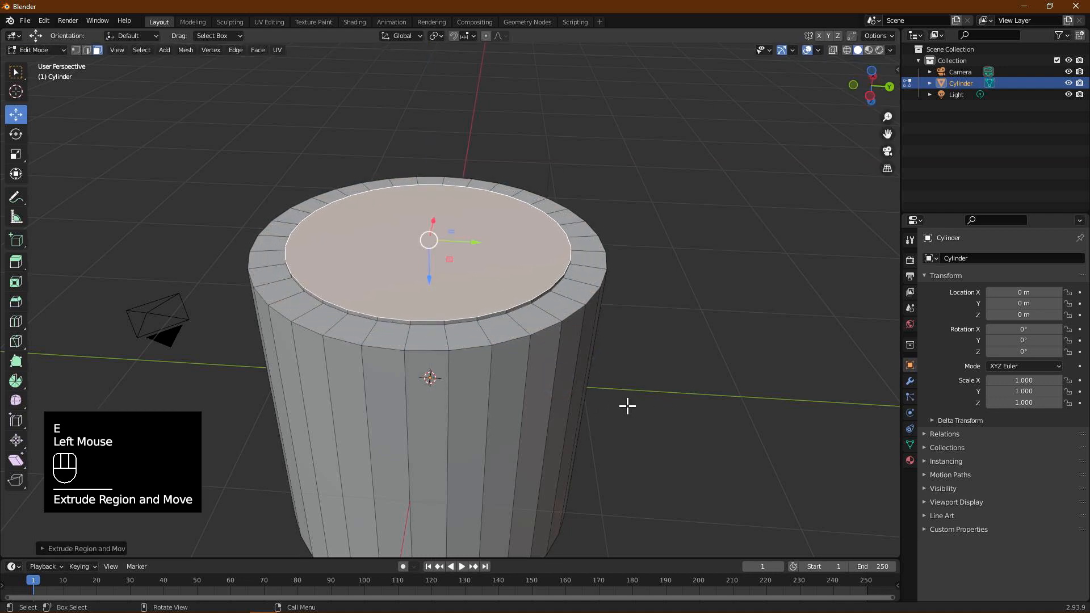
- Inset the bottom face again by about 0.2 m, extrude it inward about 0.02 m, and scale the recessed face to about 0.86
key("i")
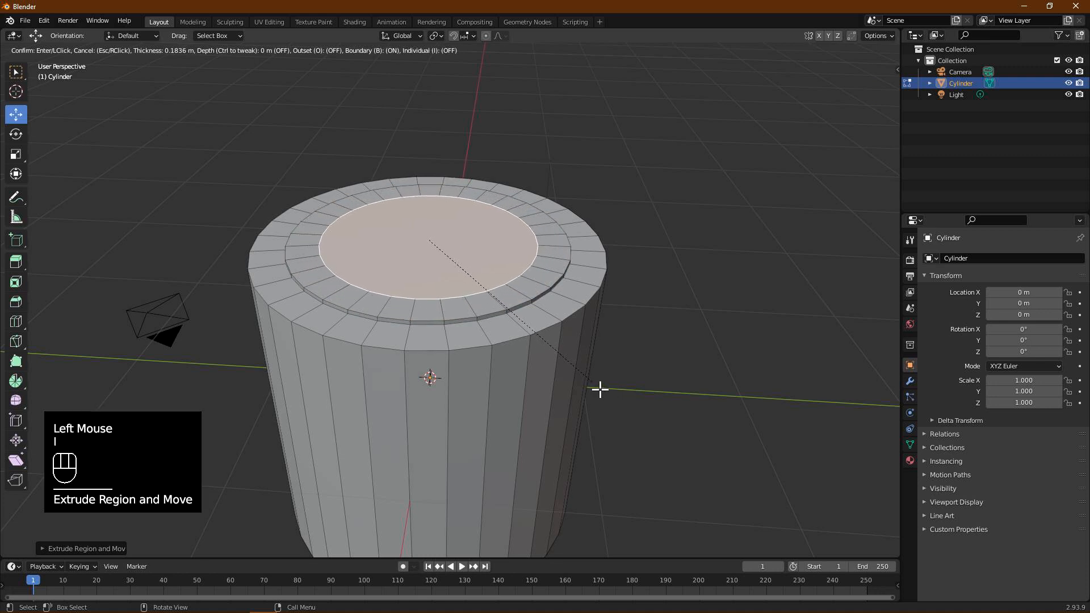
left_click(597, 383)
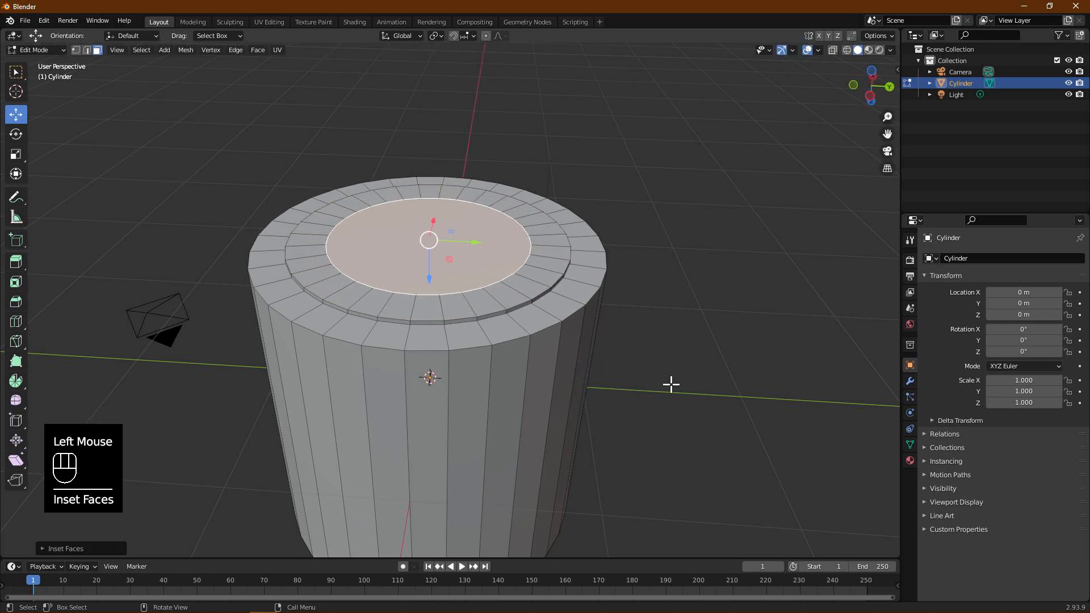
key("e")
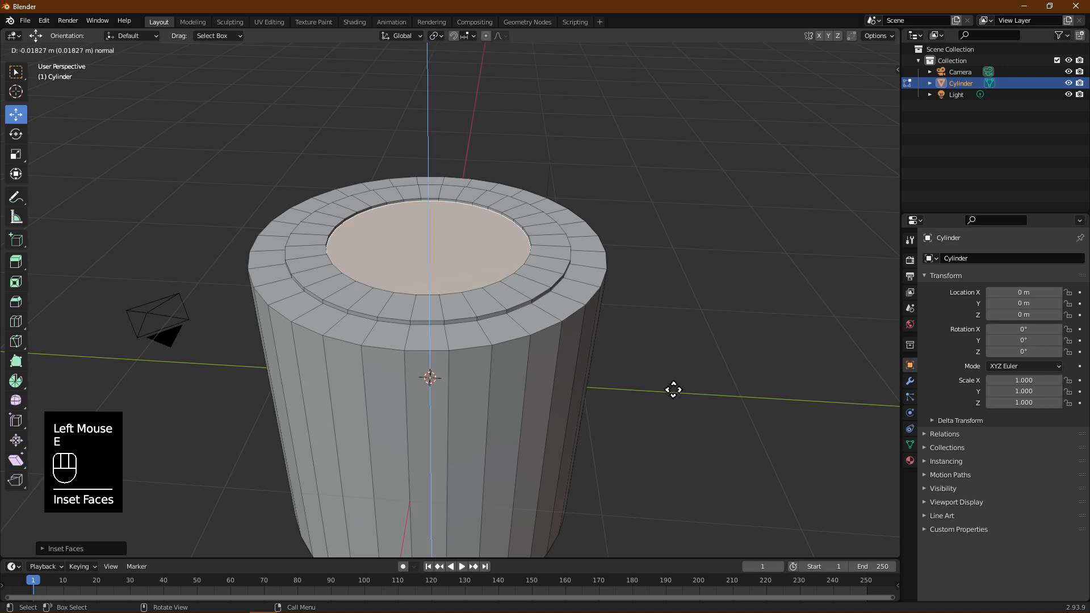
left_click(673, 390)
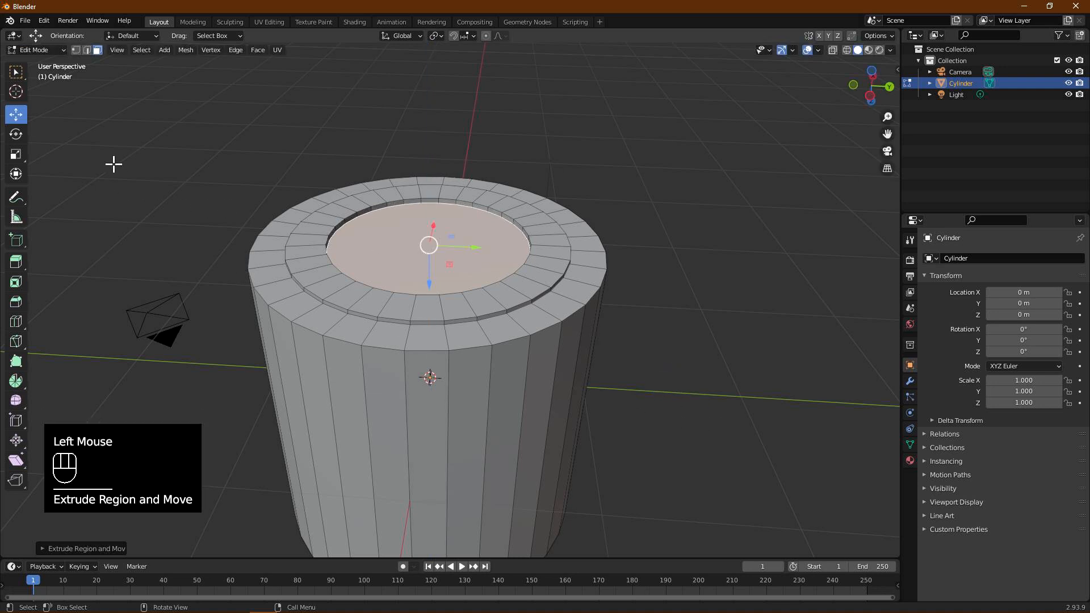
key("s")
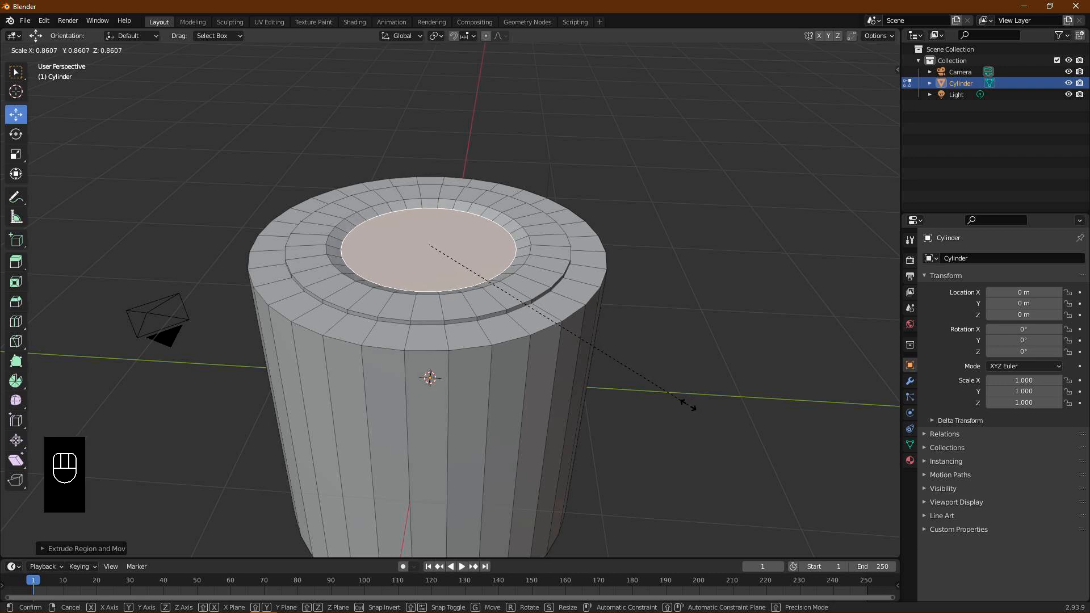
left_click(687, 405)
- Add a horizontal loop cut around the cylinder's side and slide it up toward the top
middle_click_drag(672, 318, 396, 190)
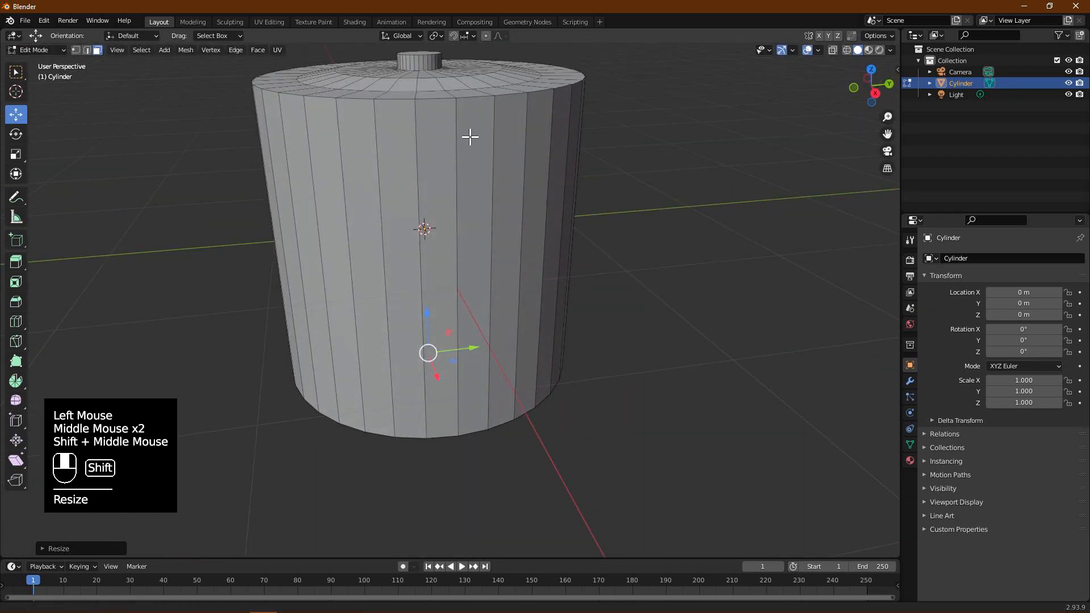
middle_click_drag(470, 137, 463, 221, "shift")
key("ctrl+r")
left_click(428, 311)
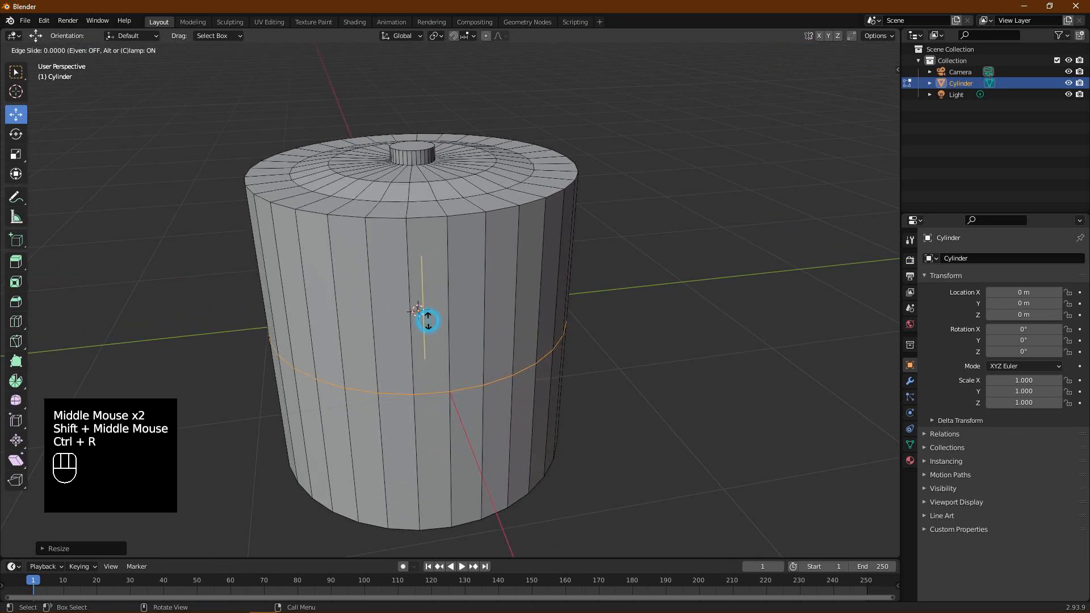
left_click(432, 218)
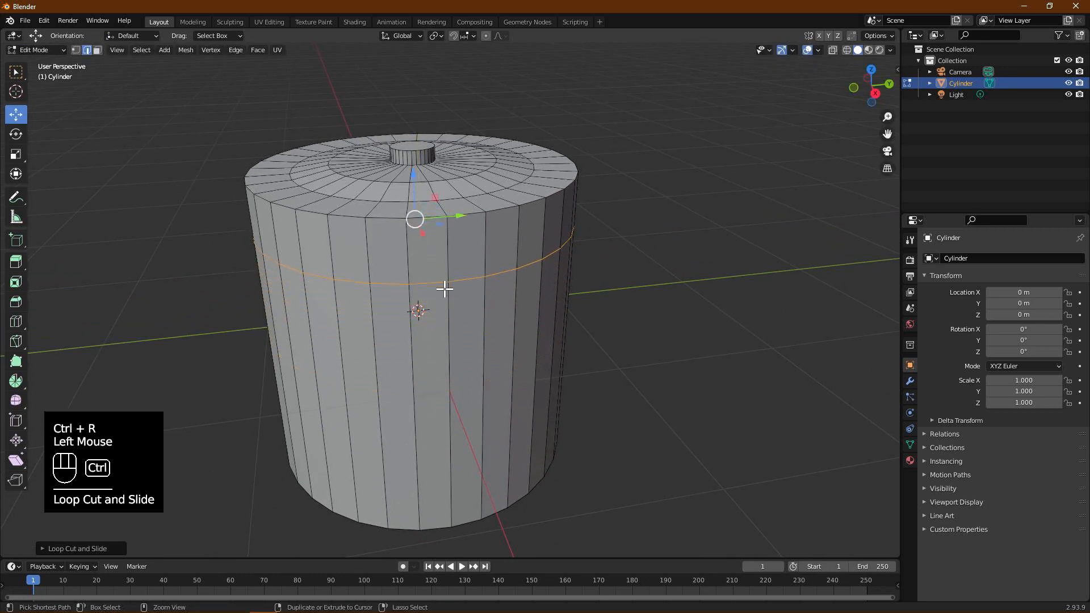
- Bevel the new side edge loop with 2 segments and a width of about 0.056 m
key("ctrl+b")
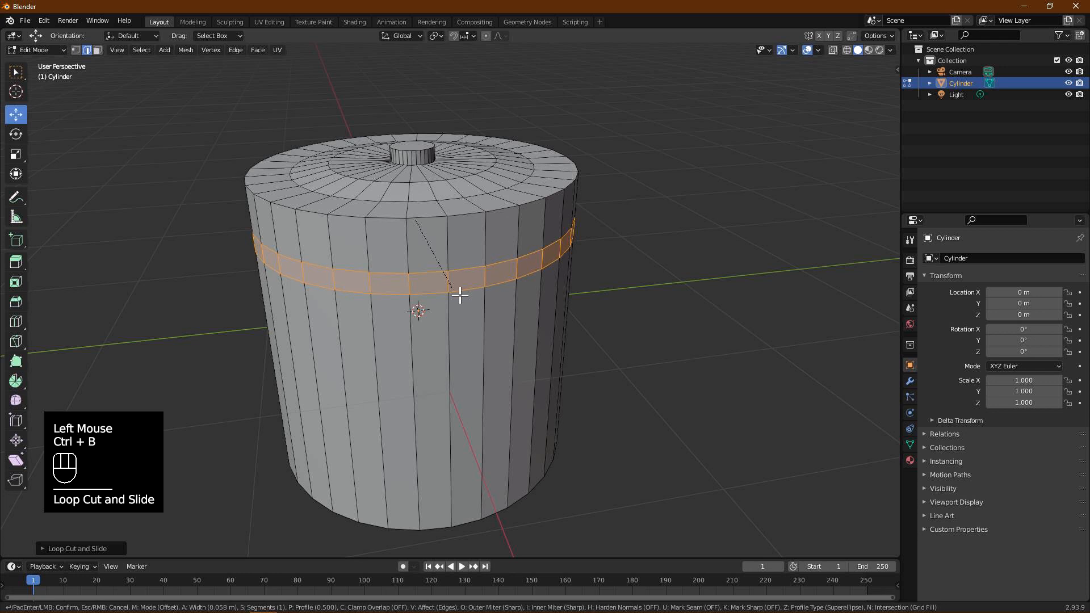
scroll(457, 296, "up", 1)
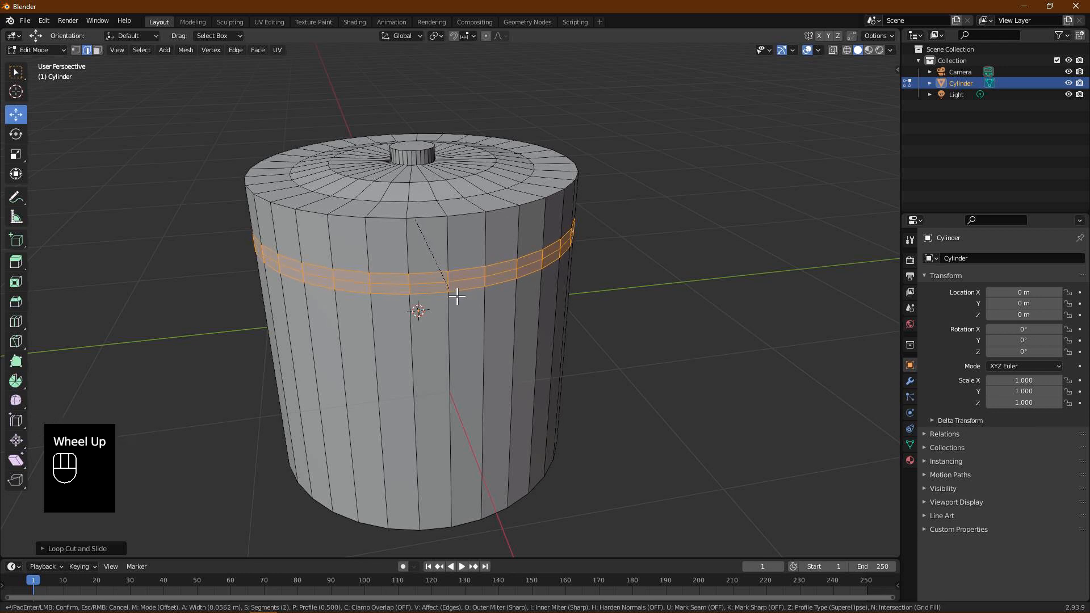
left_click(453, 294)
- Select the middle edge loop of the beveled band and scale it inward to form a groove around the side
left_click(433, 280)
left_click(433, 284, "alt")
middle_click_drag(433, 287, 460, 316)
key("s")
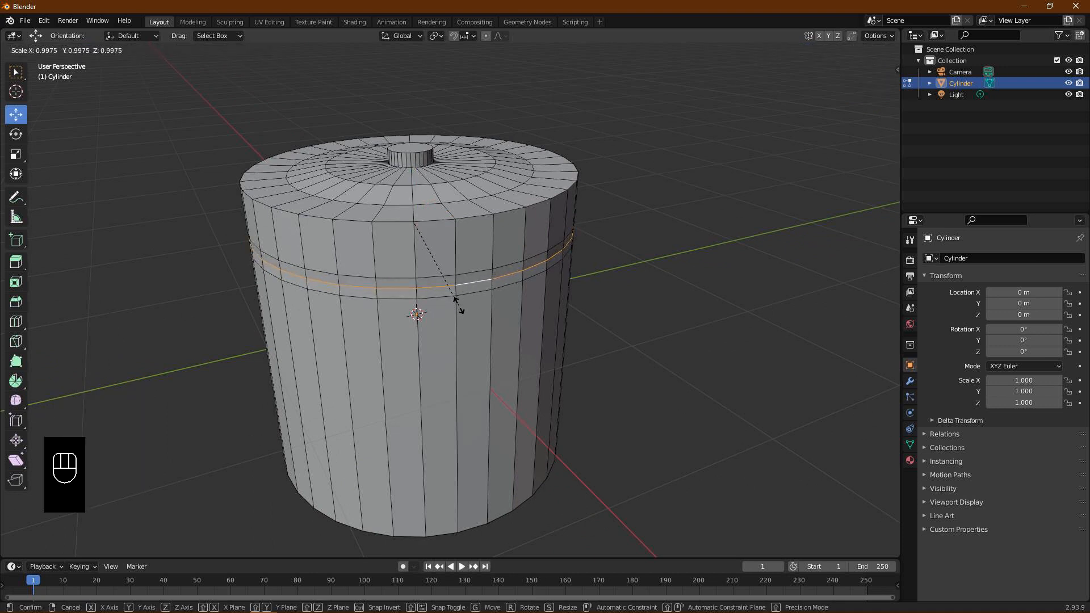
left_click(463, 311)
left_click(616, 338)
- Return to Object Mode and shade the cylinder smooth
middle_click_drag(616, 338, 424, 360)
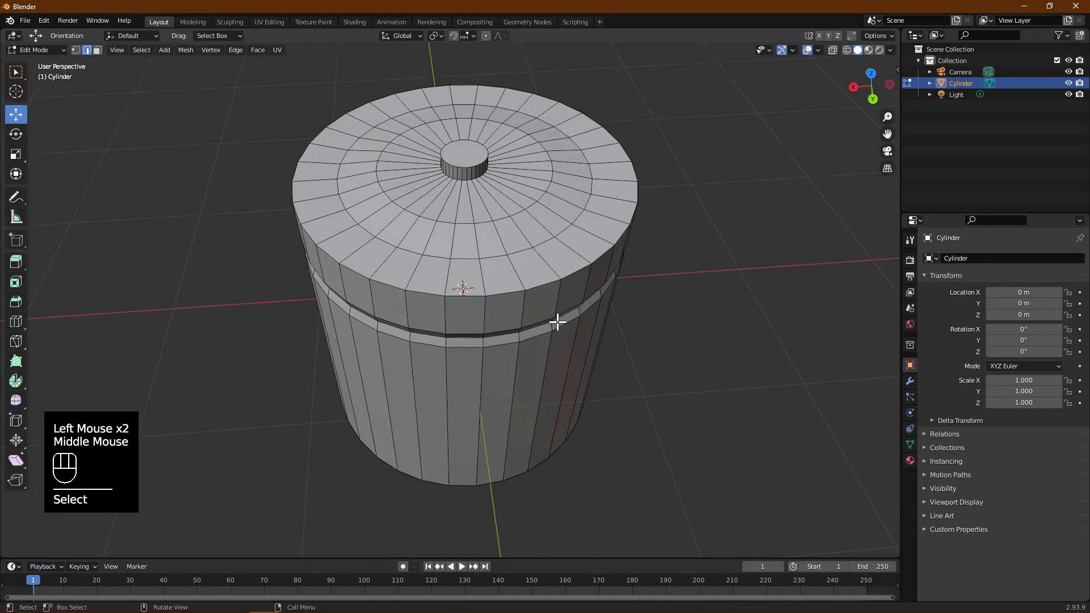
middle_click_drag(632, 319, 365, 217)
left_click(53, 50)
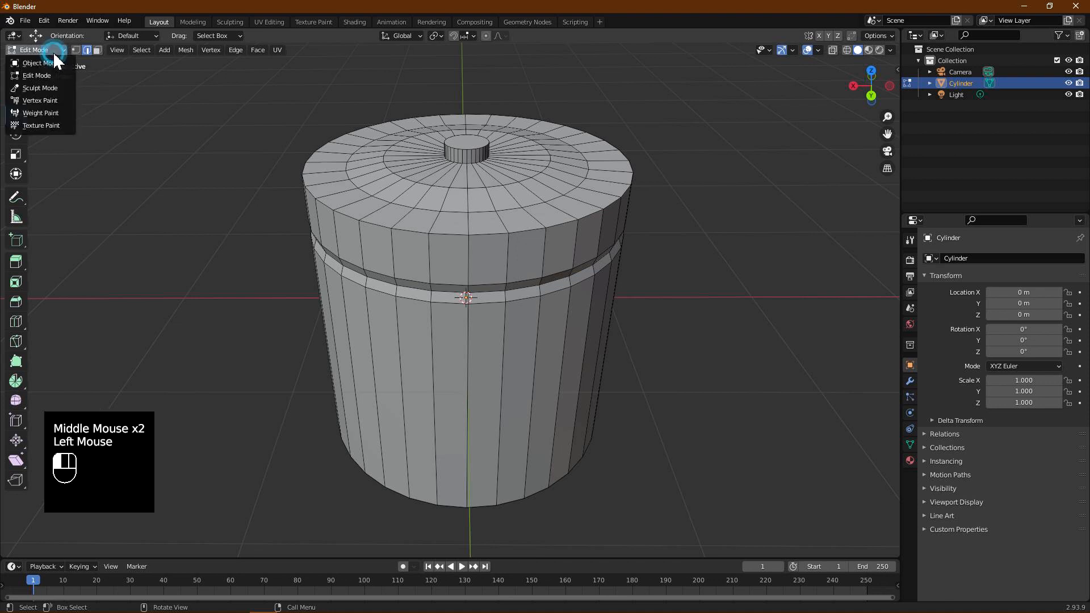
left_click(40, 63)
left_click(414, 236)
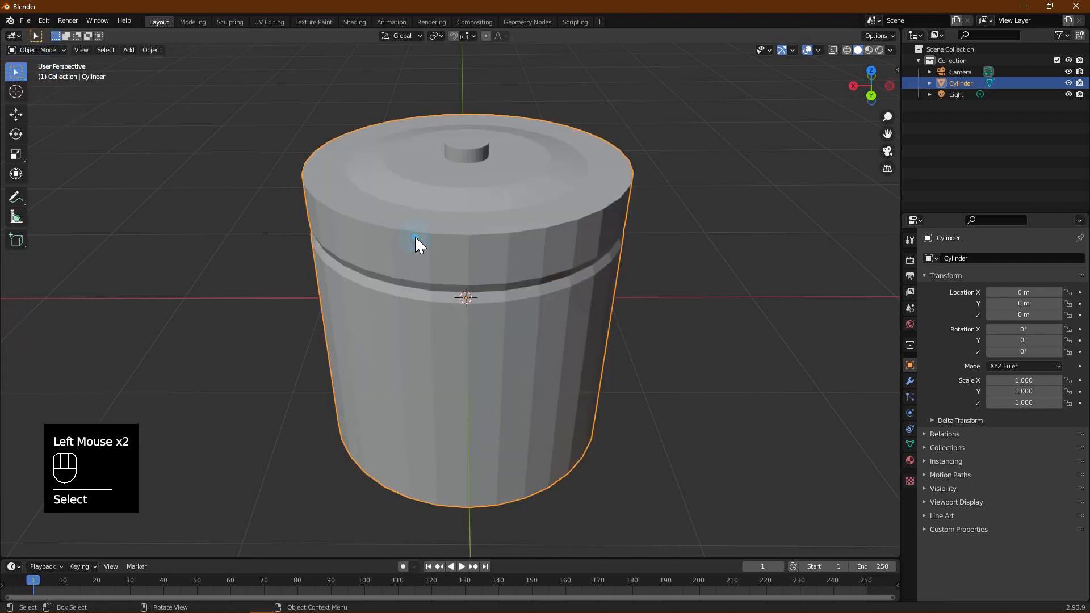
right_click(415, 236)
left_click(416, 239)
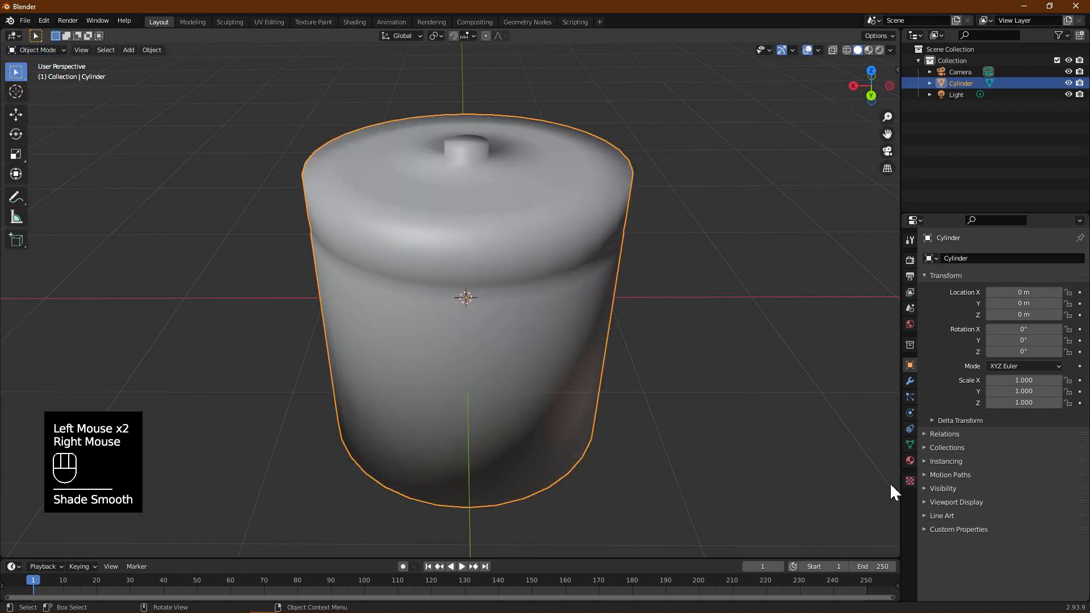
- Enable Auto Smooth for the cylinder's normals
left_click(911, 446)
left_click(934, 452)
left_click(990, 470)
- In Edit Mode, select the edge loops around the knob's top, the cylinder's upper rim and its bottom outer rim
middle_click_drag(871, 440, 534, 235)
left_click(57, 50)
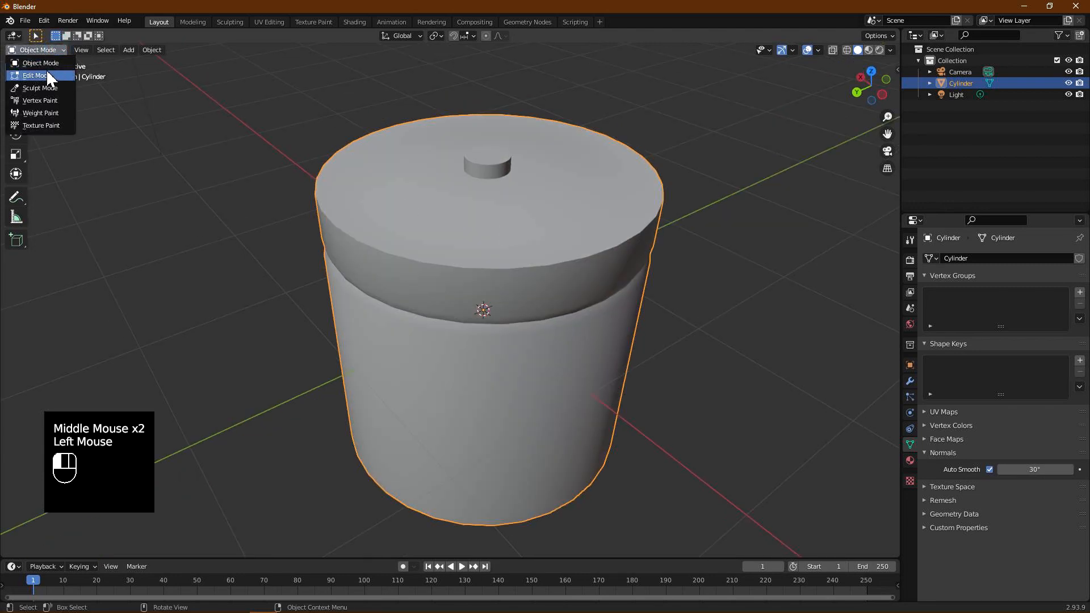
left_click(51, 75)
middle_click_drag(539, 258, 528, 253)
left_click(492, 179)
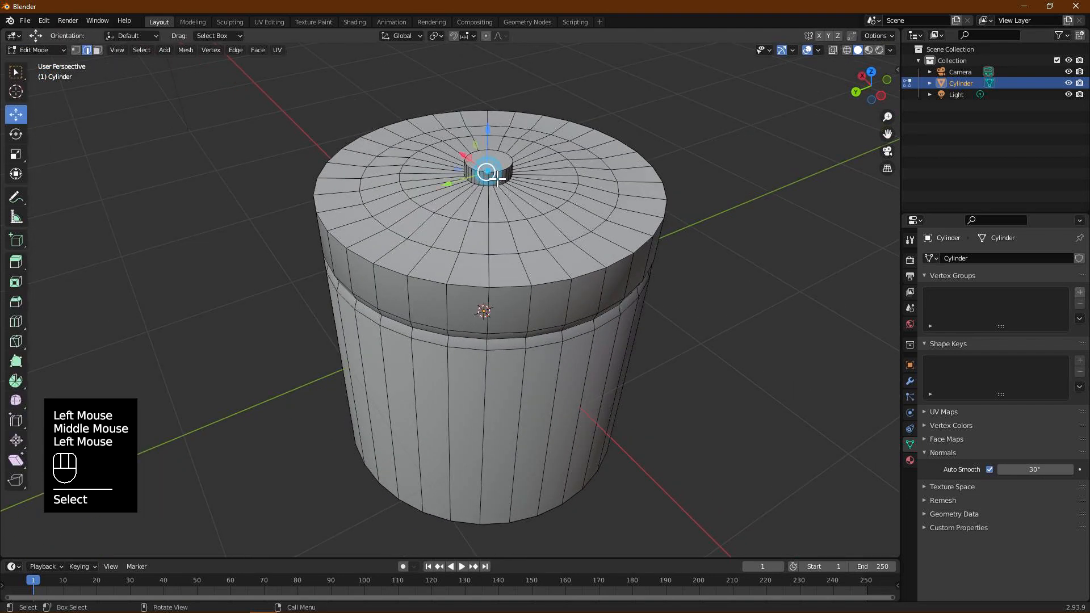
left_click(494, 179, "alt")
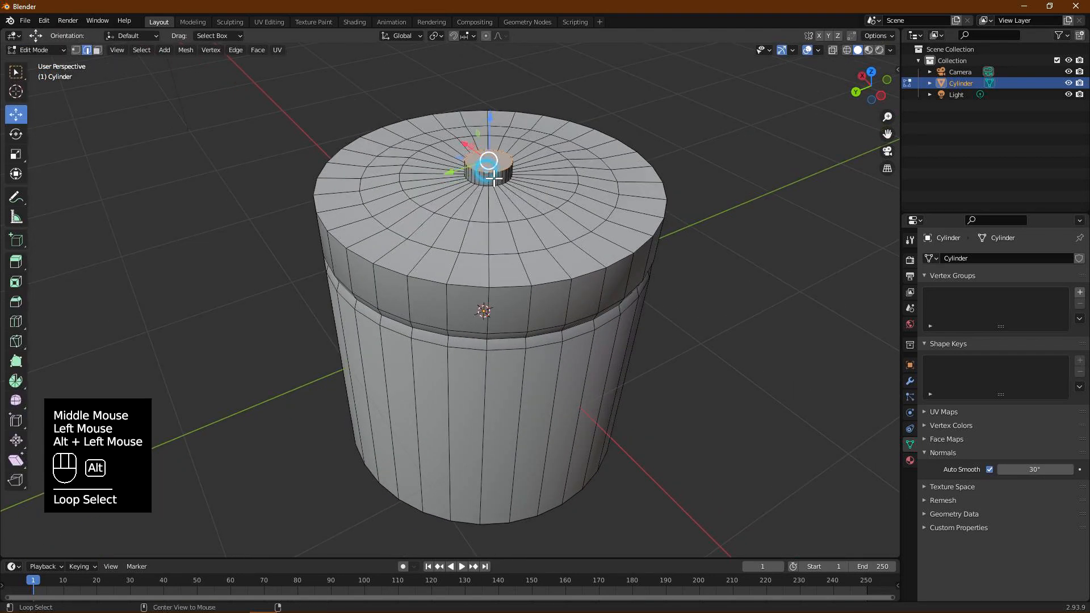
left_click(509, 287, "alt+shift")
middle_click_drag(550, 422, 536, 311)
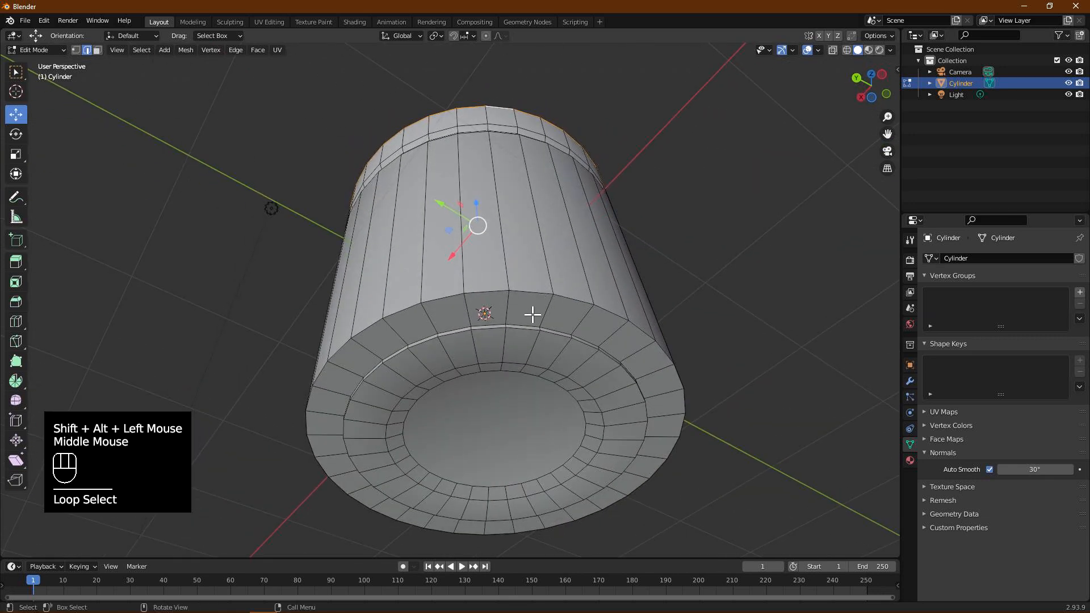
left_click(530, 303, "alt+shift")
middle_click_drag(557, 212, 515, 356)
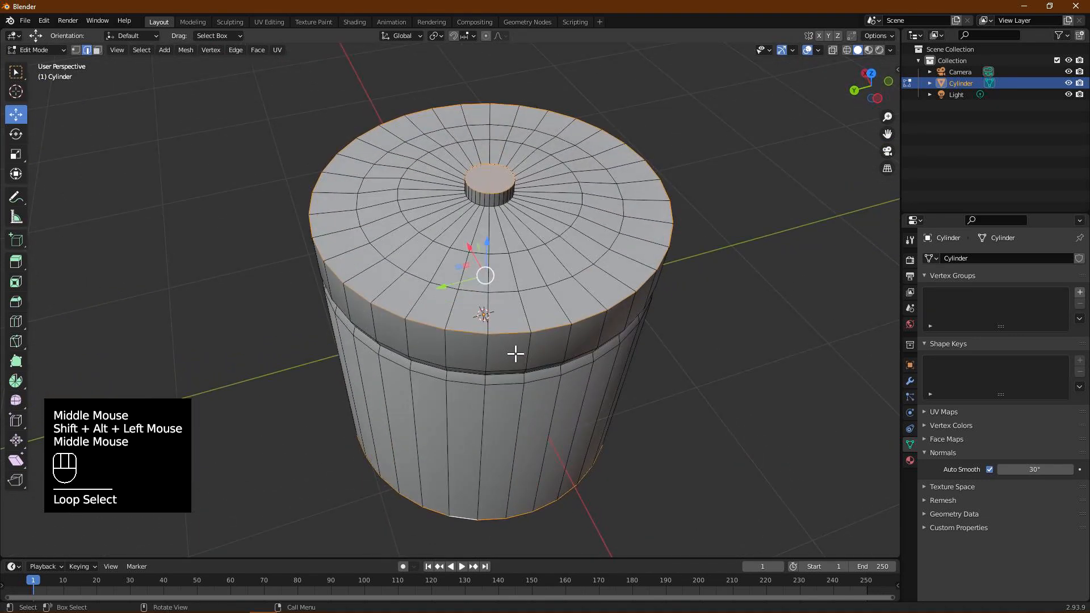
- Bevel the selected rim edge loops with 3 segments and a narrow width
scroll(516, 353, "up", 2)
key("ctrl+b")
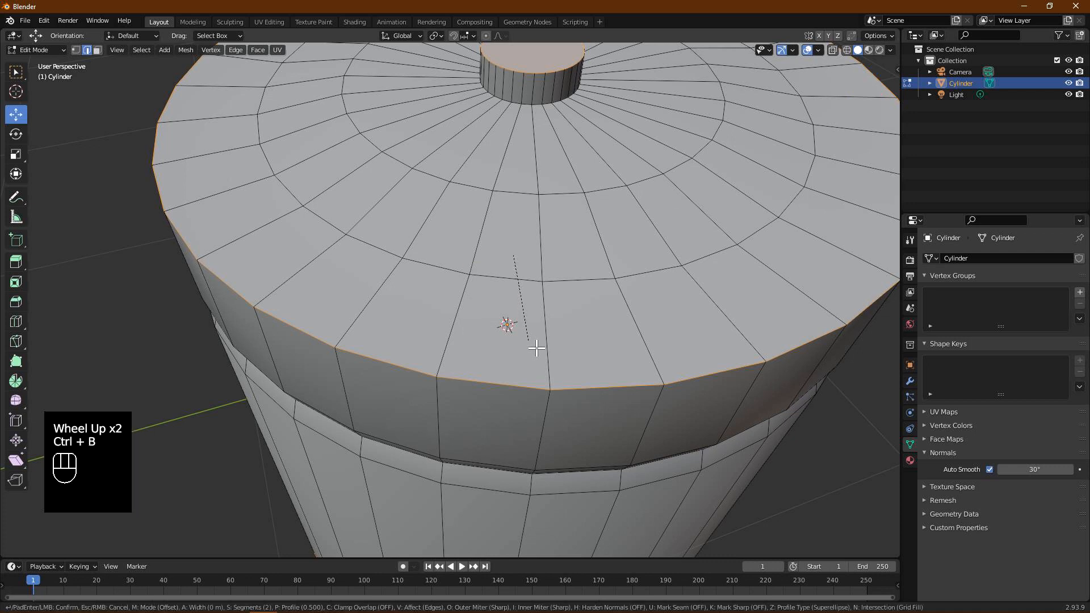
scroll(551, 357, "up", 1)
scroll(552, 356, "up", 1)
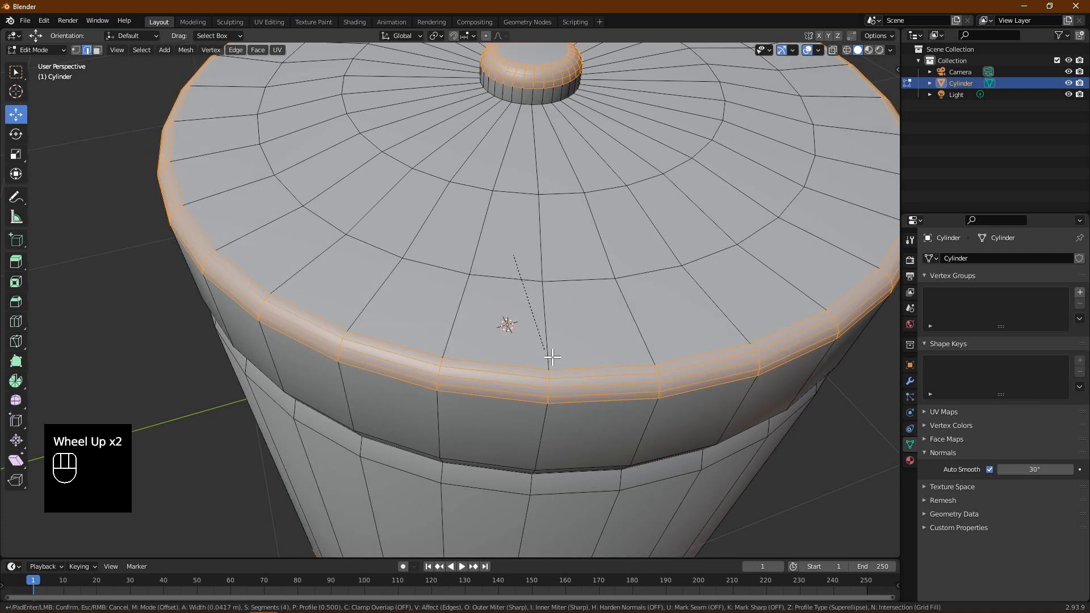
scroll(538, 356, "down", 1)
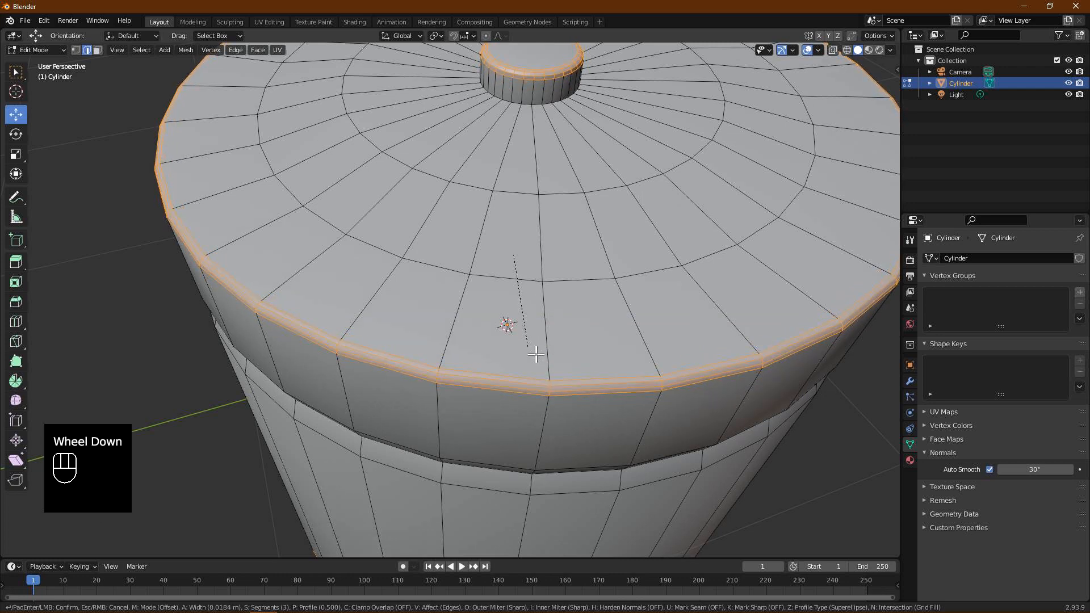
left_click(594, 380)
- Bevel the recess rim edge loop on the cylinder's underside with 4 segments and a width of about 0.036 m
middle_click_drag(594, 380, 579, 310)
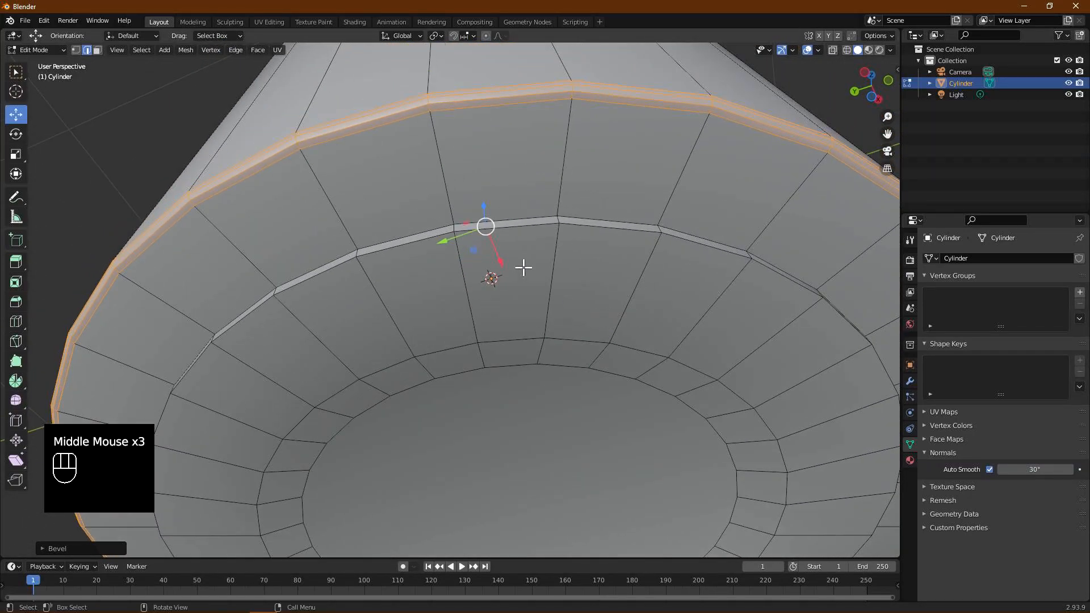
left_click(567, 226)
middle_click_drag(625, 185, 611, 197)
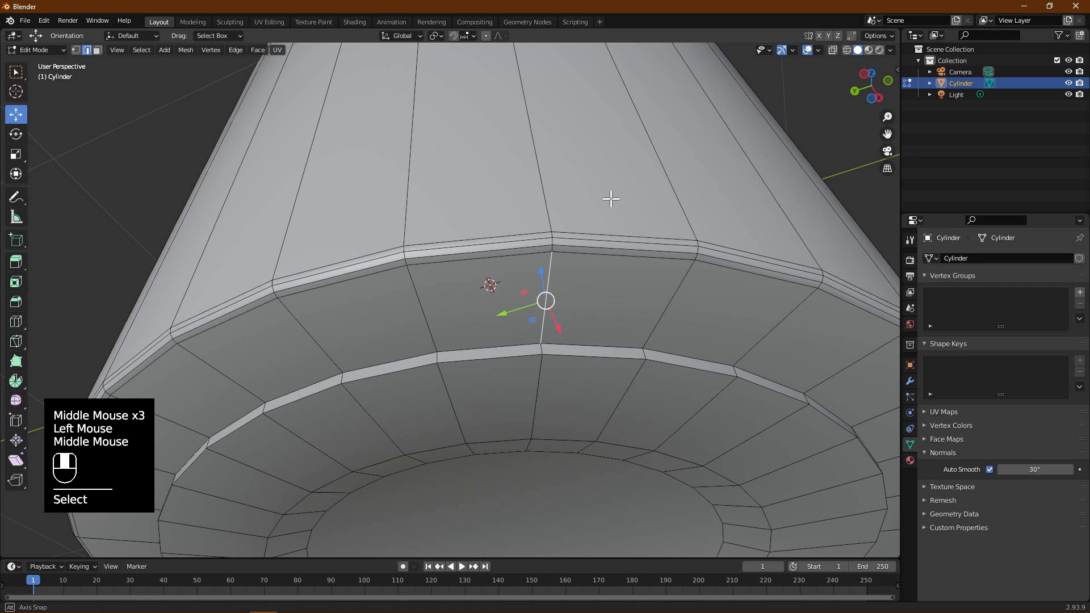
left_click(579, 359)
left_click(586, 361, "alt")
key("ctrl+b")
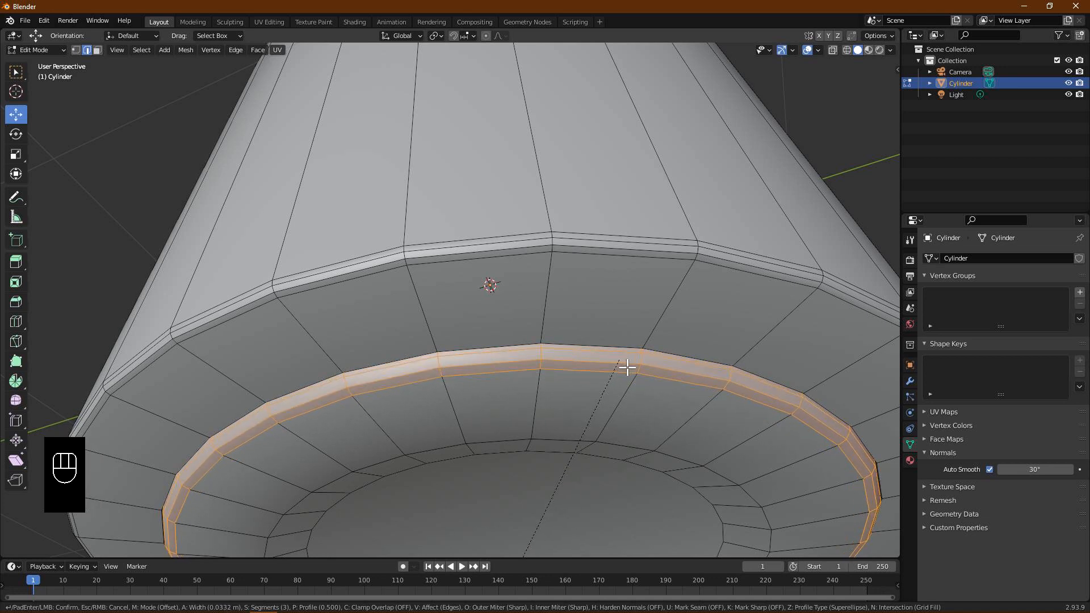
scroll(628, 368, "up", 1)
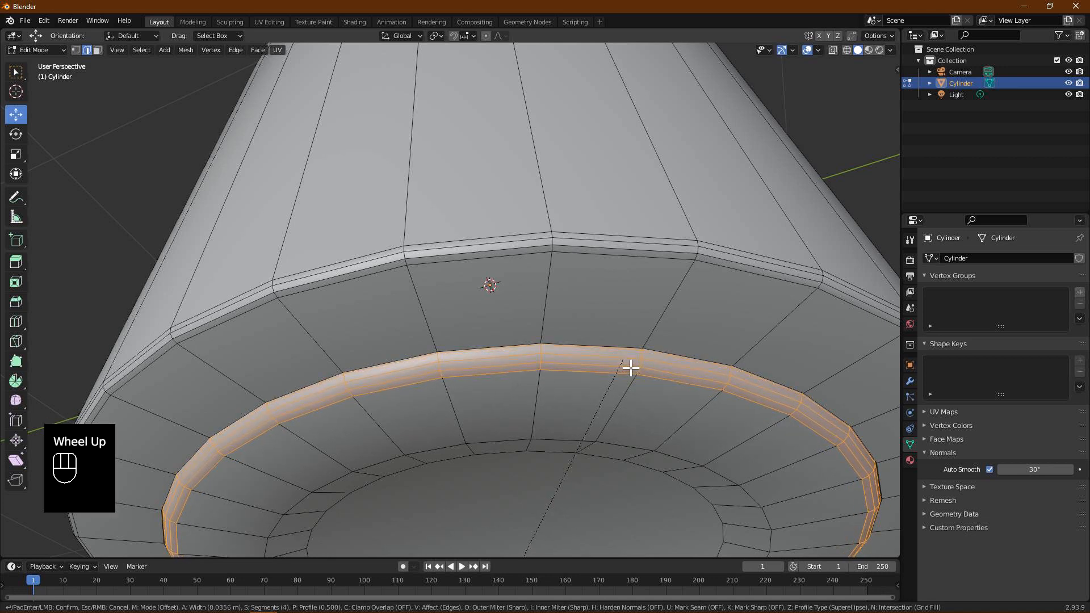
left_click(628, 367)
right_click(625, 363)
left_click(519, 315)
- Switch to Object Mode and examine the shading of the beveled cylinder from below and above
middle_click_drag(433, 250, 430, 287)
scroll(432, 259, "down", 1)
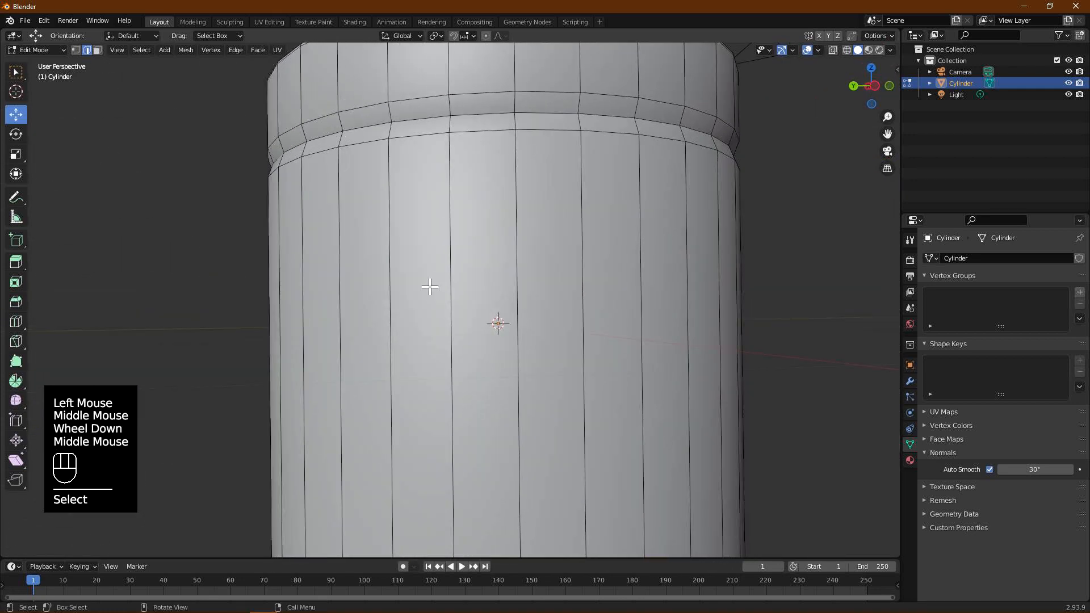
left_click(39, 50)
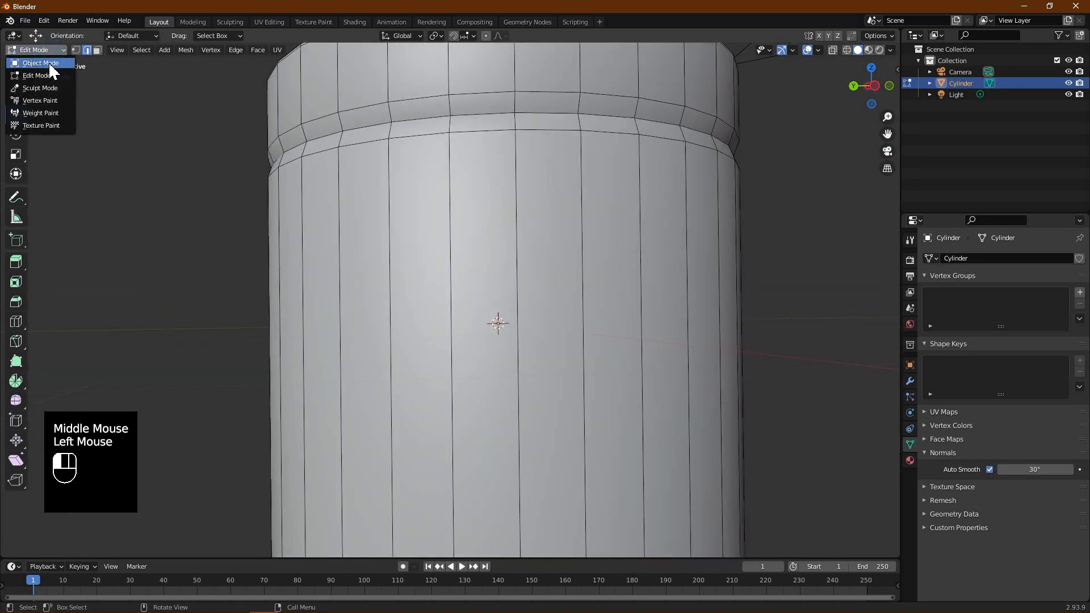
left_click(39, 63)
scroll(652, 290, "down", 2)
middle_click_drag(664, 328, 512, 306)
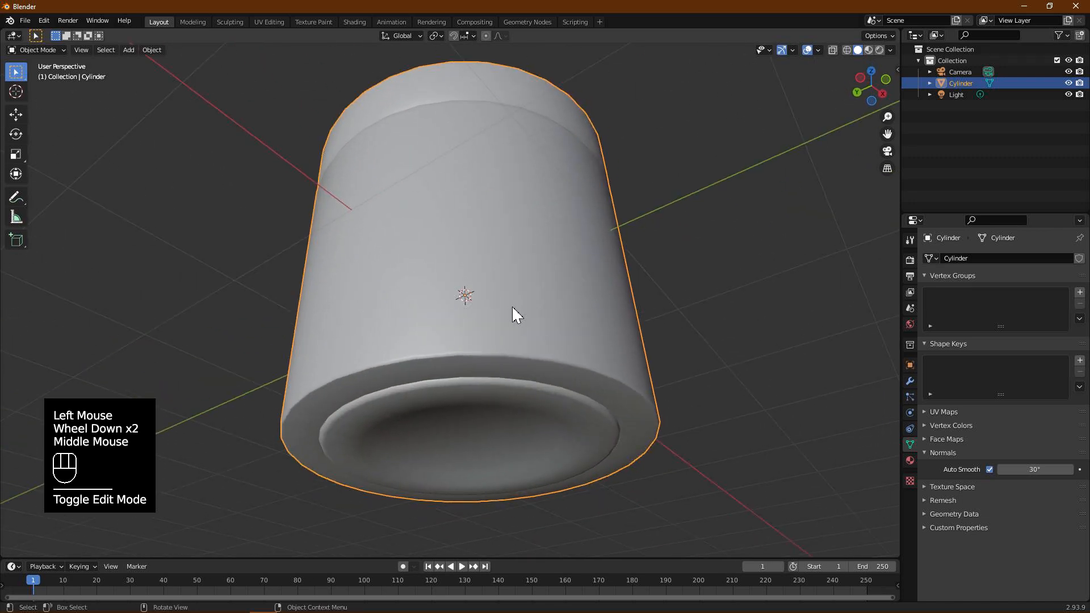
scroll(512, 306, "up", 2)
middle_click_drag(533, 178, 485, 275)
scroll(487, 250, "down", 2)
- In Edit Mode with face selection, select the knob's top face and grow the selection across the cylinder's top
left_click(57, 51)
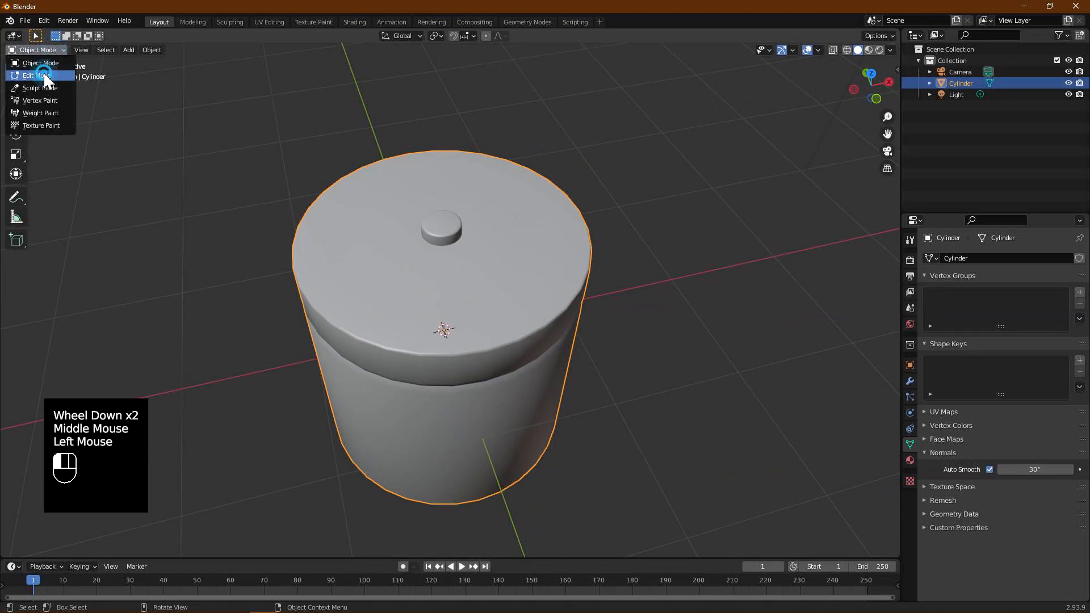
left_click(46, 76)
left_click(97, 50)
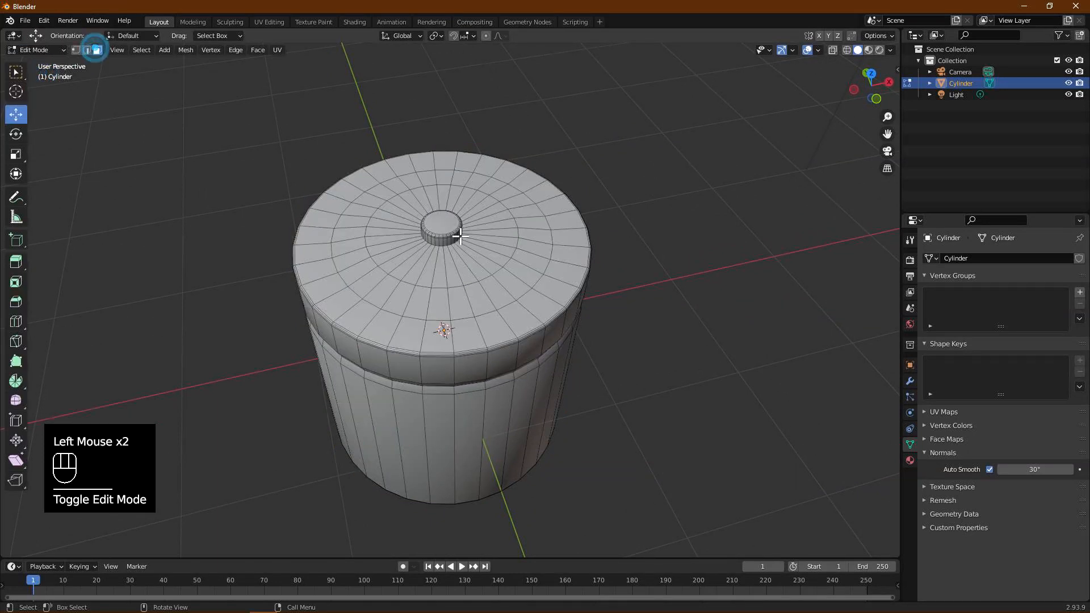
left_click(449, 229)
key("ctrl+KP_Add")
key("ctrl+KP_Add")
key("ctrl+KP_Add")
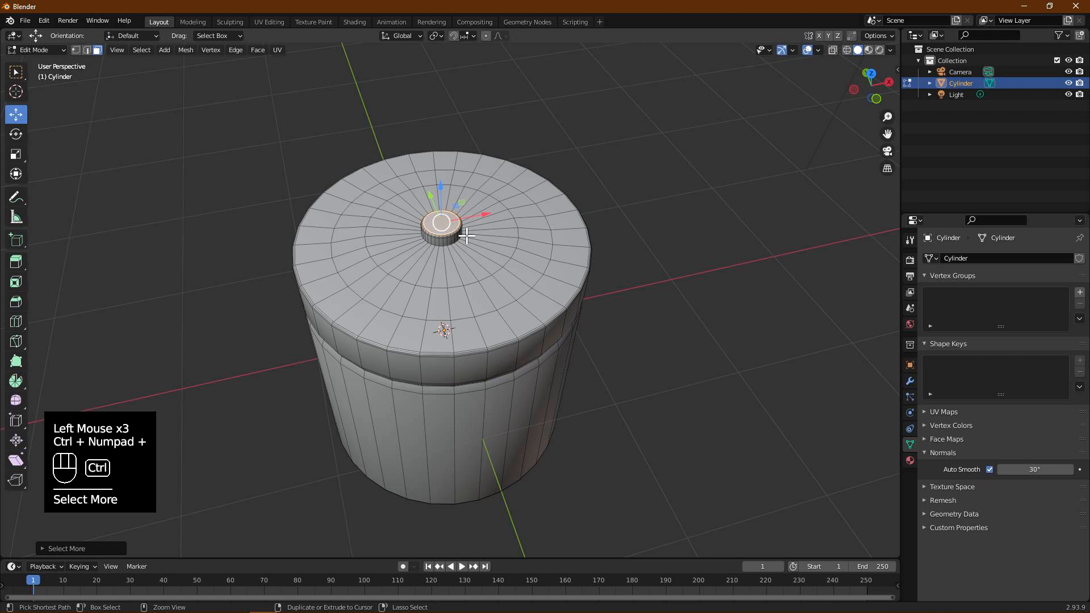
key("ctrl+KP_Add")
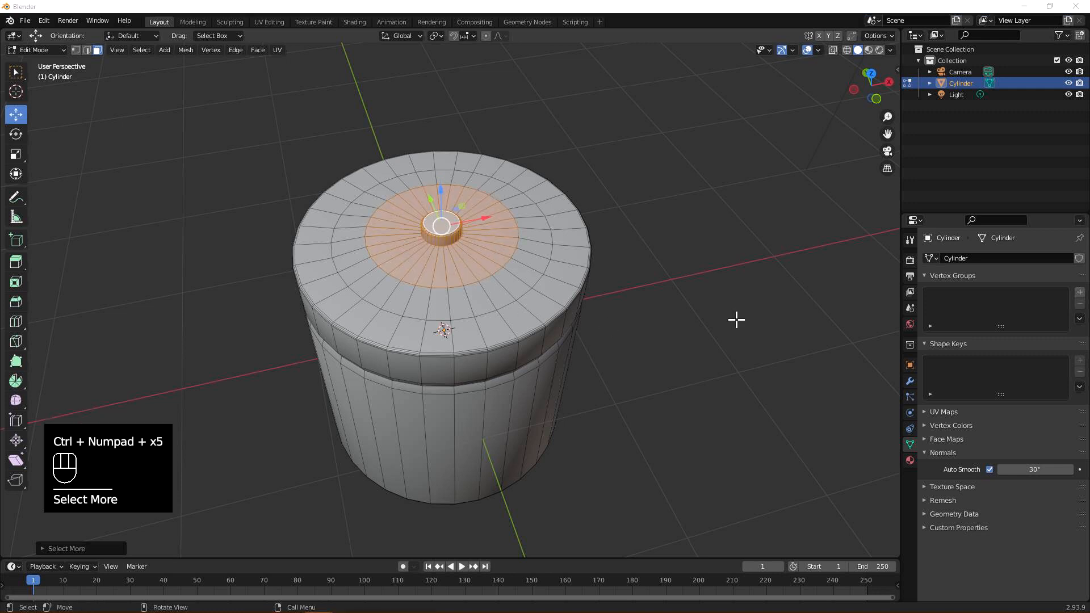
- Add the recessed bottom's center face to the selection and grow it over the surrounding recess and top faces
middle_click_drag(310, 241, 436, 242)
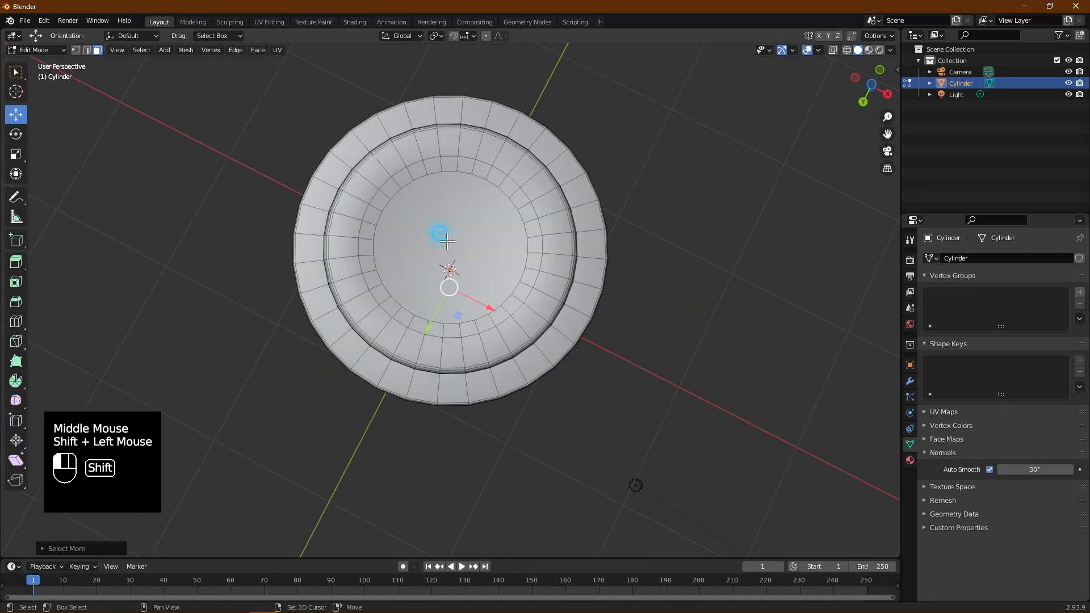
left_click(447, 241, "shift")
key("ctrl+KP_Add")
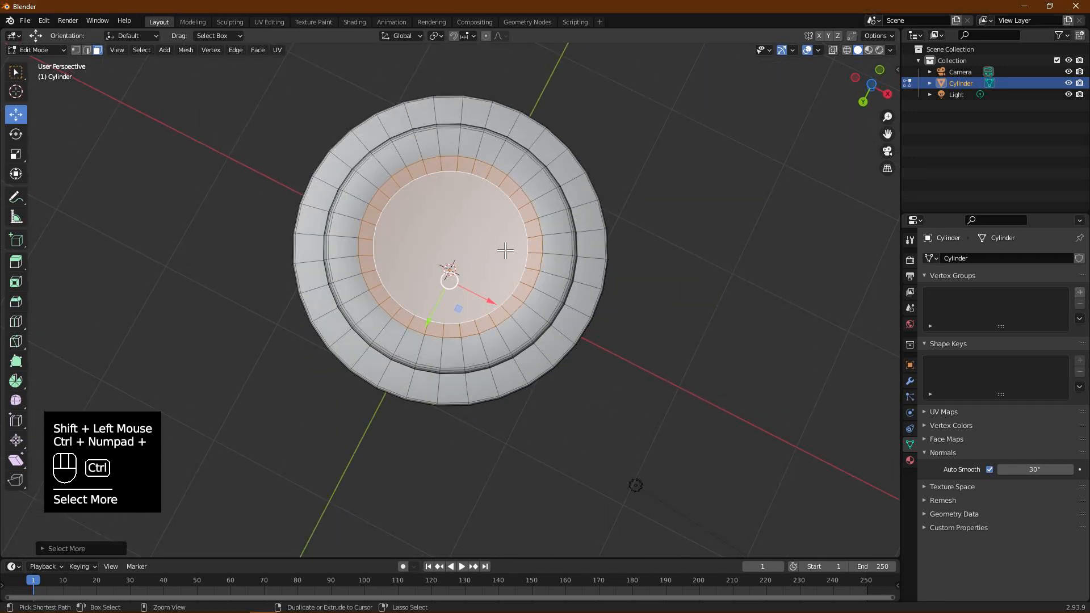
key("ctrl+KP_Add")
middle_click_drag(508, 76, 519, 233)
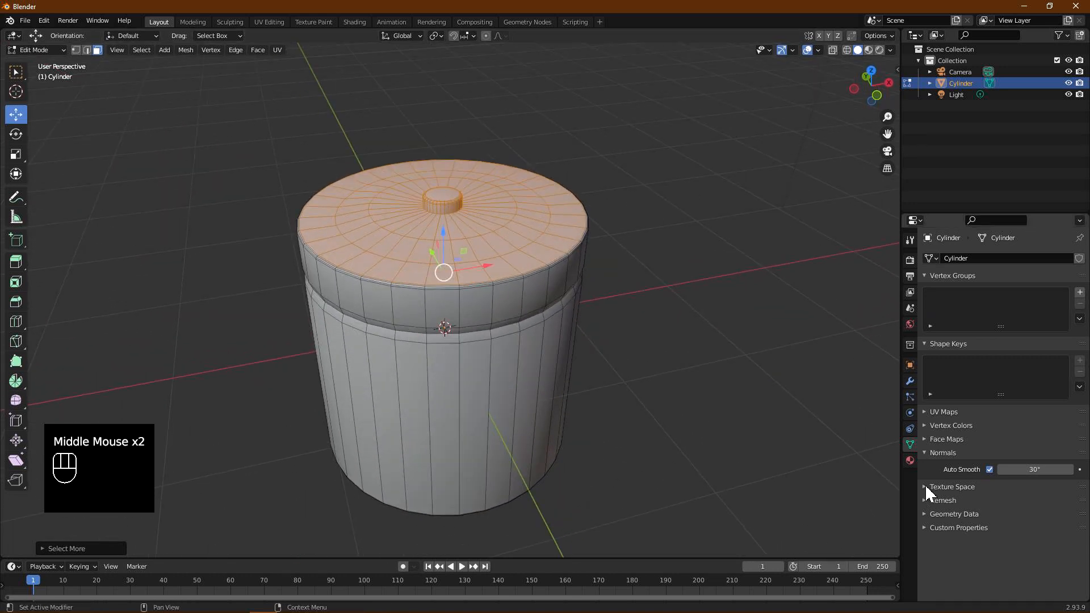
- Give the cylinder the existing material, rename it Caps, and set Metallic to 1.000 and Roughness to 0.172
left_click(910, 462)
left_click(935, 306)
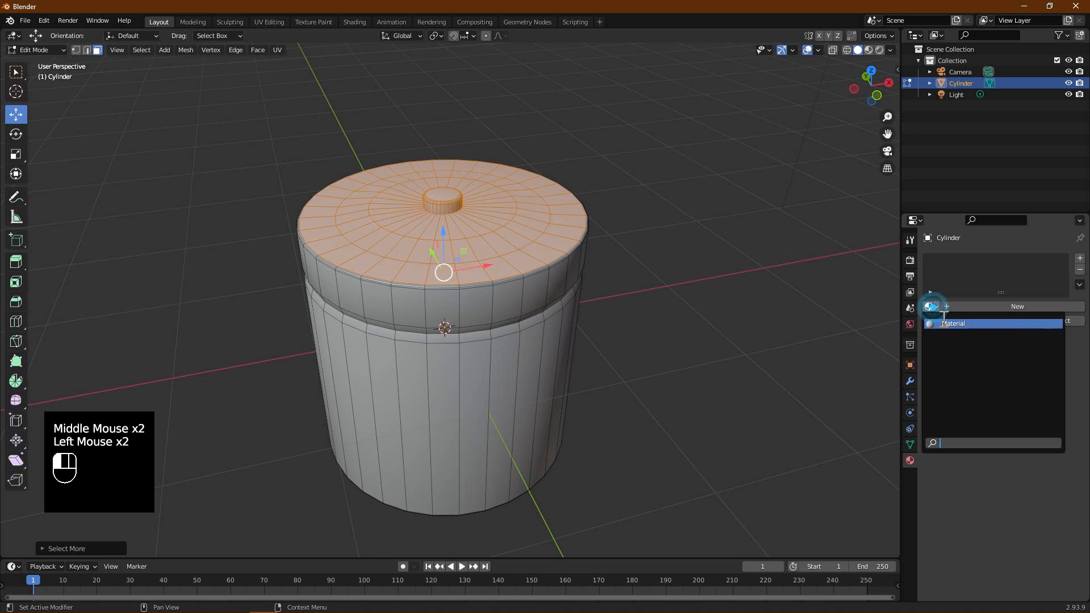
left_click(952, 321)
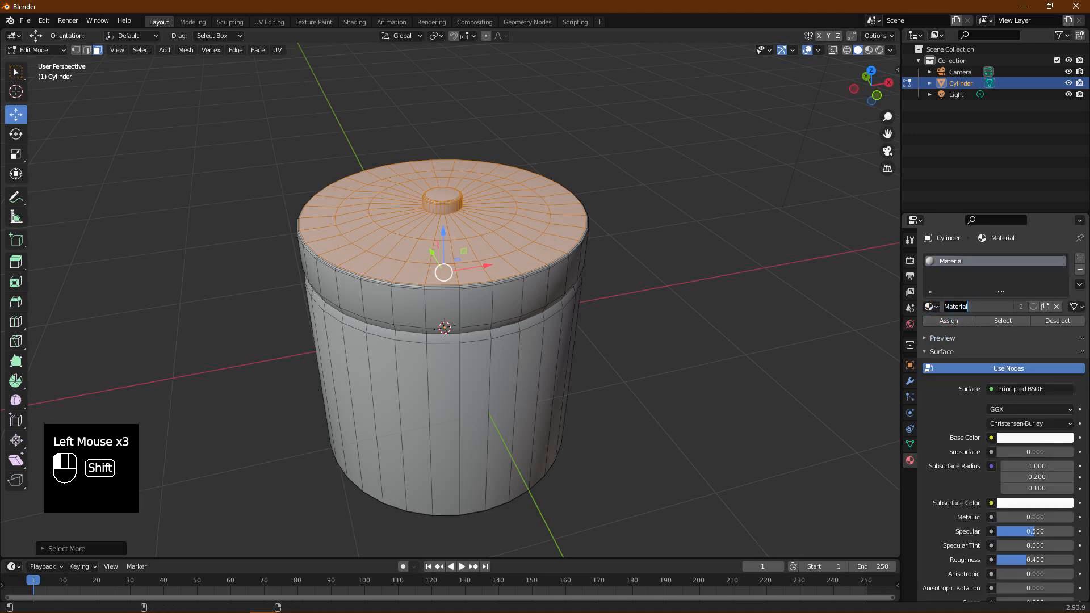
key("Return")
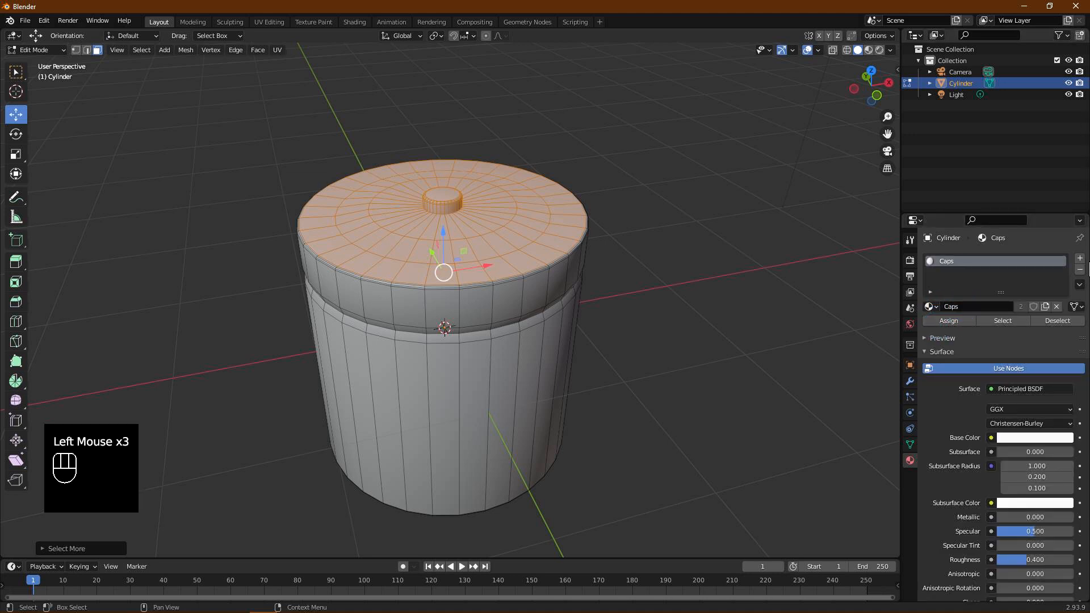
left_click_drag(1013, 517, 1079, 517)
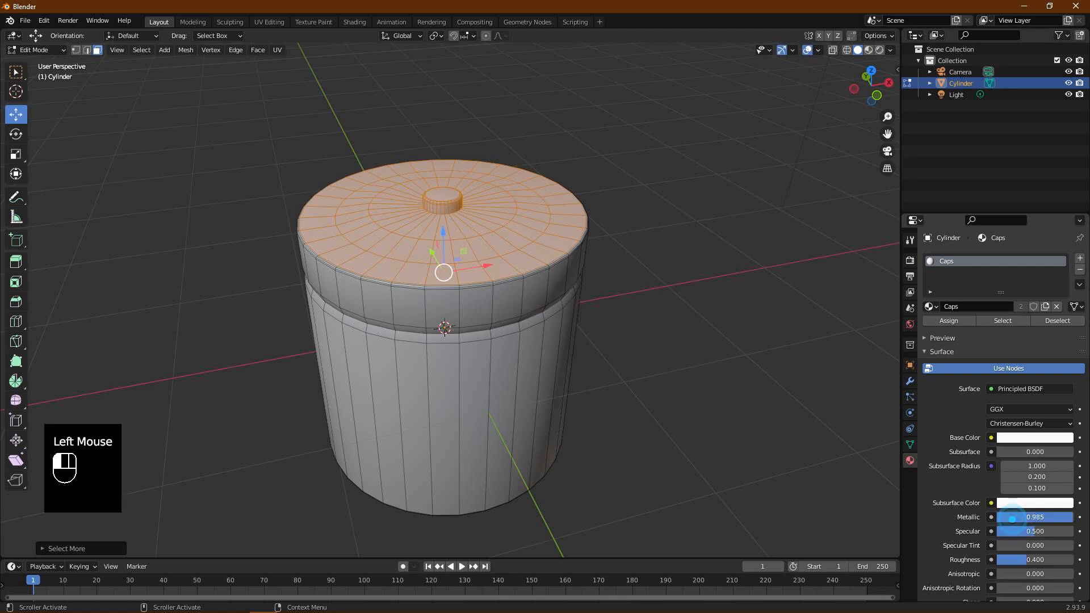
left_click_drag(1025, 560, 1009, 560)
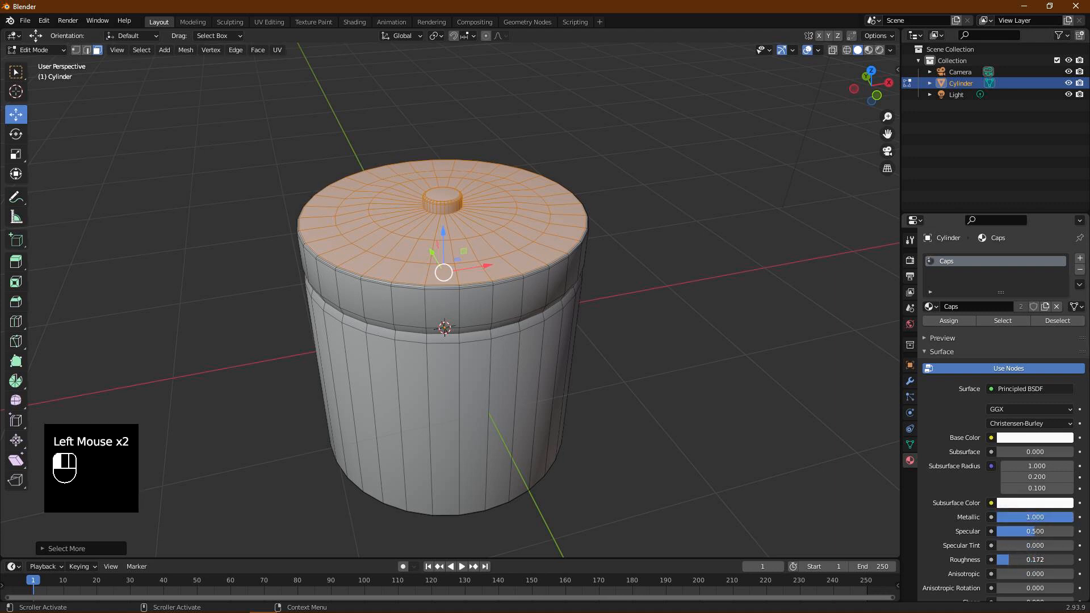
- Invert the face selection and add a second material slot with a new material named Body
middle_click_drag(710, 434, 636, 396)
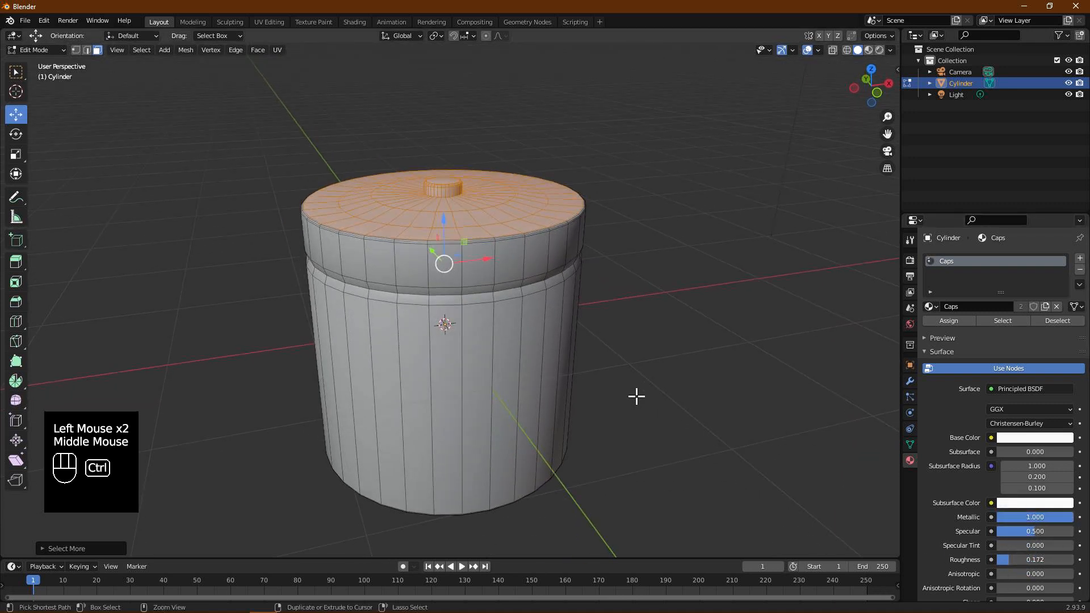
key("ctrl+i")
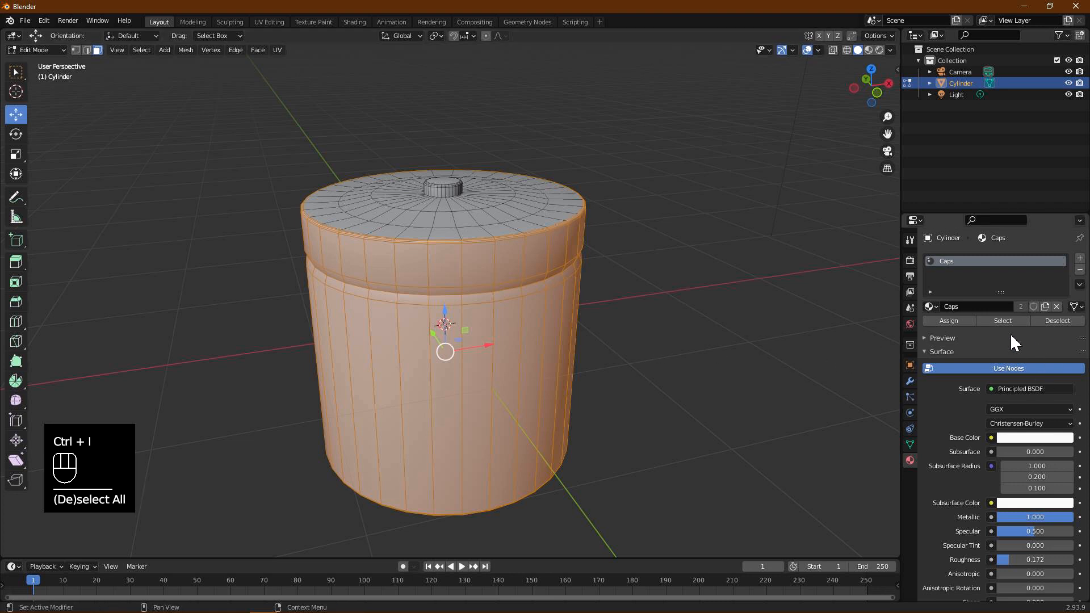
left_click(1079, 259)
left_click(965, 327)
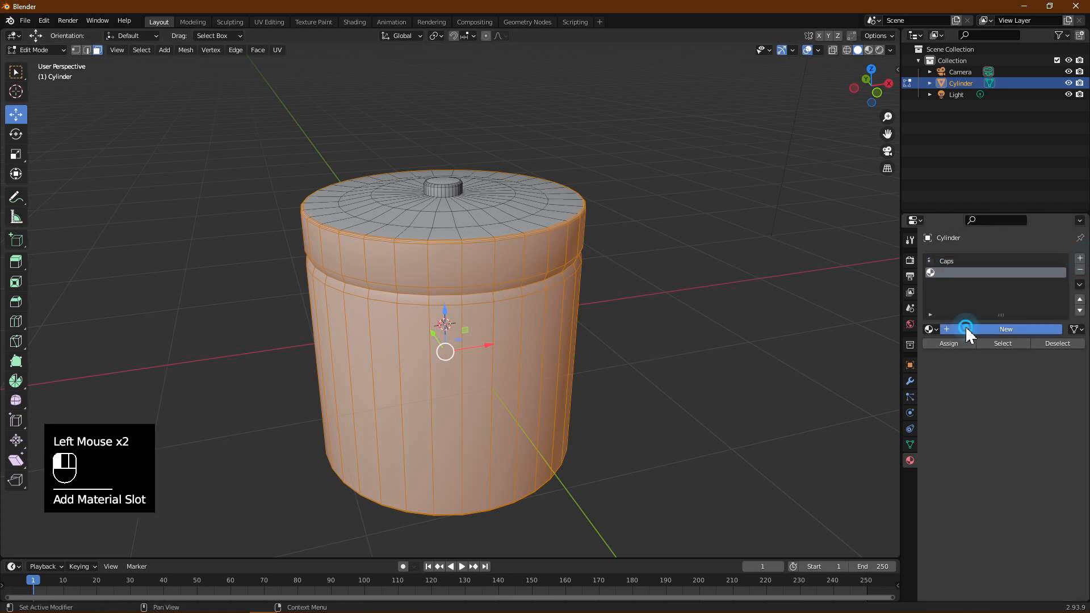
left_click(965, 330)
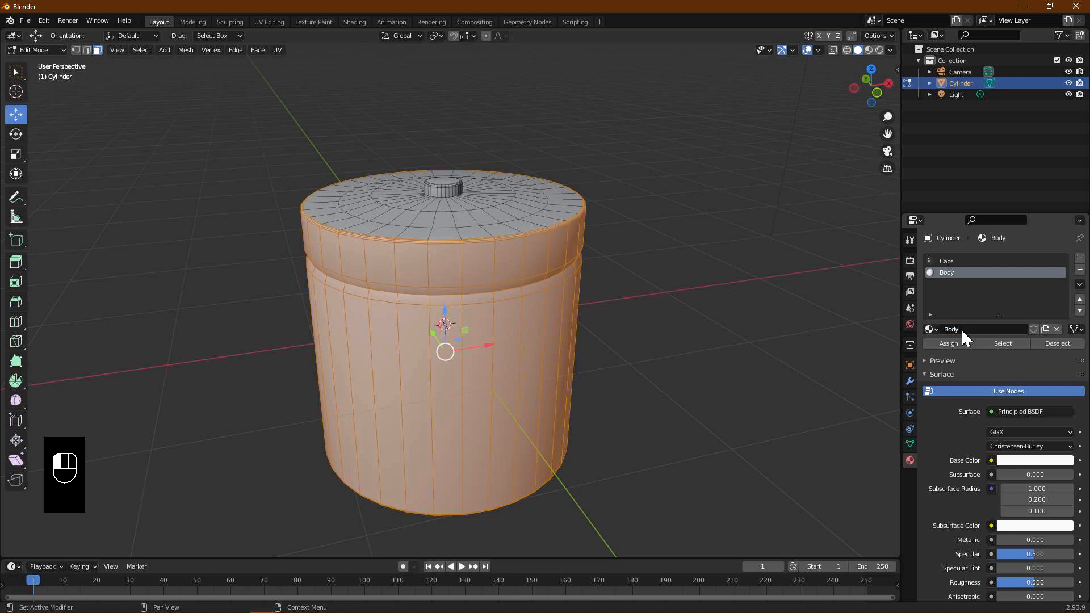
- Assign Body to the selected faces with a dark orange-brown base color (H 0.032, S 0.974, V 0.102) and Roughness 0.140
left_click(1029, 461)
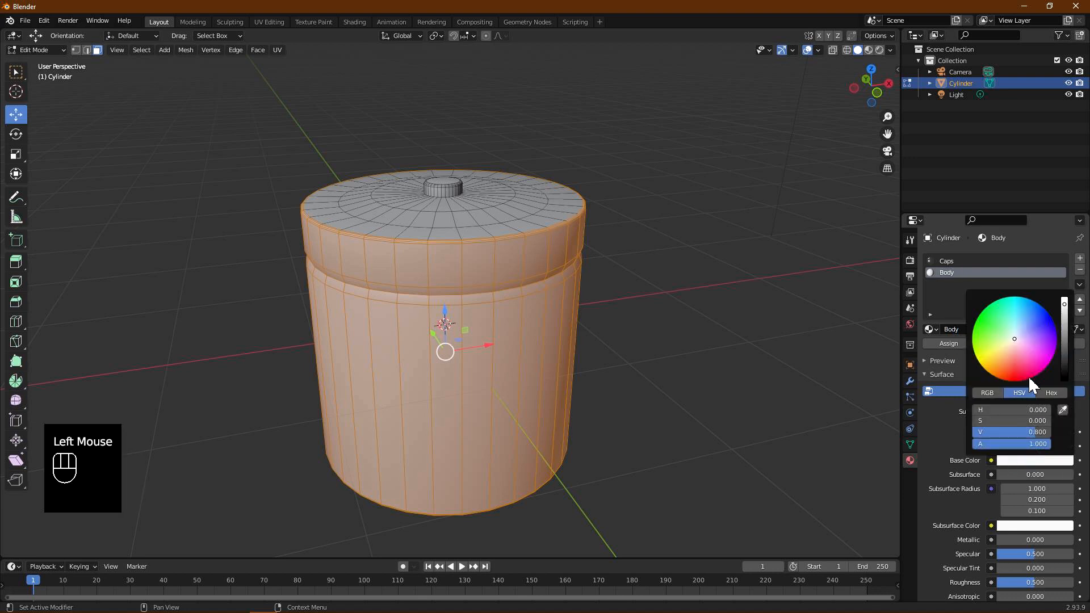
left_click(1000, 373)
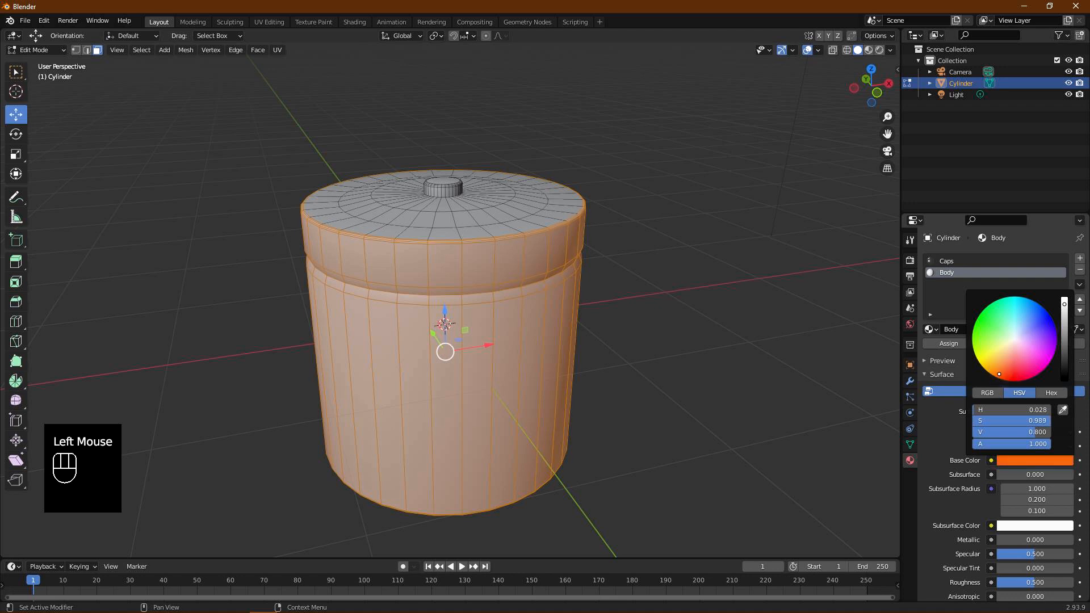
left_click(1065, 349)
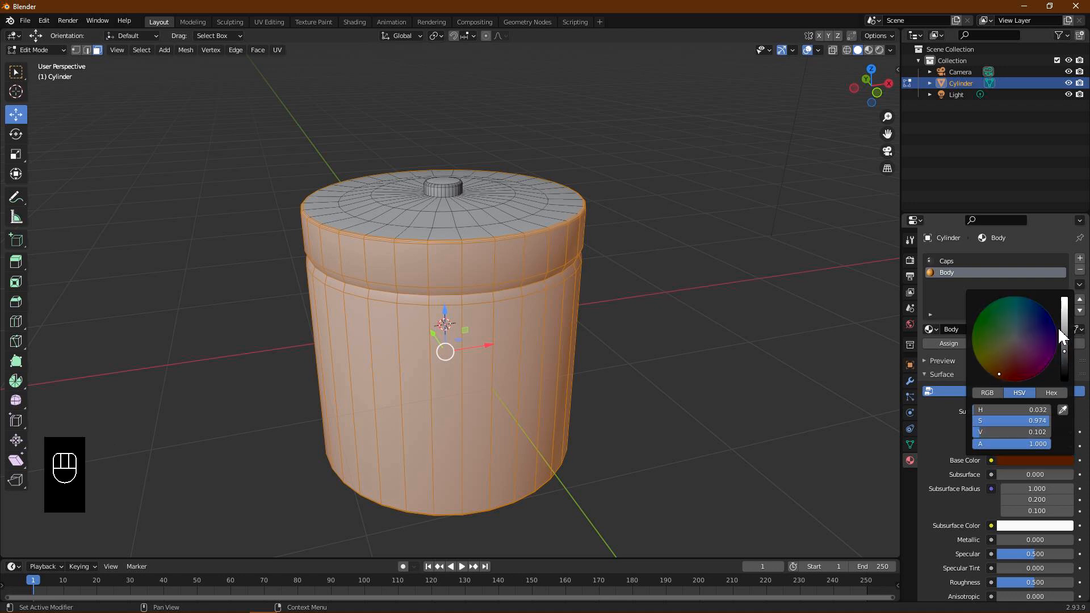
left_click(954, 344)
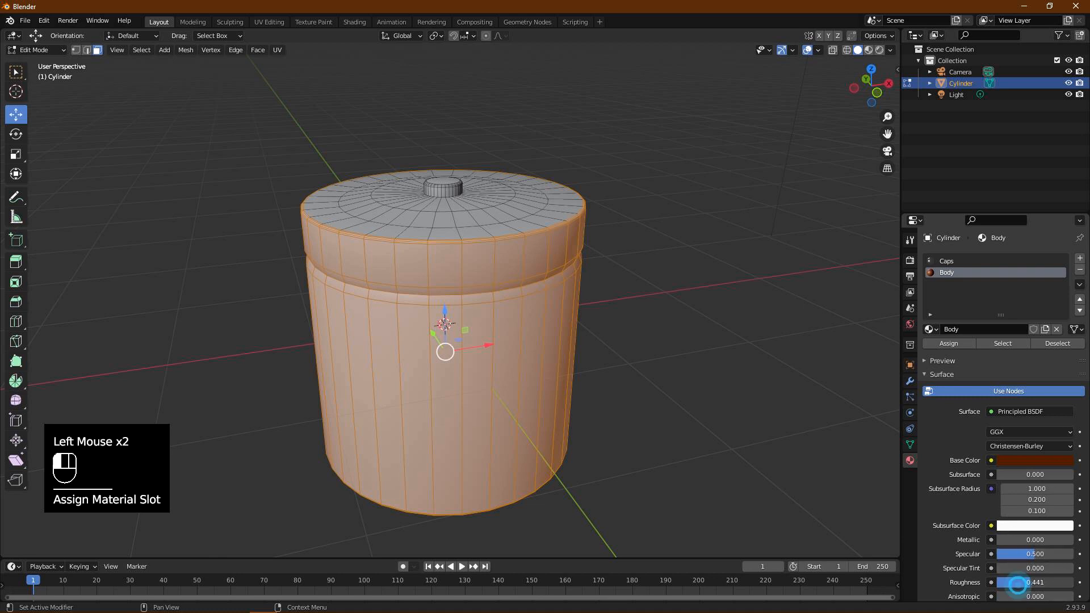
left_click_drag(1014, 582, 1007, 583)
- Switch the viewport shading to Material Preview
middle_click_drag(676, 442, 674, 423)
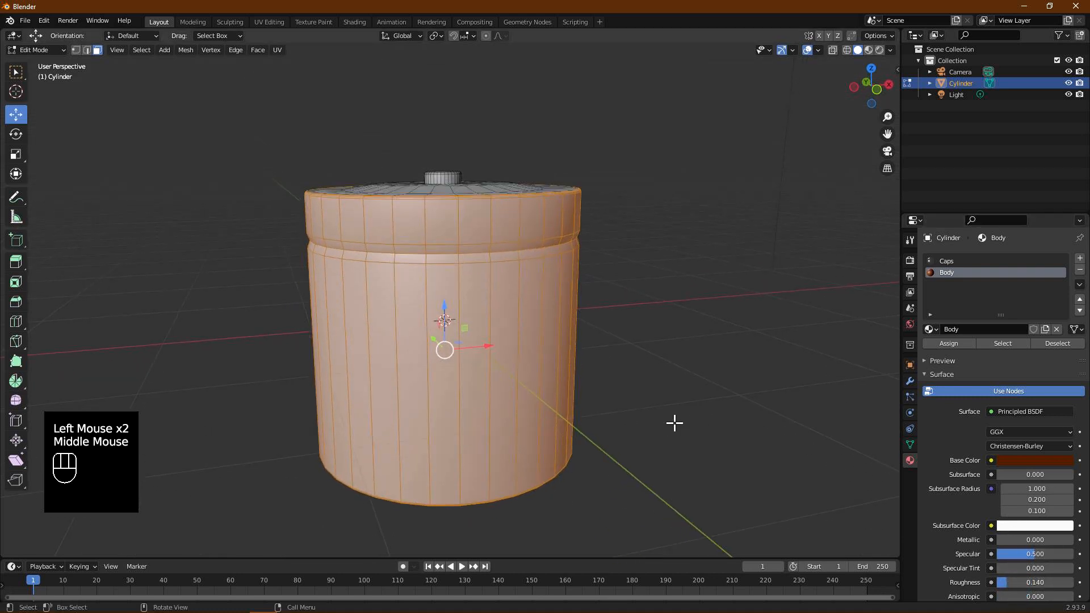
left_click(869, 50)
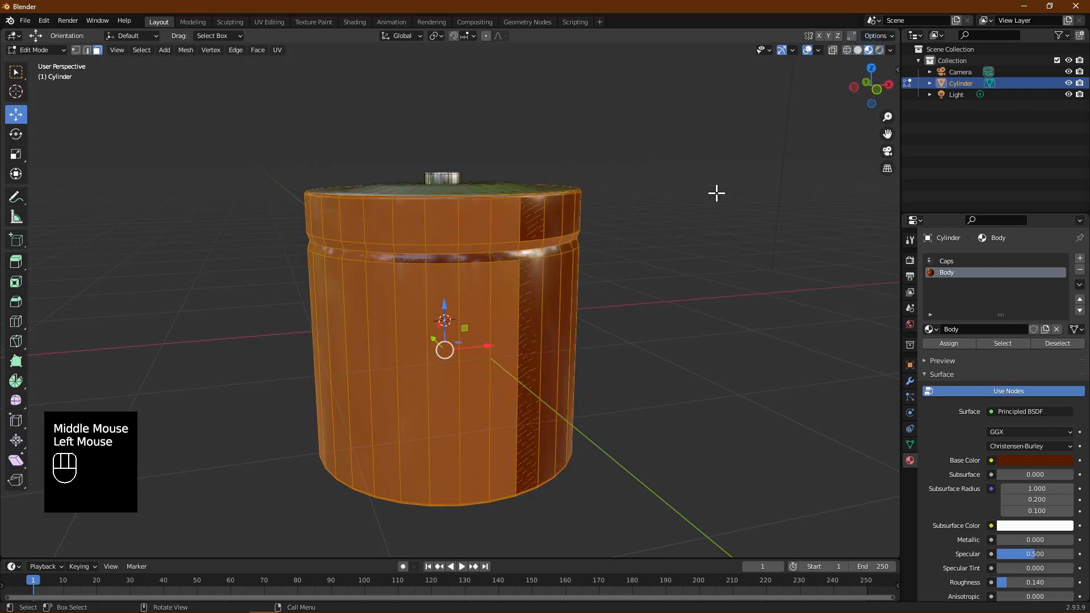
mouse_move(582, 238)
middle_mouse_down()
mouse_move(656, 250)
mouse_move(533, 413)
mouse_move(545, 282)
mouse_move(506, 445)
middle_mouse_up()
- Select the outermost face ring on the cylinder's top and assign the Body material to it
left_click(579, 309)
scroll(568, 329, "up", 1)
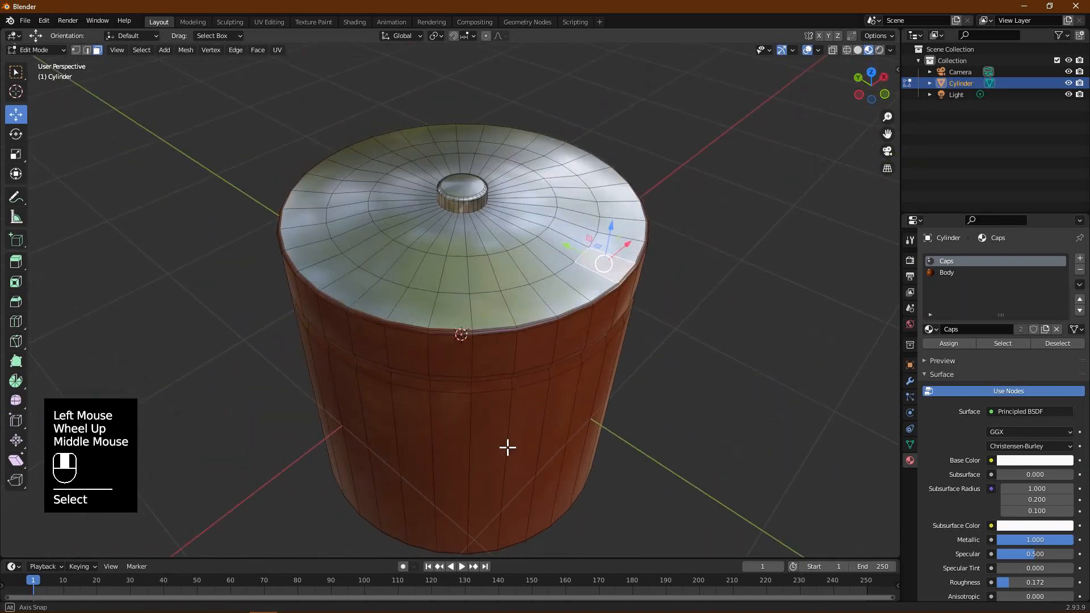
left_click(627, 283, "alt")
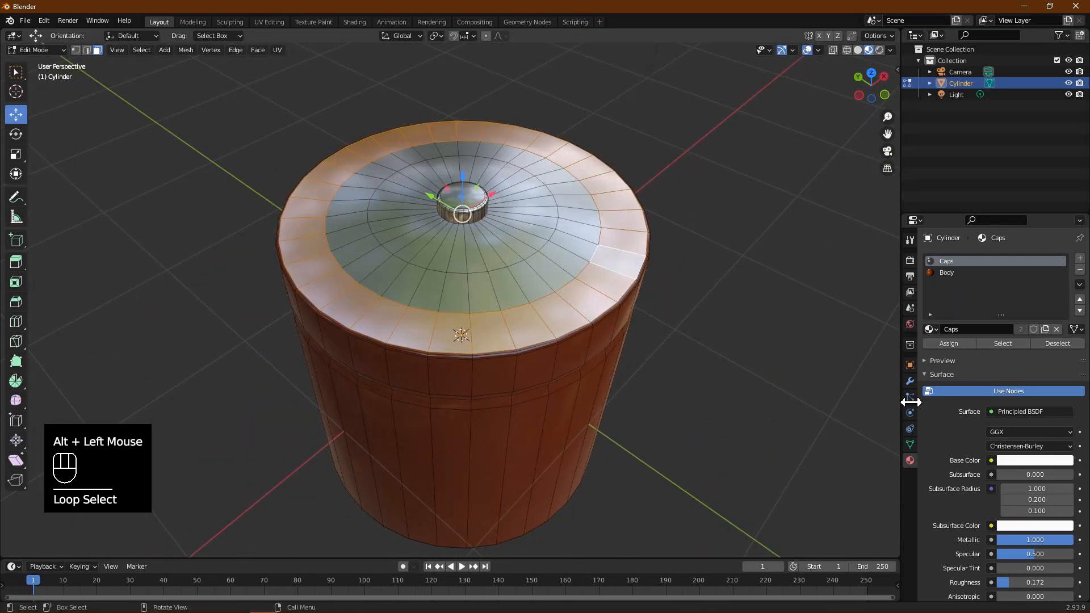
left_click(947, 273)
left_click(948, 343)
left_click(716, 342)
- Return to Object Mode and examine the Caps and Body materials on the cylinder
middle_click_drag(557, 377, 619, 303)
left_click(35, 50)
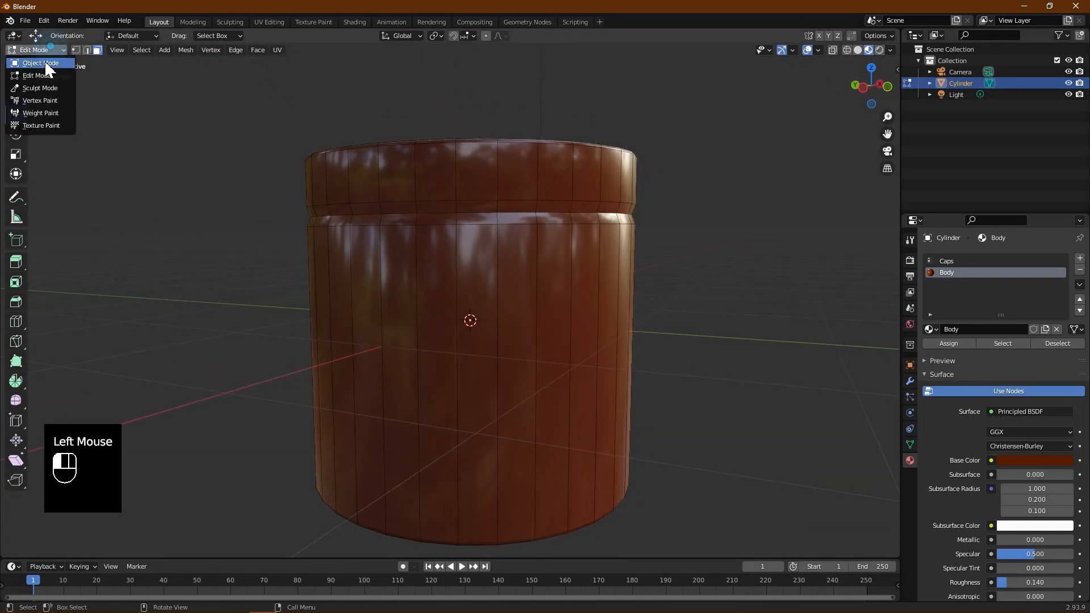
left_click(43, 76)
middle_click_drag(611, 280, 500, 322)
scroll(567, 324, "down", 2)
scroll(482, 341, "down", 1)
scroll(477, 348, "up", 2)
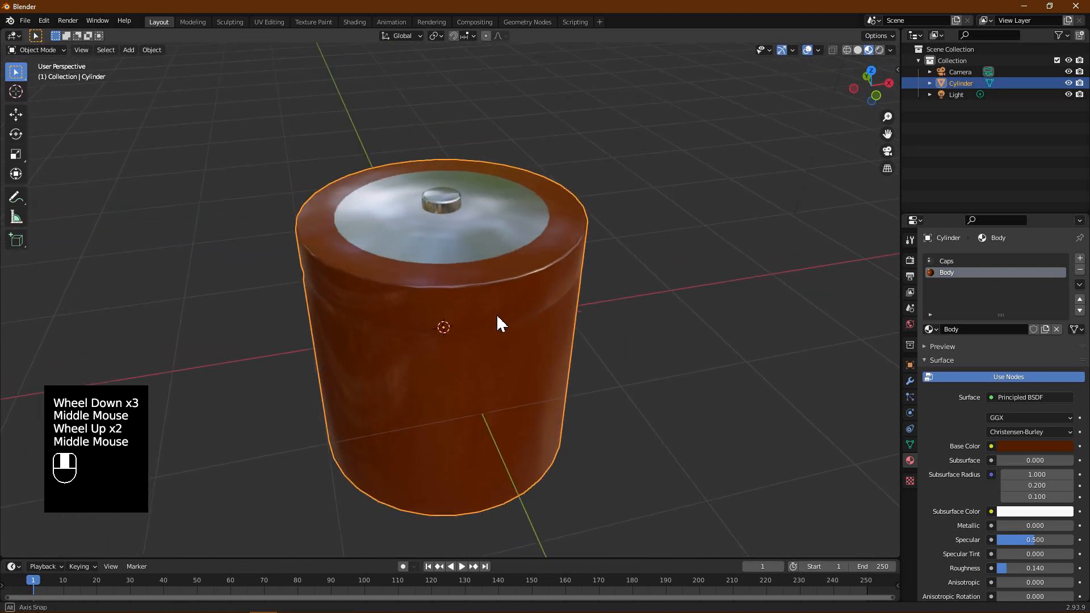
- Scale the edge loop between the Caps and Body areas on the battery's top to about 0.93, and return to Object Mode
left_click(49, 52)
left_click(43, 75)
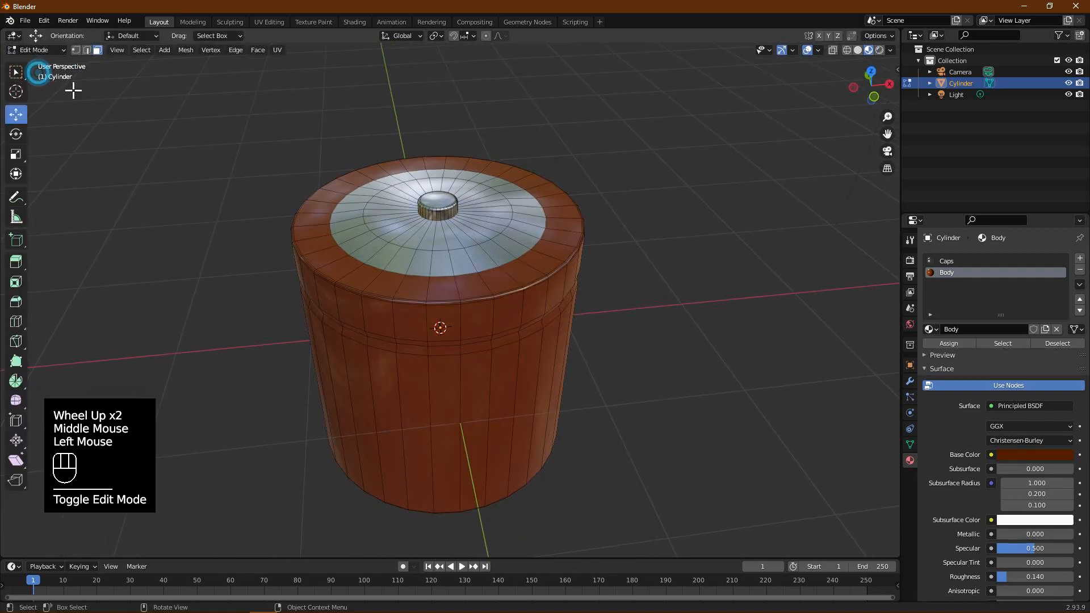
left_click(529, 259)
left_click(86, 49)
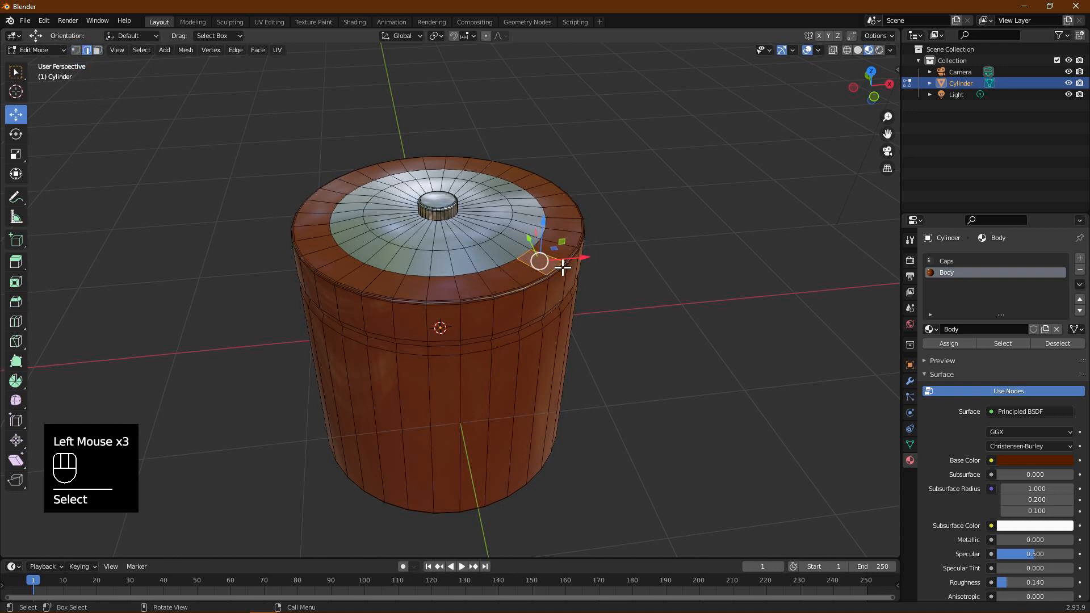
left_click(529, 259, "alt")
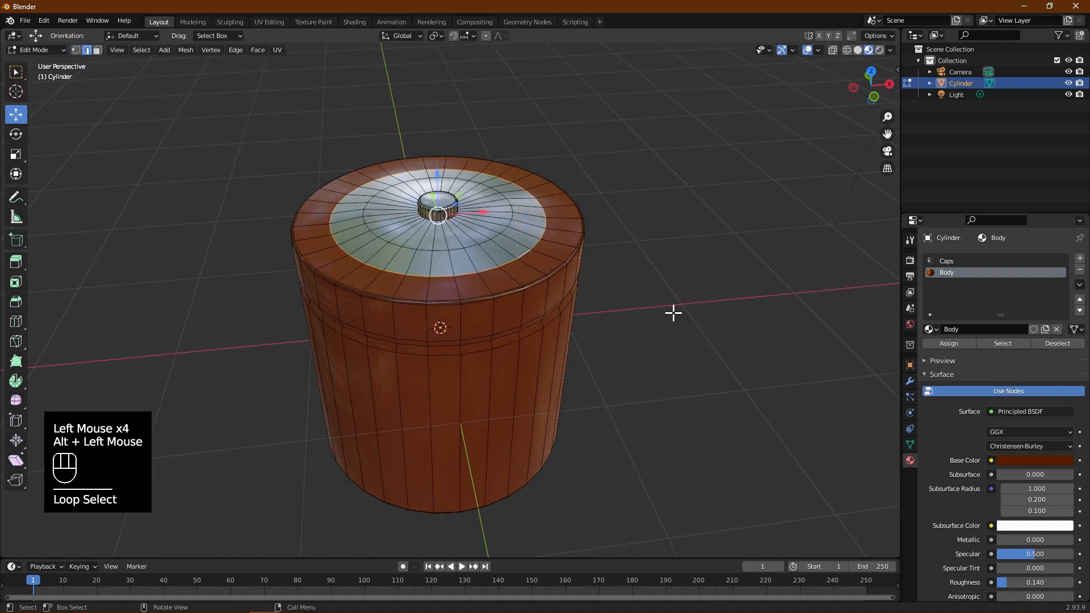
key("s")
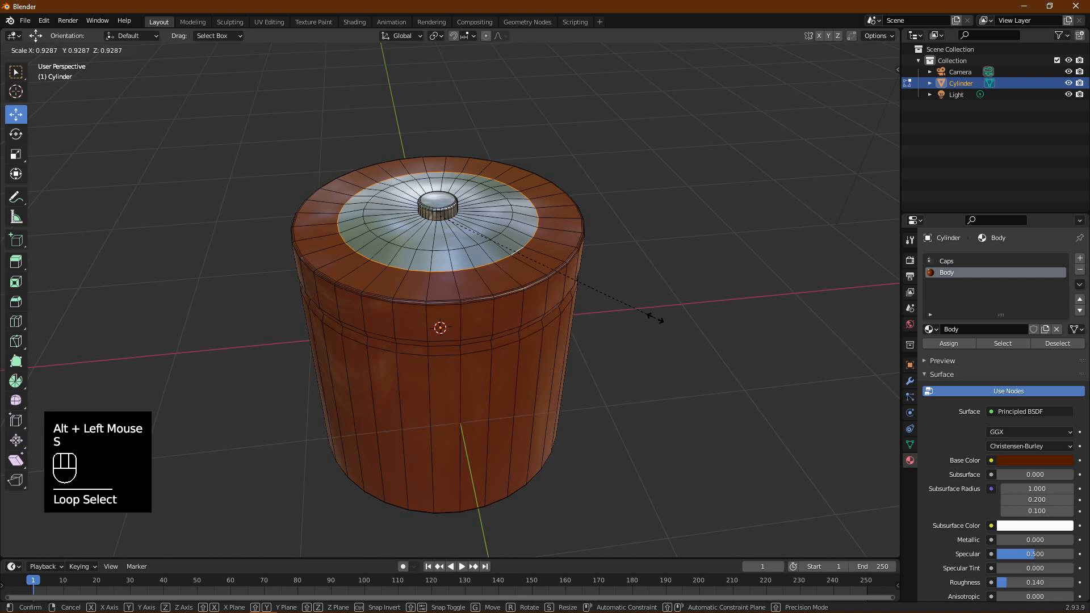
left_click(654, 322)
left_click(650, 327)
scroll(528, 386, "up", 1)
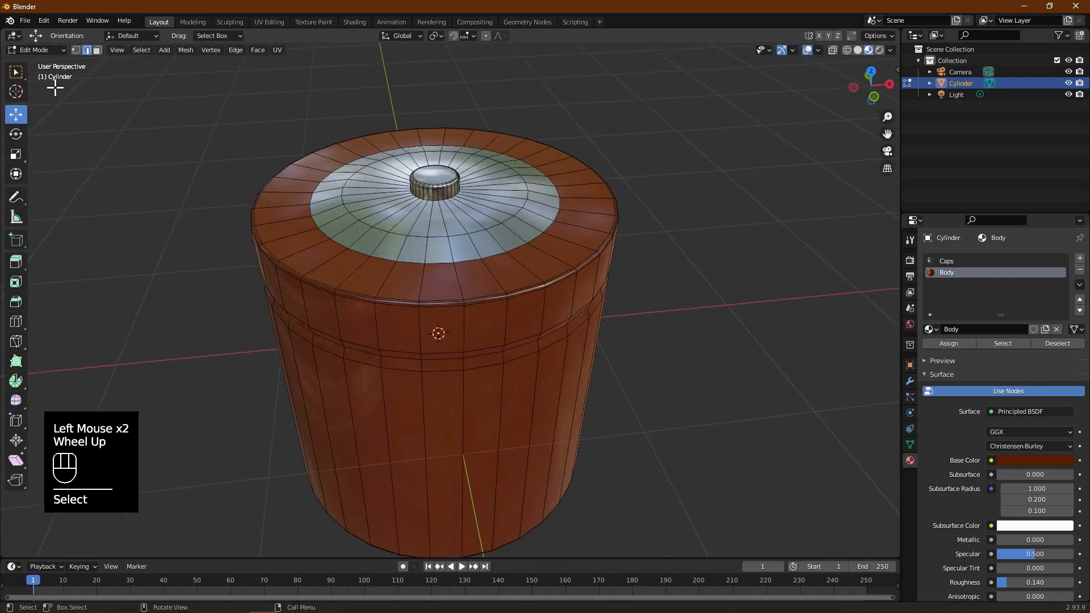
left_click(36, 51)
left_click(42, 68)
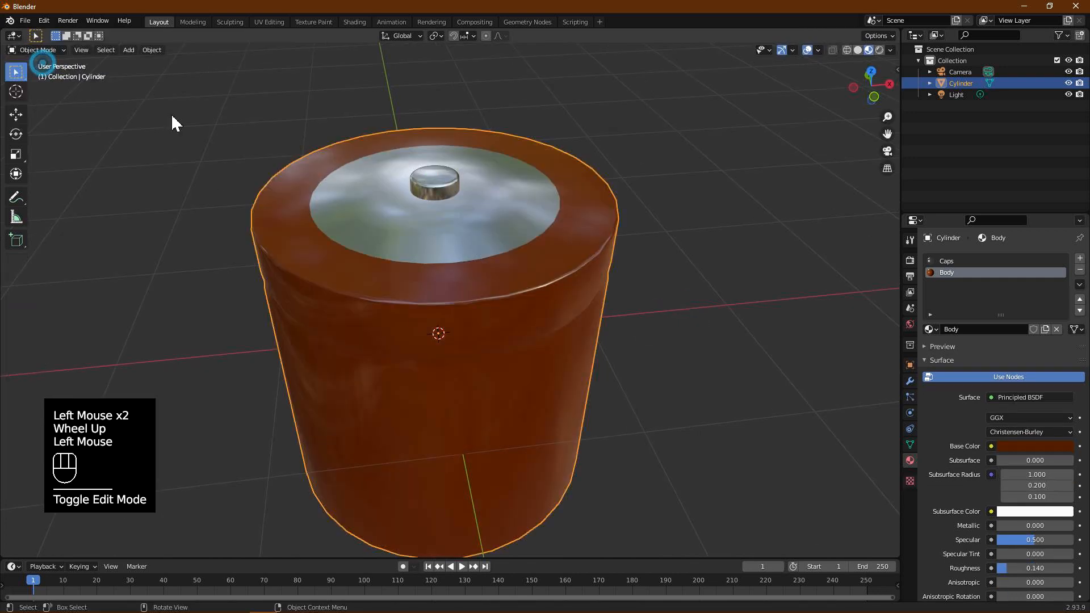
- Duplicate the battery and place the copy beside the original along the Y axis
scroll(477, 333, "down", 2)
middle_click_drag(477, 332, 494, 287)
scroll(486, 307, "up", 2)
middle_click_drag(510, 343, 518, 308)
left_click(518, 270)
scroll(535, 301, "down", 2)
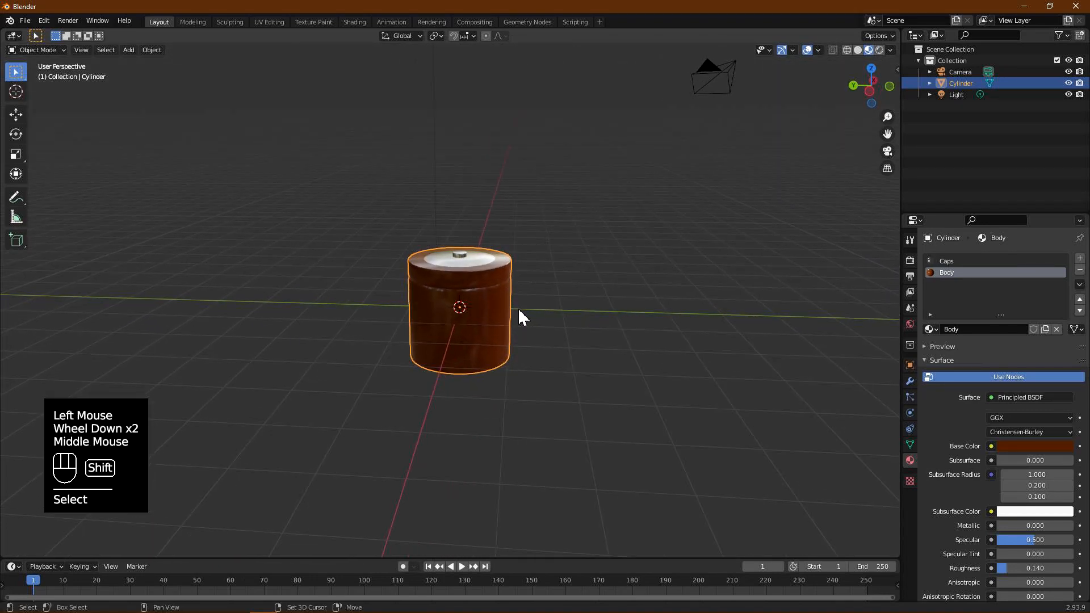
key("shift+d")
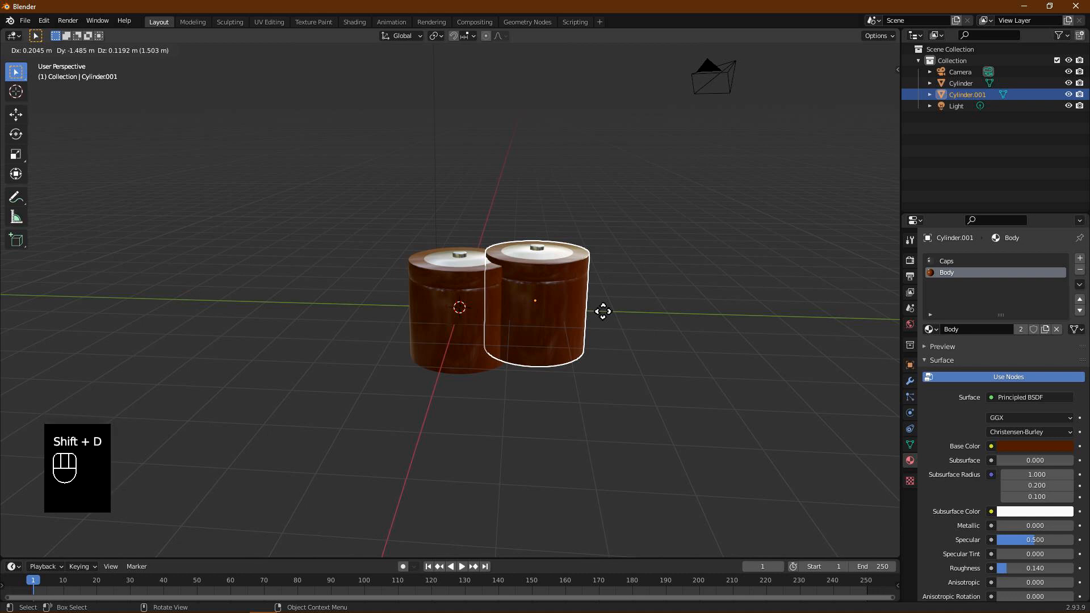
key("y")
left_click(681, 309)
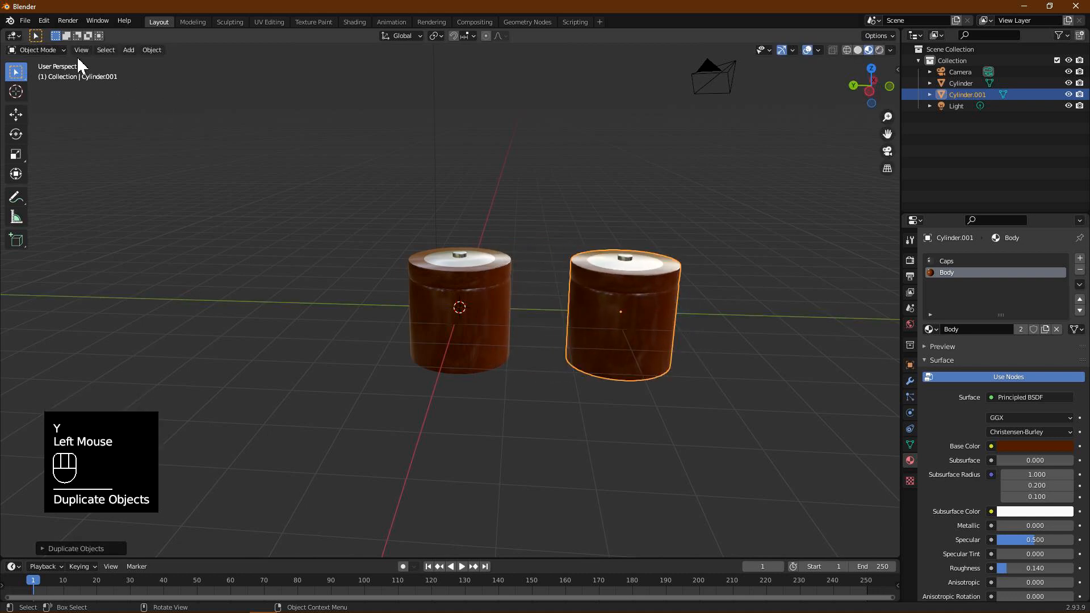
- Scale the copy's entire mesh to about 0.28 in X and Y with Z locked, forming a thin battery
left_click(56, 50)
left_click(37, 76)
mouse_move(712, 378)
middle_mouse_down()
mouse_move(694, 375)
mouse_move(706, 370)
middle_mouse_up()
key("a")
key("s")
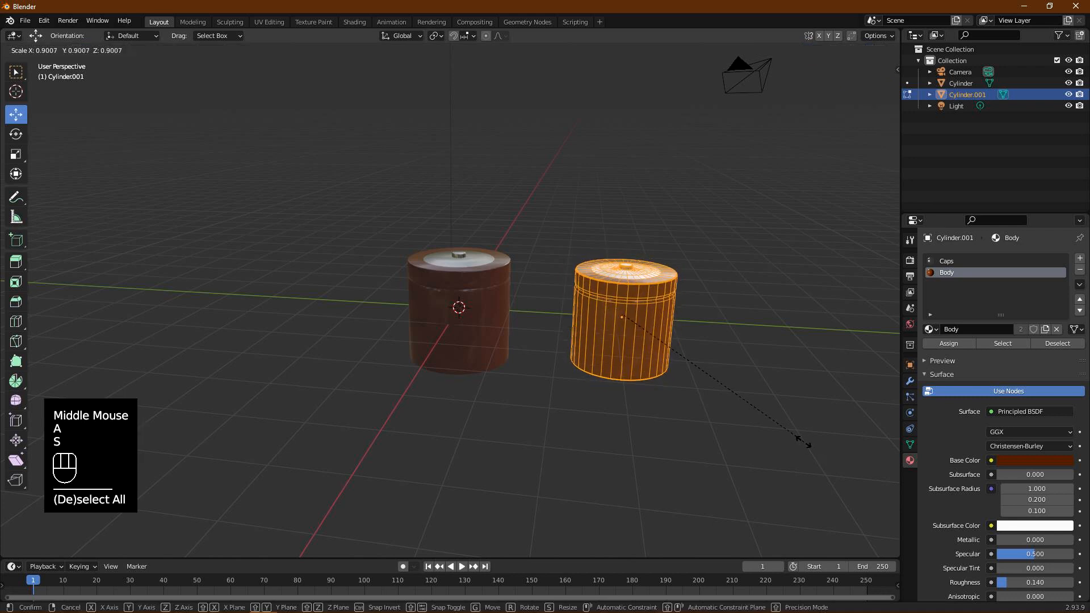
key("shift+z")
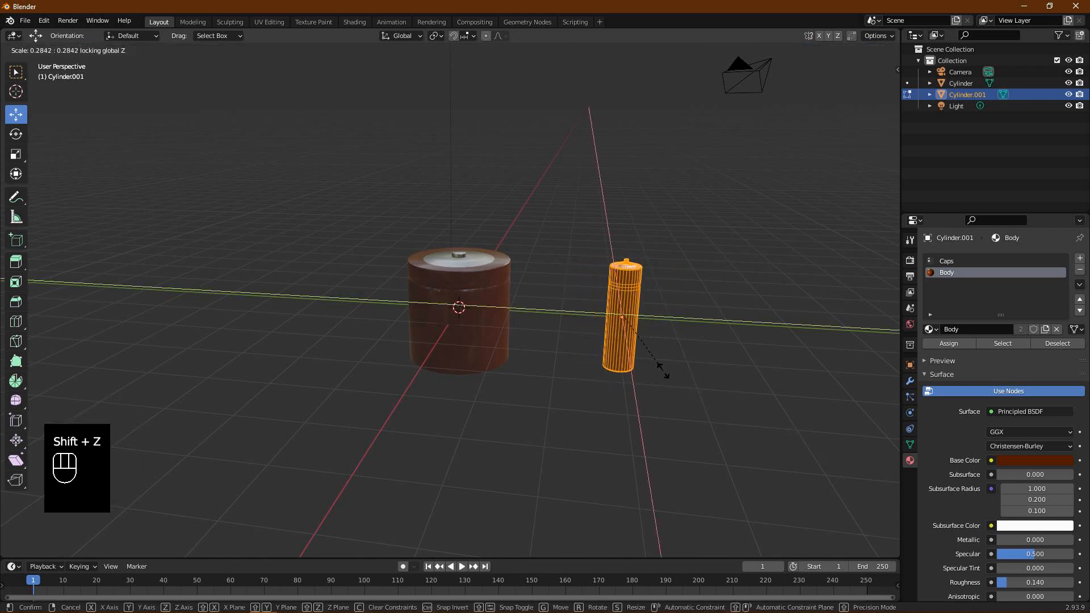
left_click(665, 373)
scroll(692, 366, "up", 2)
middle_click_drag(710, 289, 401, 291, "shift")
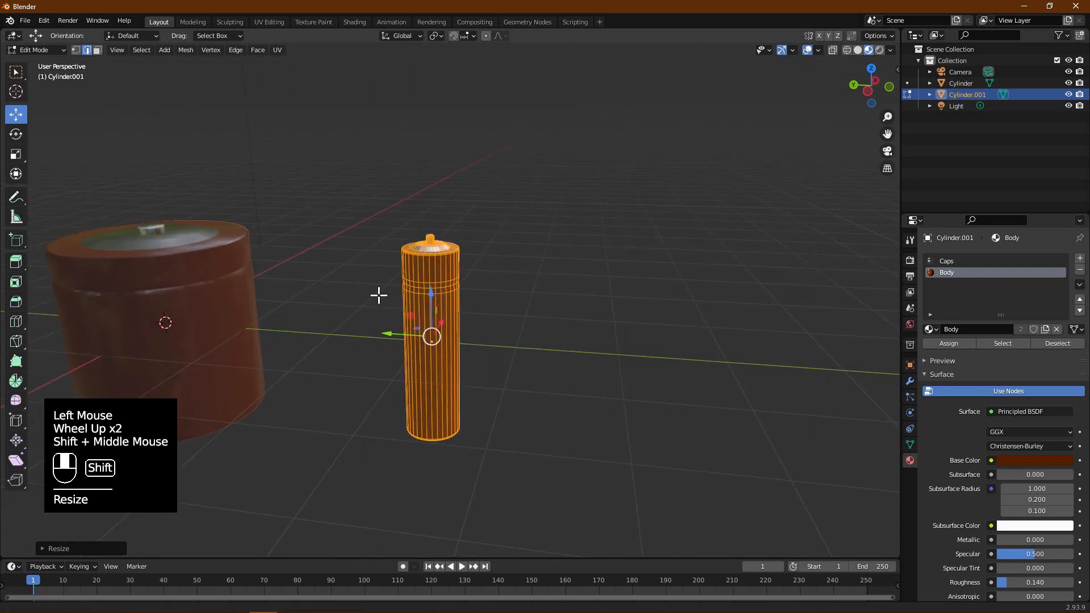
scroll(377, 288, "up", 2)
left_click(422, 190)
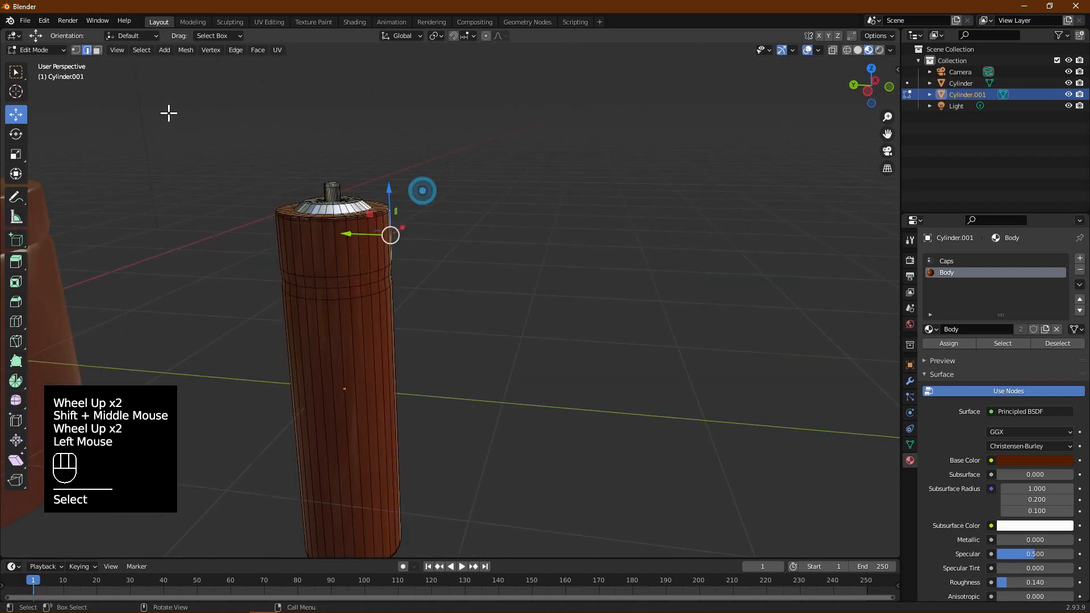
left_click(97, 49)
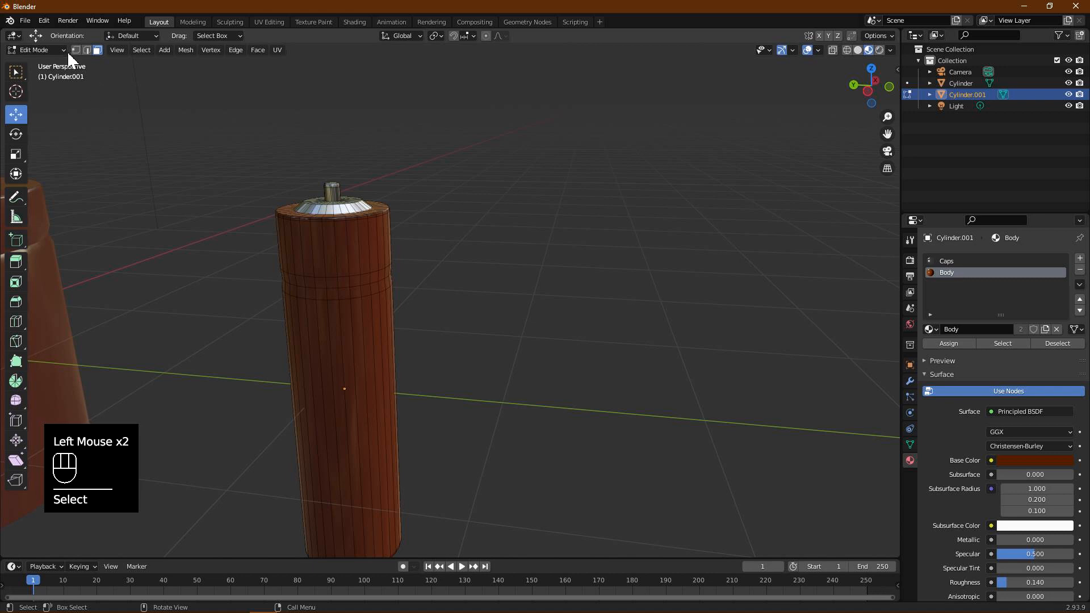
key("alt+z")
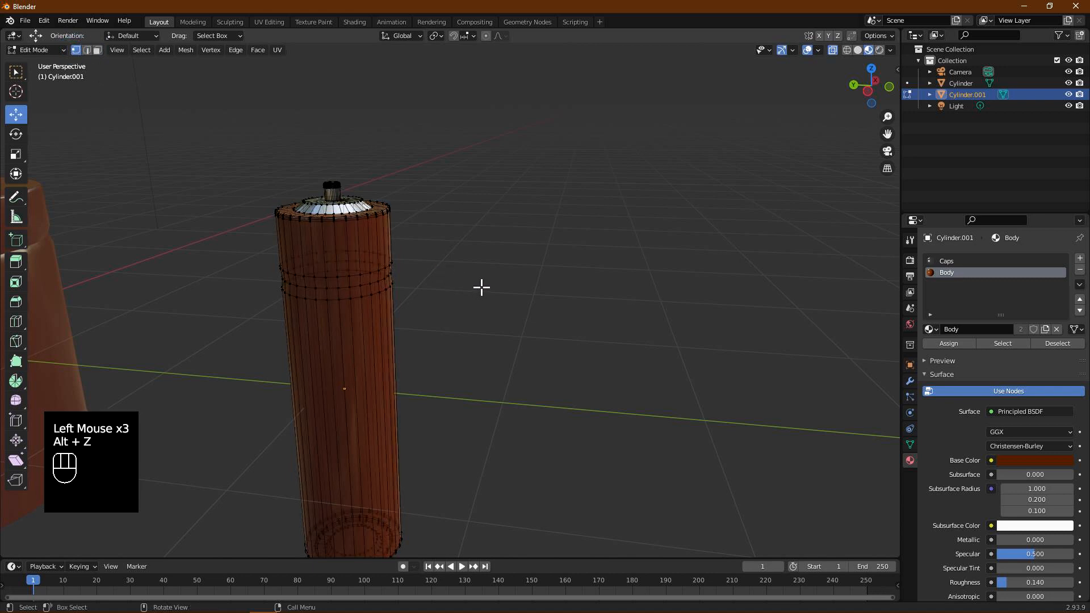
middle_click_drag(479, 287, 486, 280)
left_click_drag(317, 154, 409, 191)
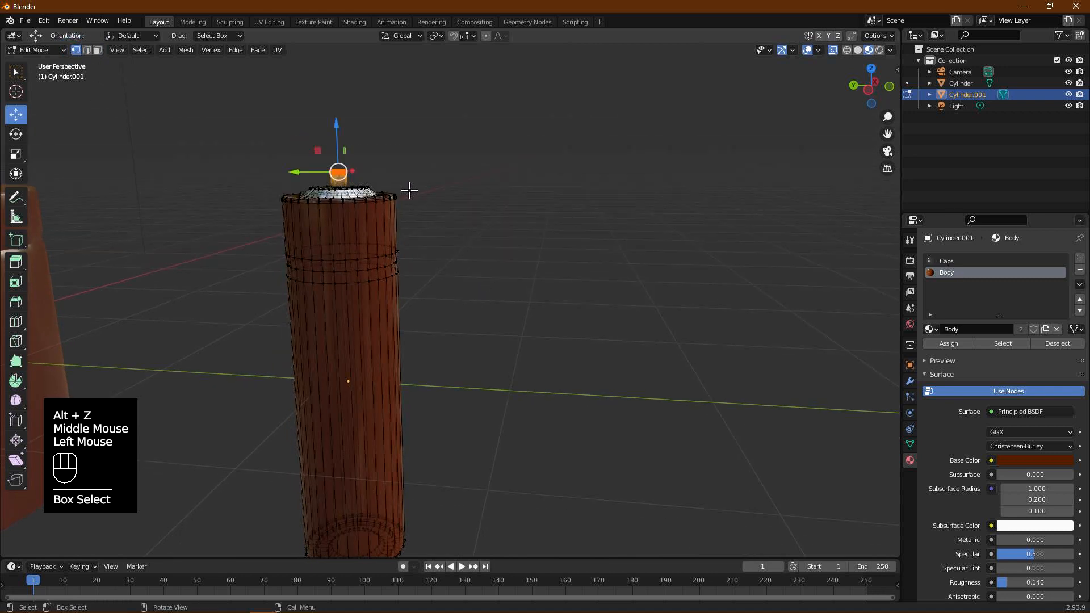
middle_click_drag(426, 190, 370, 201)
left_click_drag(334, 181, 433, 243)
left_click(381, 266)
key("alt+z")
middle_click_drag(411, 205, 497, 273)
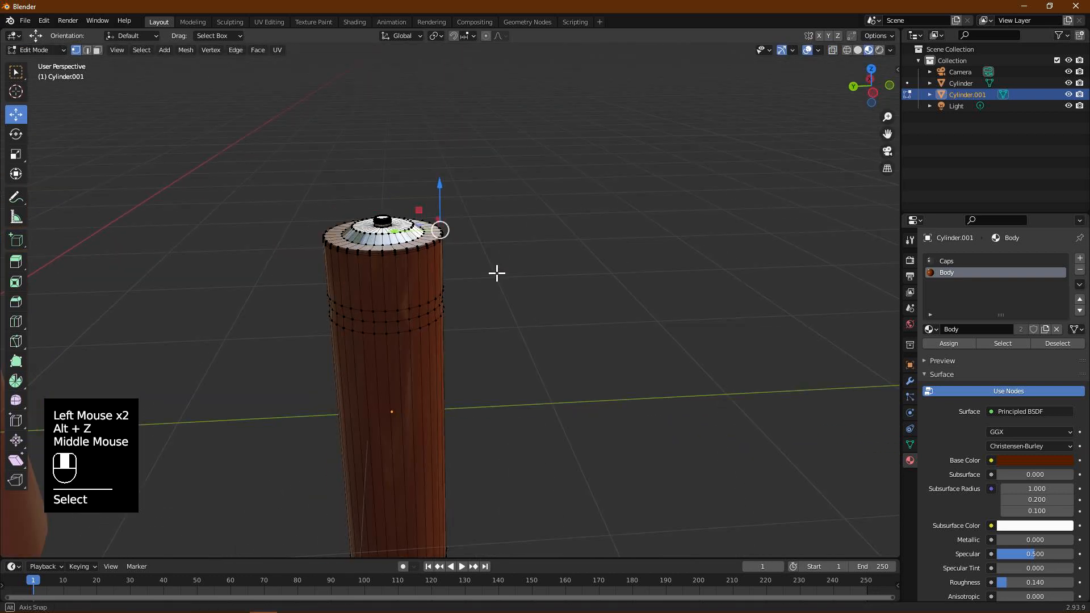
key("Tab")
scroll(477, 312, "down", 3)
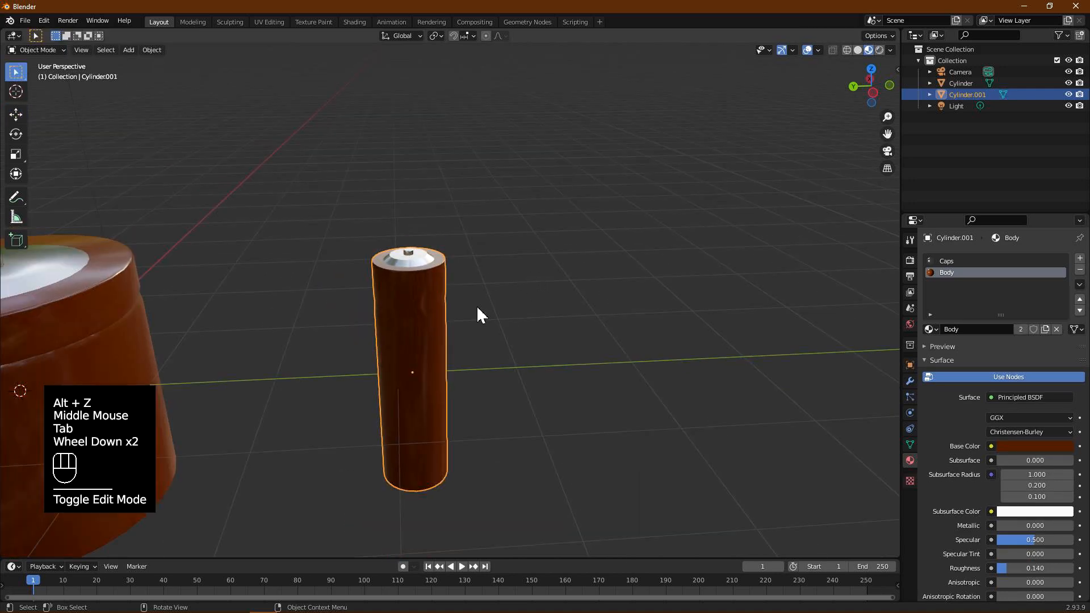
mouse_move(472, 380)
middle_mouse_down()
mouse_move(451, 377)
mouse_move(433, 440)
mouse_move(468, 382)
middle_mouse_up()
scroll(452, 321, "up", 2)
scroll(384, 239, "up", 1)
middle_click_drag(384, 238, 396, 231)
- In the right orthographic view, select the thin battery's top cap vertices through the mesh with X-ray and lower them slightly along Z
key("KP_1")
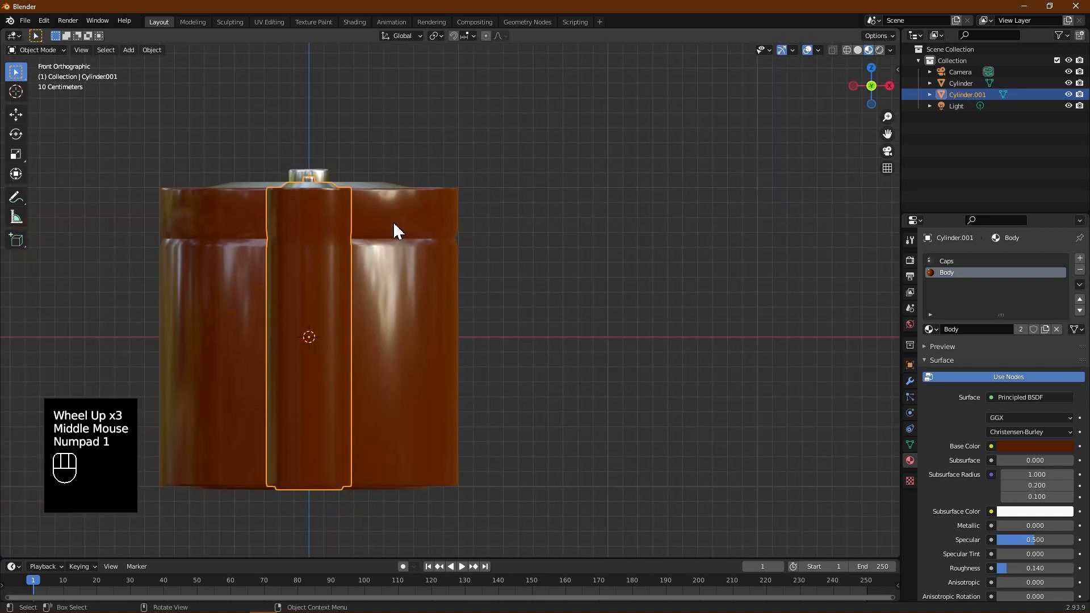
key("KP_3")
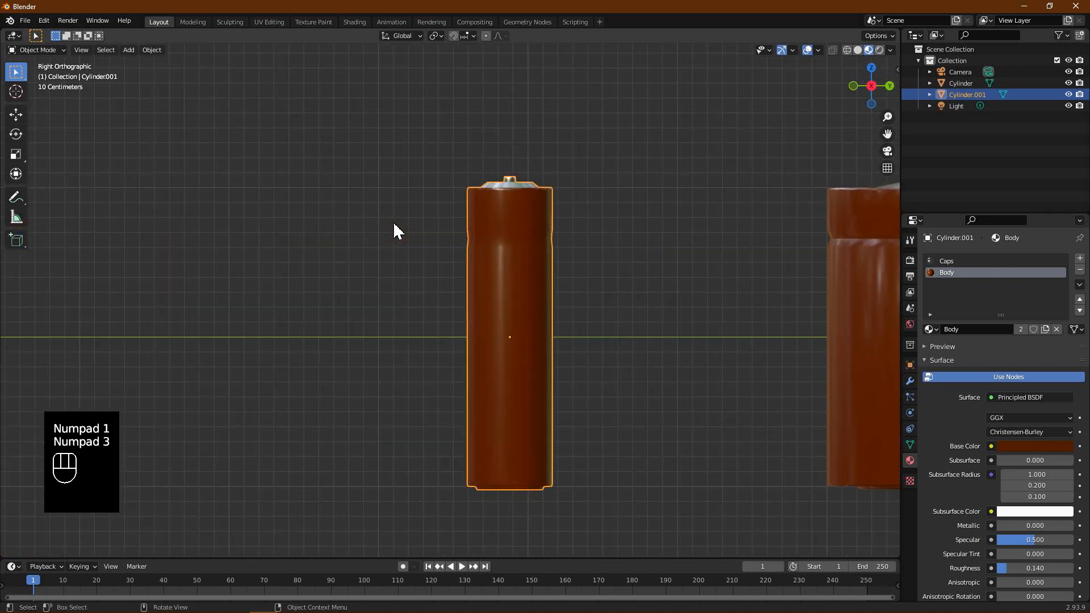
left_click(54, 50)
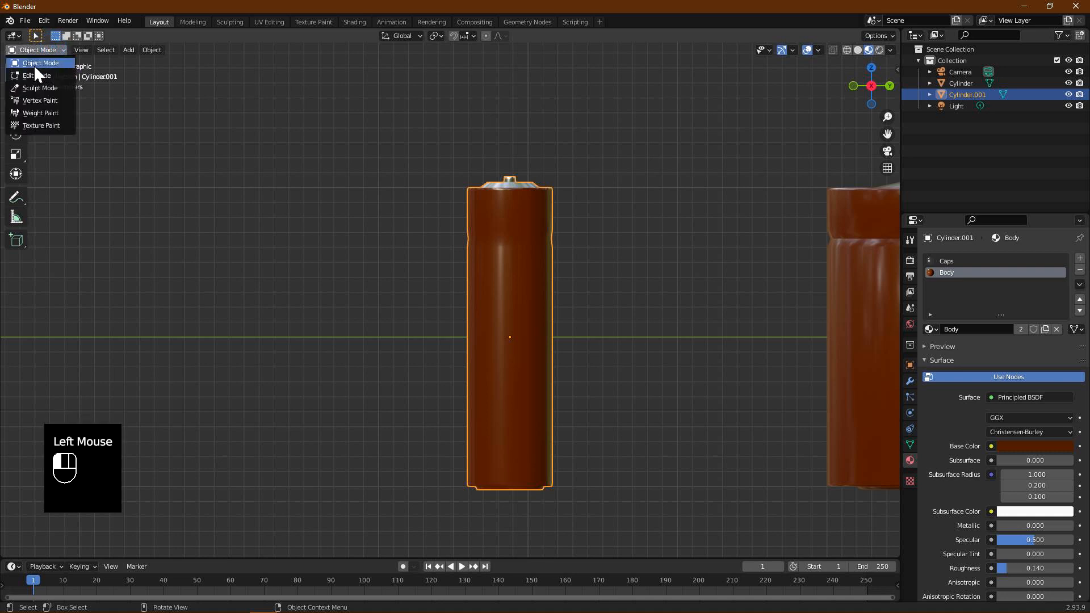
left_click(28, 74)
double_click(638, 207)
left_click_drag(416, 136, 559, 173)
key("alt+z")
left_click_drag(404, 128, 585, 188)
left_click_drag(511, 137, 513, 140)
left_click(593, 230)
middle_click_drag(570, 273, 564, 297)
key("alt+z")
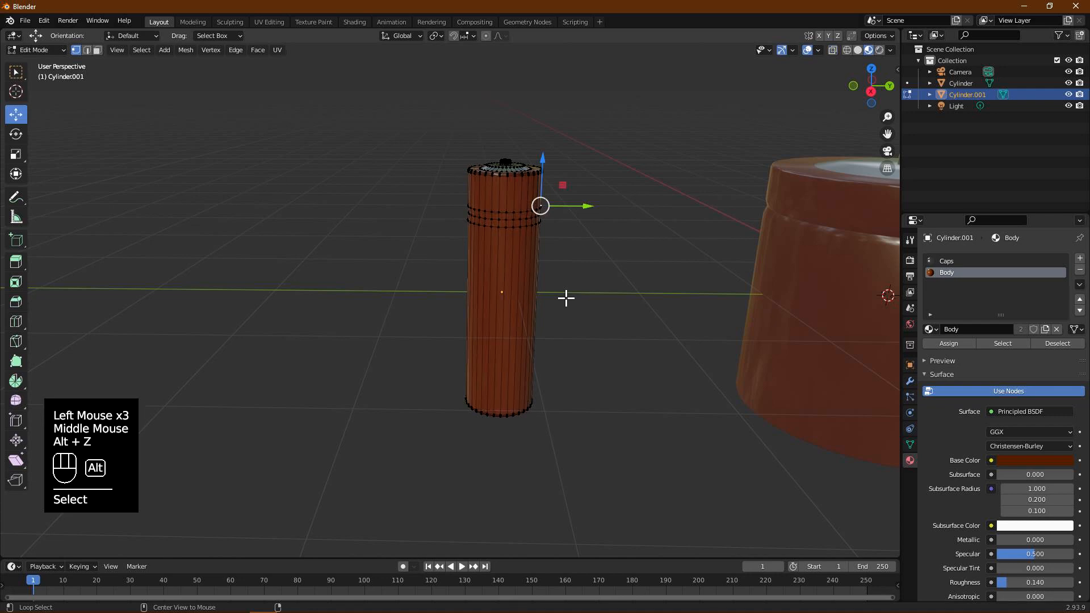
- Return to Object Mode and examine the thin battery's cap and knob from above
left_click(41, 50)
left_click(44, 64)
scroll(511, 270, "down", 2)
middle_click_drag(694, 291, 664, 322)
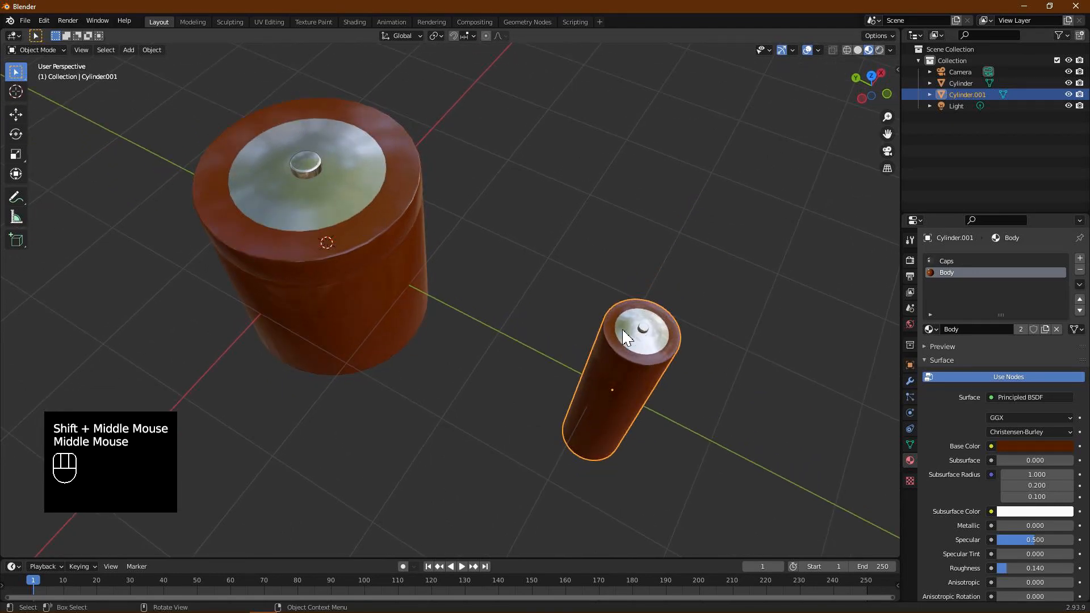
scroll(709, 345, "up", 2)
middle_click_drag(714, 345, 554, 301, "shift")
scroll(554, 301, "up", 3)
middle_click_drag(533, 345, 533, 352)
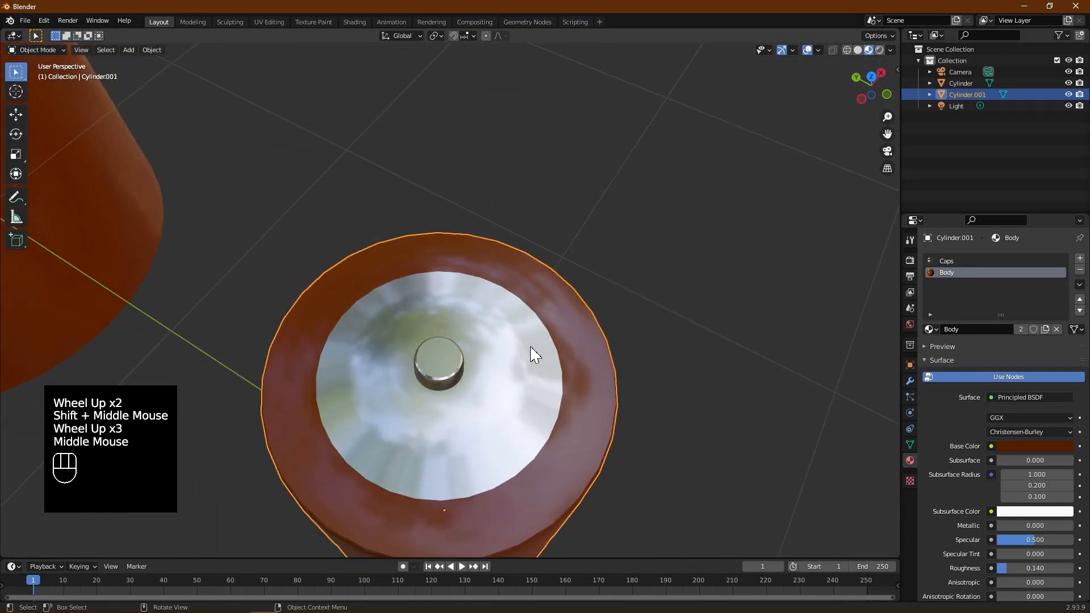
- In top view, select the thin battery's knob vertices with X-ray and scale them to about 1.4 in X and Y, locking Z
key("KP_7")
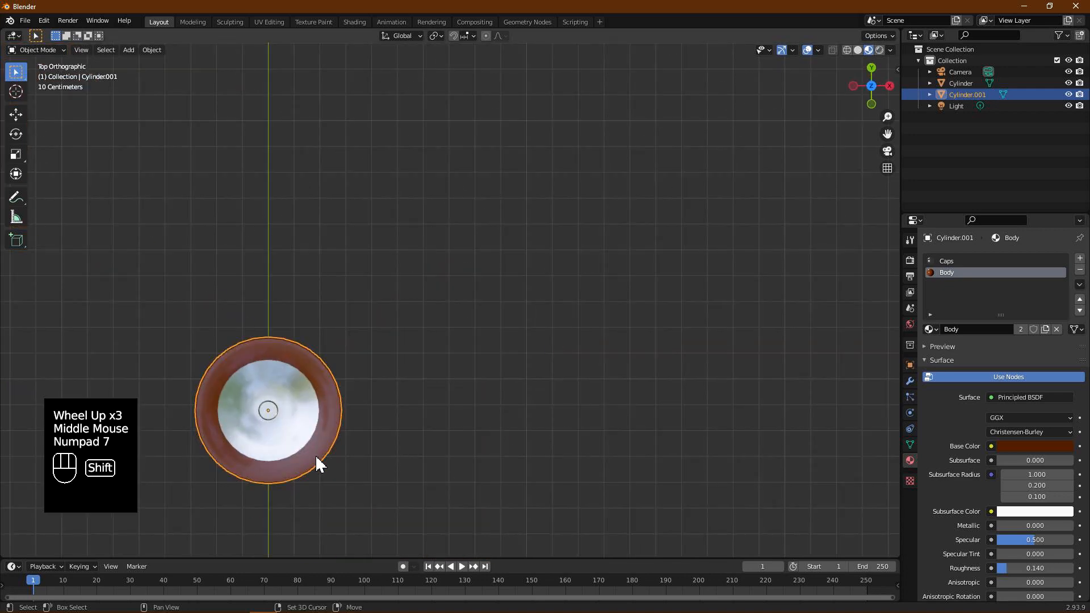
middle_click_drag(315, 455, 454, 299, "shift")
scroll(457, 291, "up", 1)
scroll(459, 296, "up", 2)
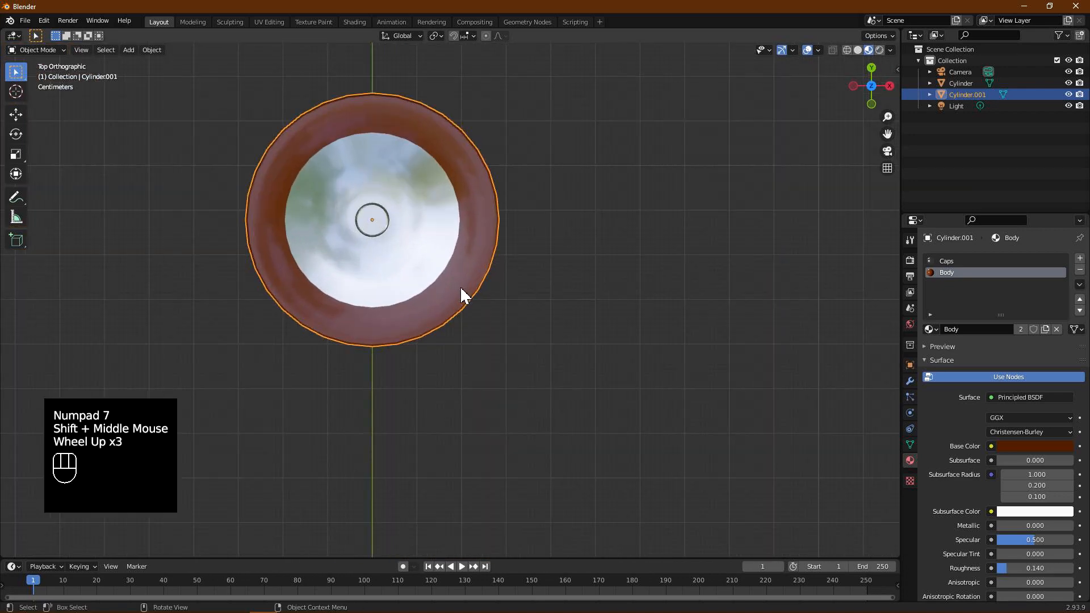
left_click(34, 50)
left_click(35, 76)
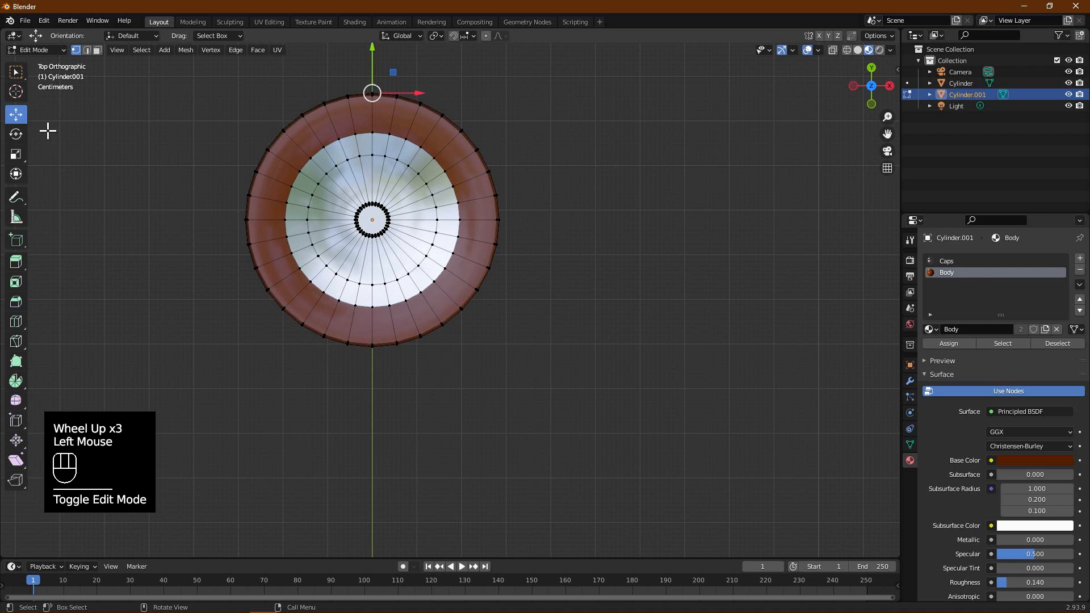
key("alt+z")
left_click_drag(339, 193, 415, 258)
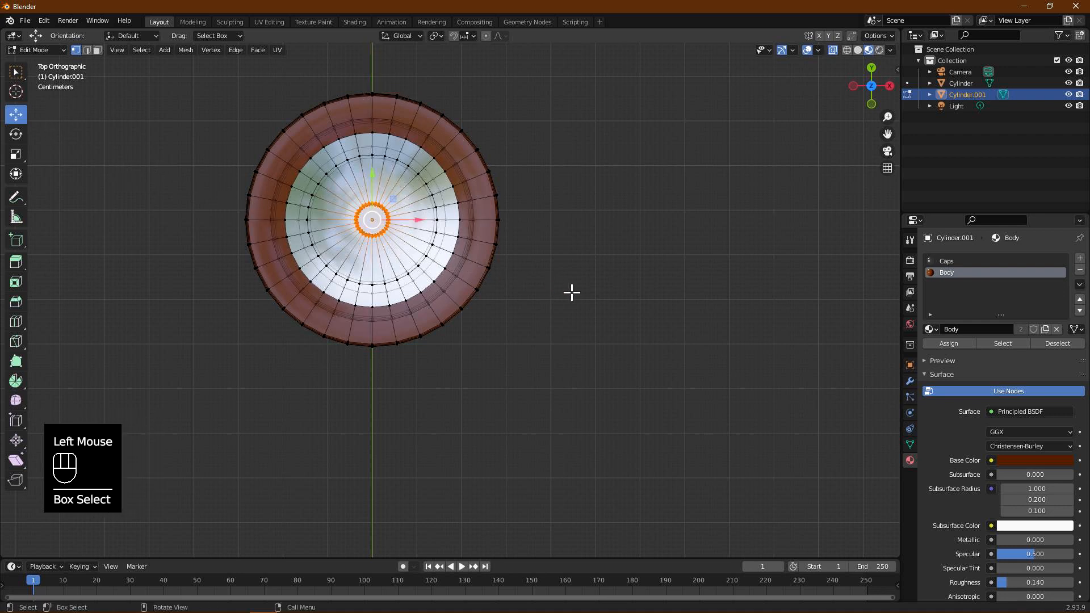
key("s")
key("shift+z")
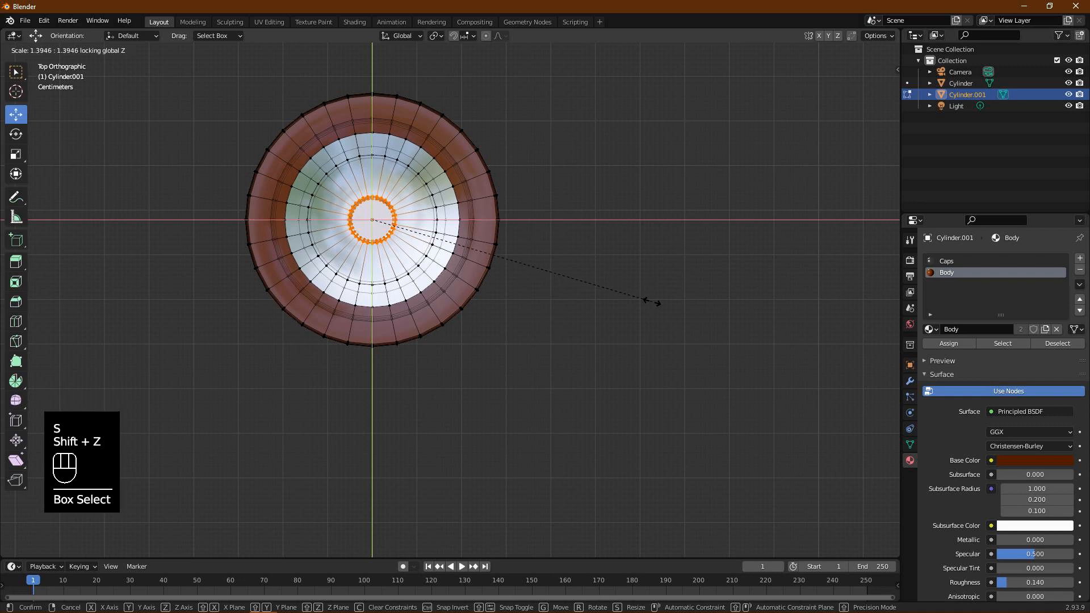
double_click(521, 308)
- Return to Object Mode and examine the thin battery beside the original, leaving both deselected
middle_click_drag(520, 308, 430, 237)
scroll(431, 237, "down", 2)
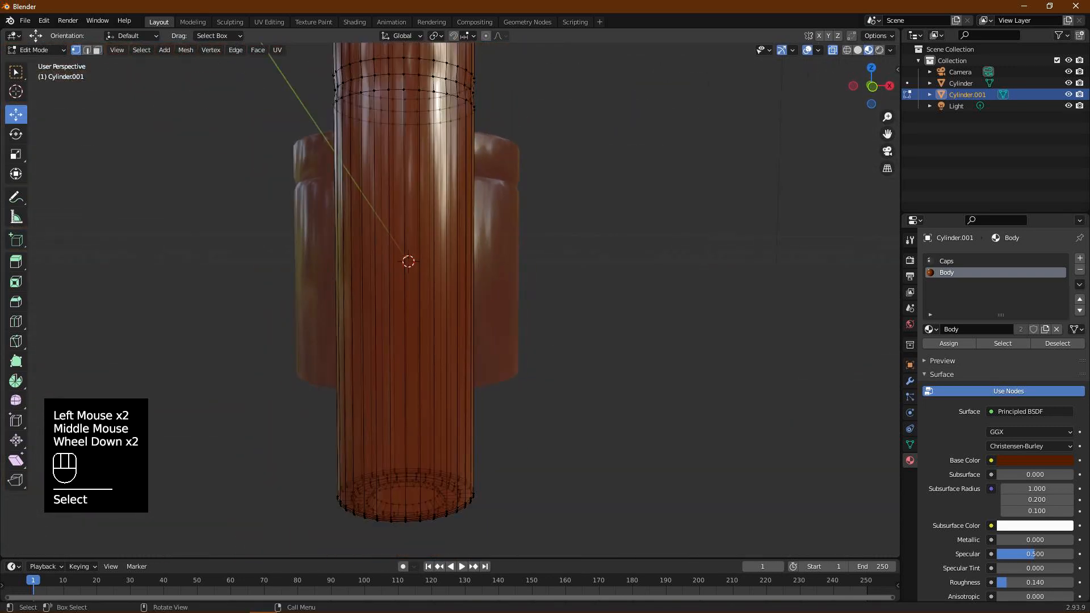
left_click(46, 49)
left_click(41, 62)
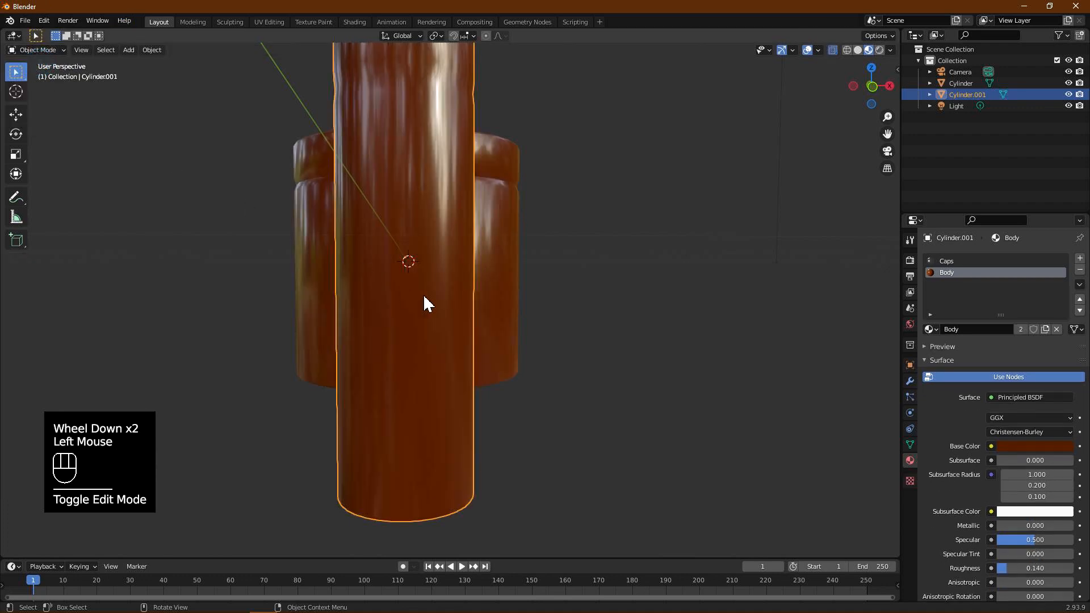
left_click_drag(462, 301, 497, 231)
middle_click_drag(574, 358, 430, 226)
scroll(392, 240, "down", 1)
scroll(397, 233, "down", 3)
middle_click_drag(365, 241, 343, 240)
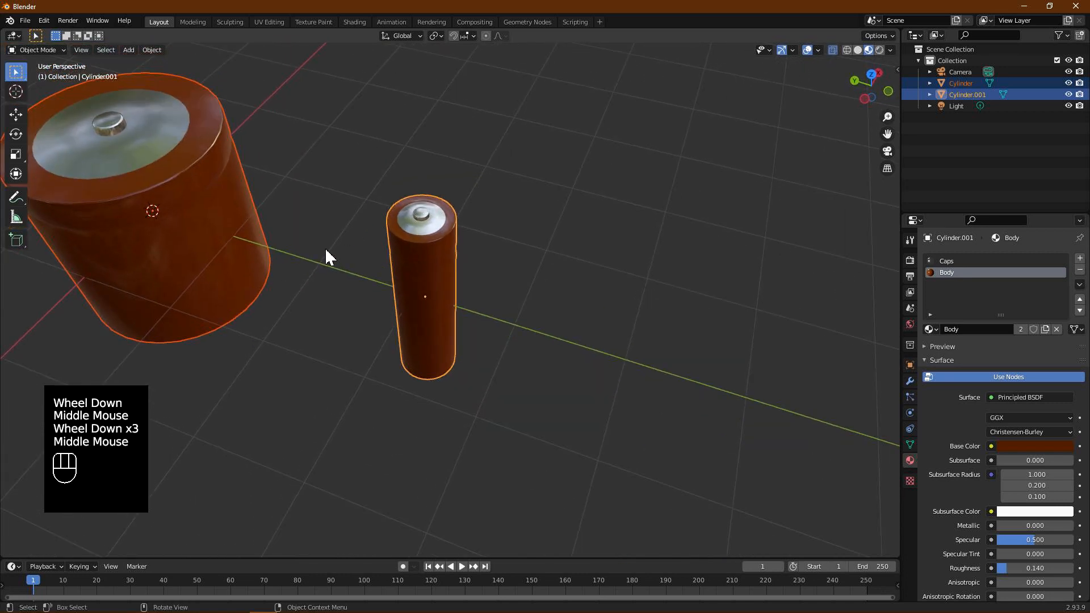
left_click(184, 263)
middle_click(171, 273)
middle_click_drag(165, 280, 424, 253, "shift")
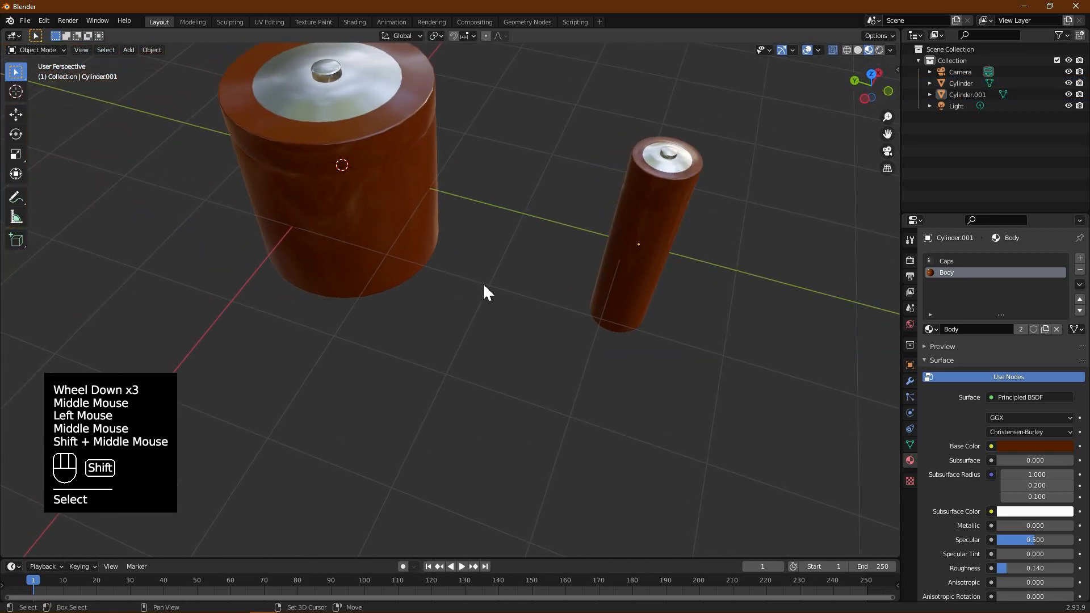
- Add a plane to the scene and scale its mesh by 25 in Edit Mode
key("shift+a")
mouse_move(484, 285)
left_click(526, 285)
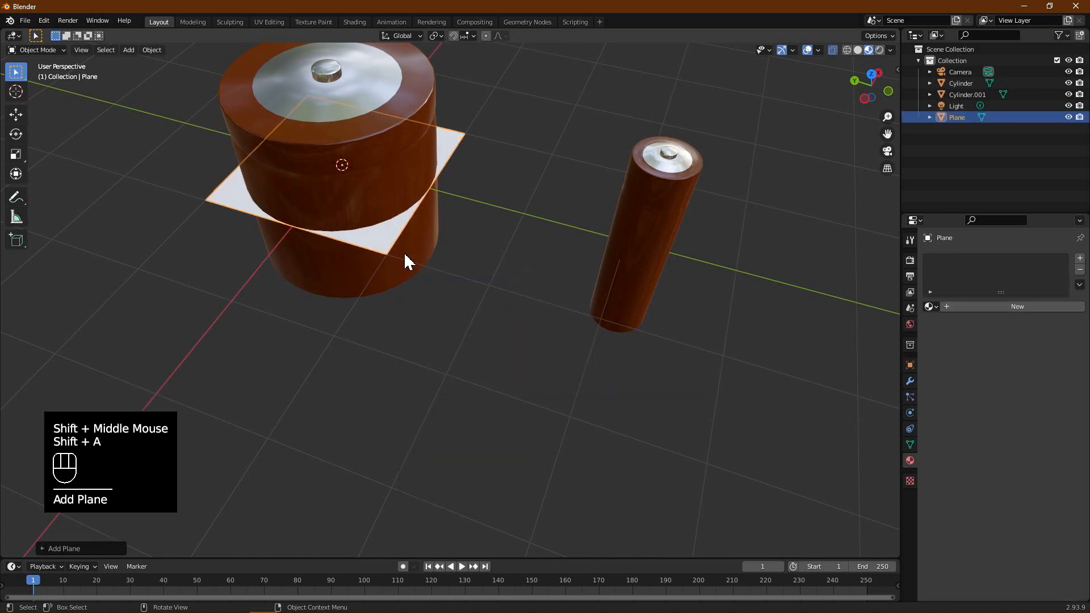
key("Tab")
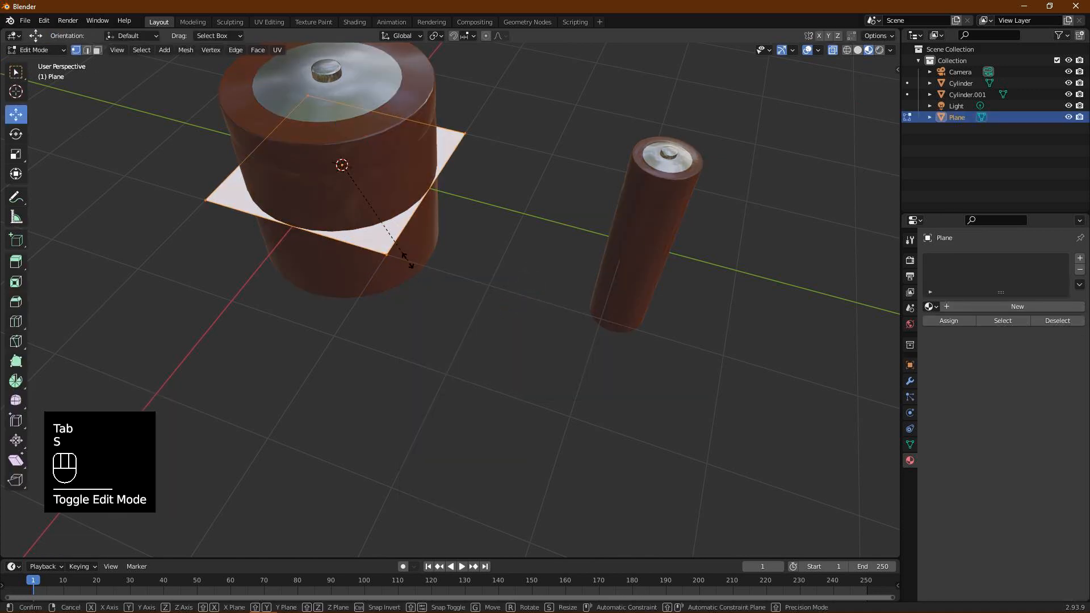
type("s25")
left_click(415, 269)
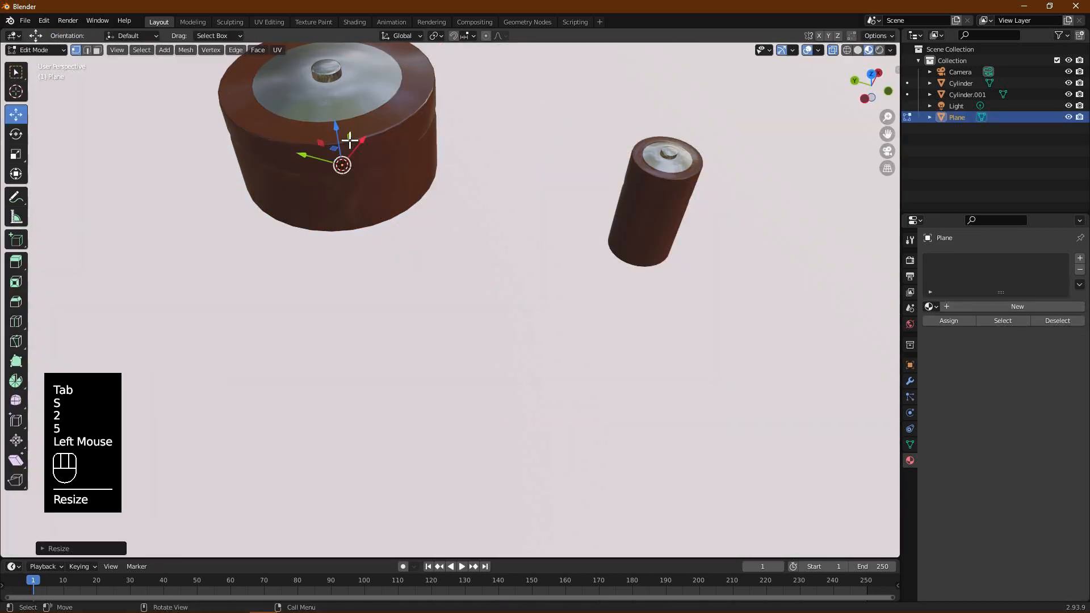
- Lower the plane's mesh along Z until it lies beneath both batteries as a floor
left_click_drag(337, 128, 357, 254)
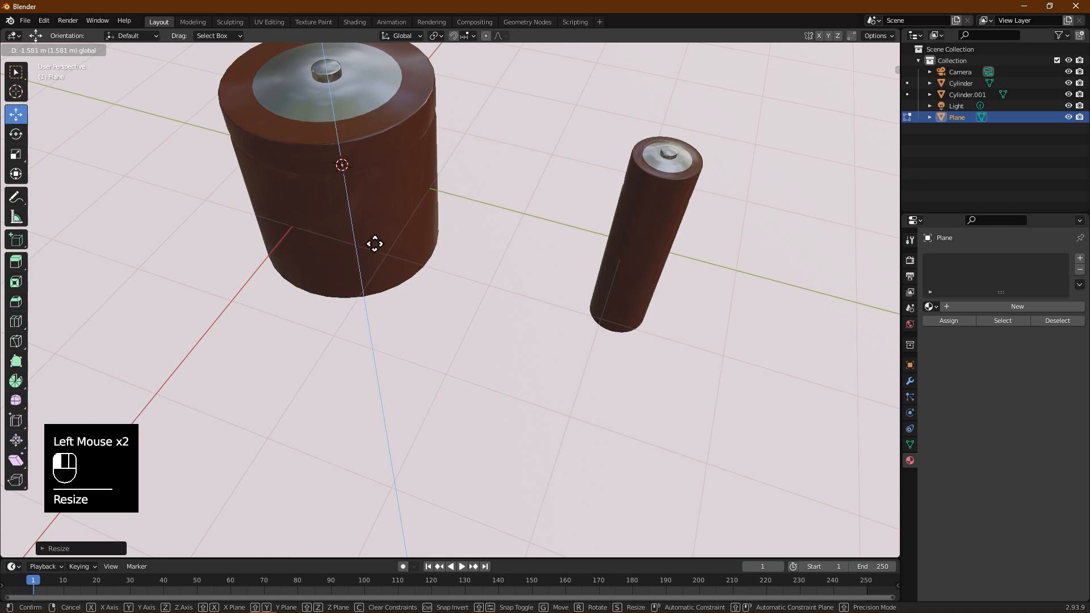
left_click_drag(381, 206, 392, 230)
scroll(419, 260, "down", 2)
middle_click_drag(419, 260, 487, 227)
scroll(547, 319, "down", 1)
middle_click_drag(553, 317, 444, 290)
left_click(520, 312)
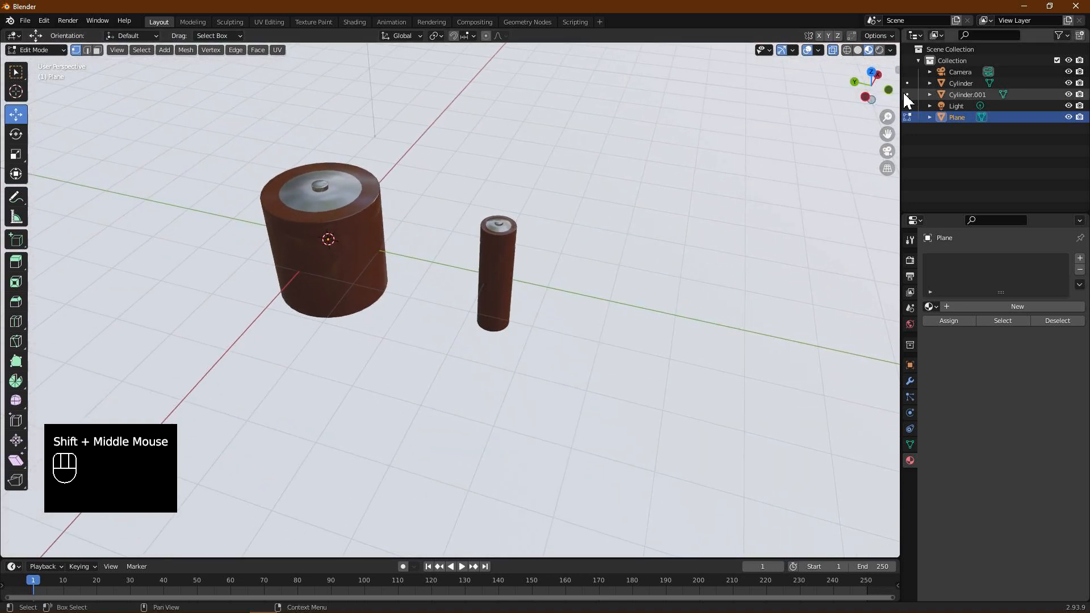
- Lock the camera to the view with Camera to View
left_click(897, 69)
left_click(893, 119)
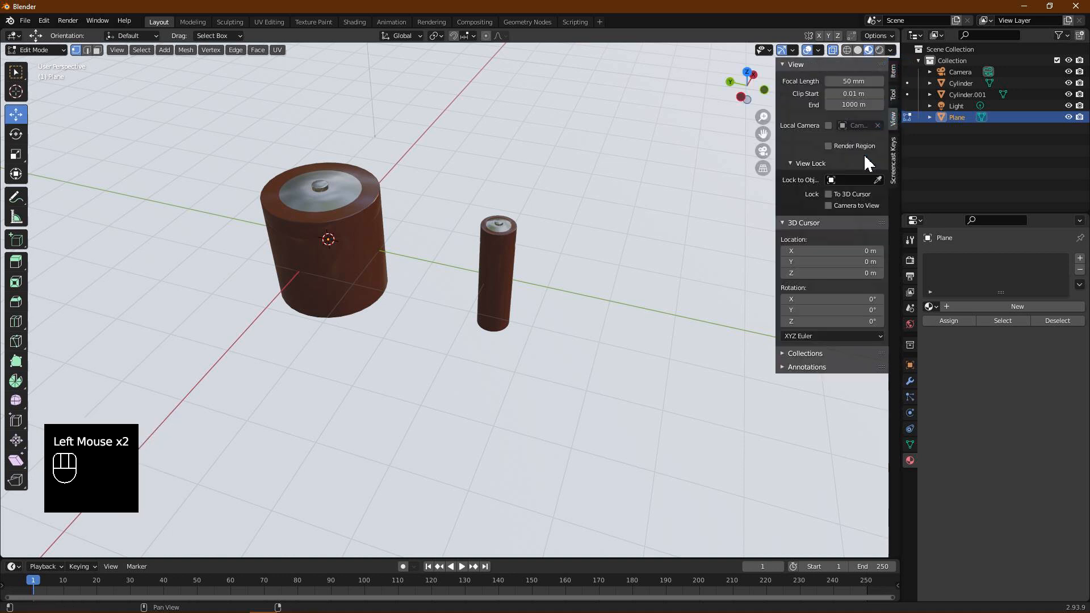
left_click(828, 206)
- Set the render engine to Cycles and enable render denoising with NLM
left_click(910, 261)
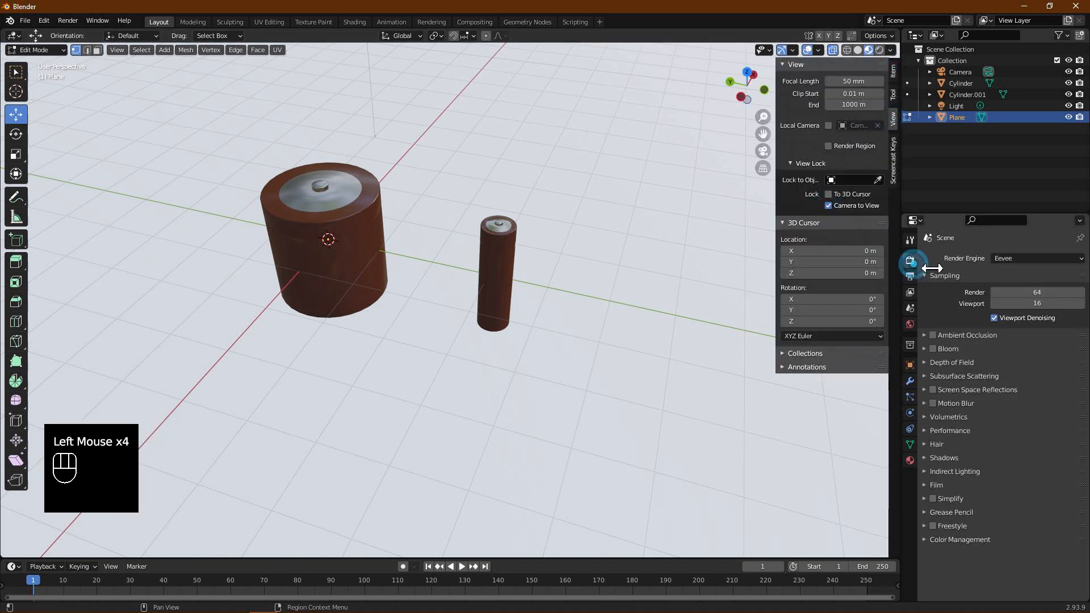
left_click_drag(1019, 256, 1006, 313)
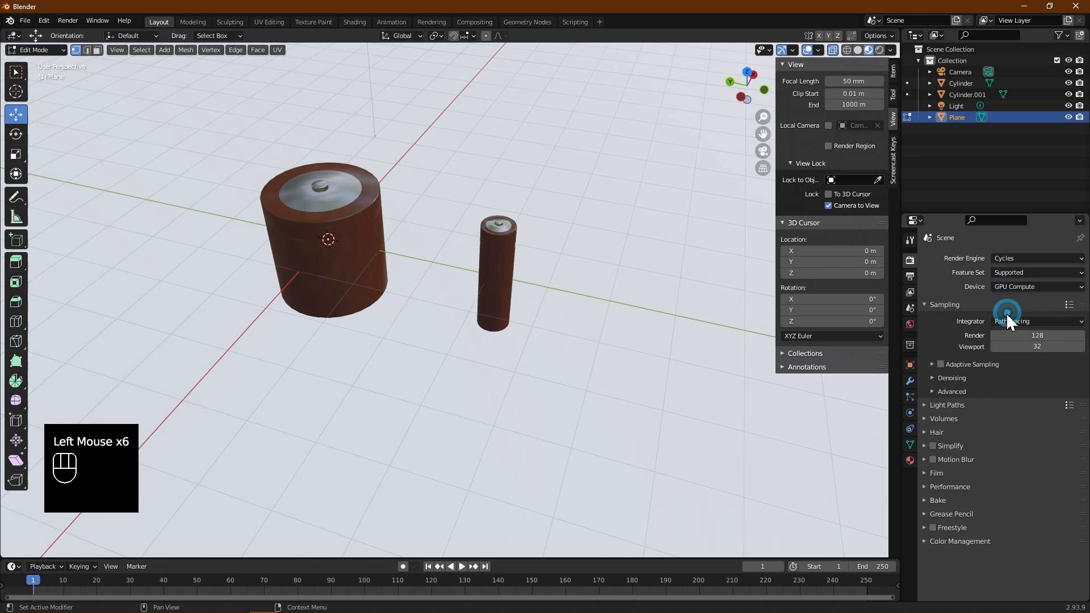
left_click(933, 378)
- Return to Object Mode and change the scene light's type to Area
middle_click_drag(559, 272, 443, 218)
left_click(56, 49)
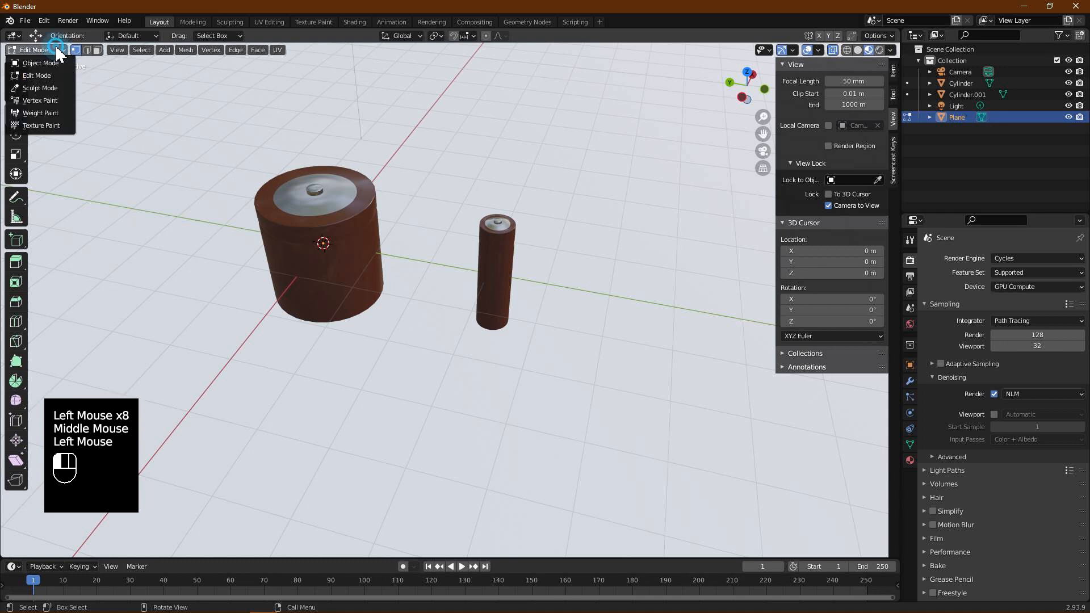
left_click(49, 62)
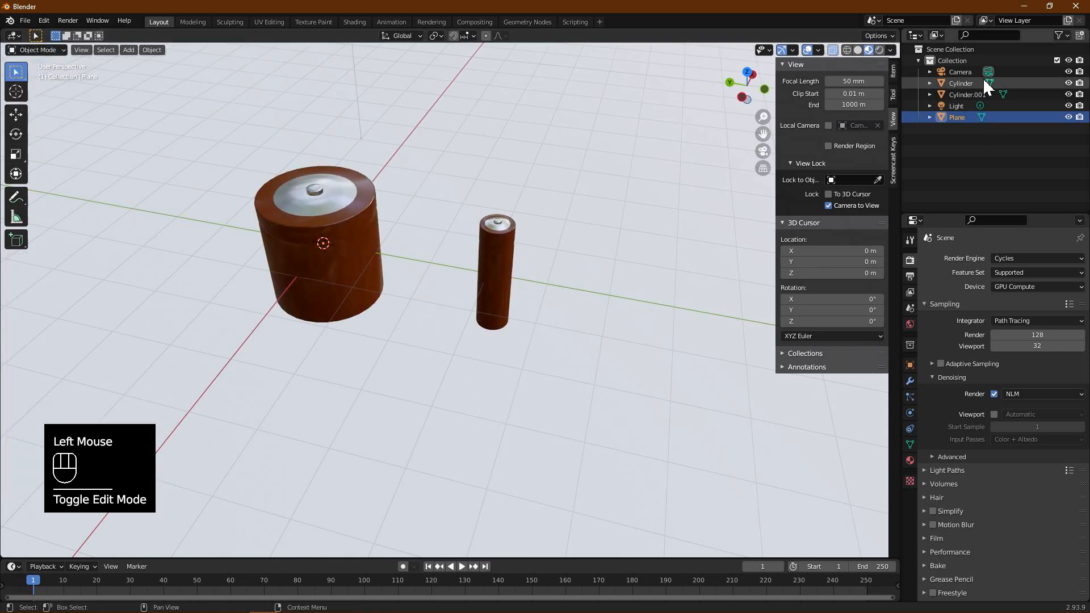
left_click(968, 107)
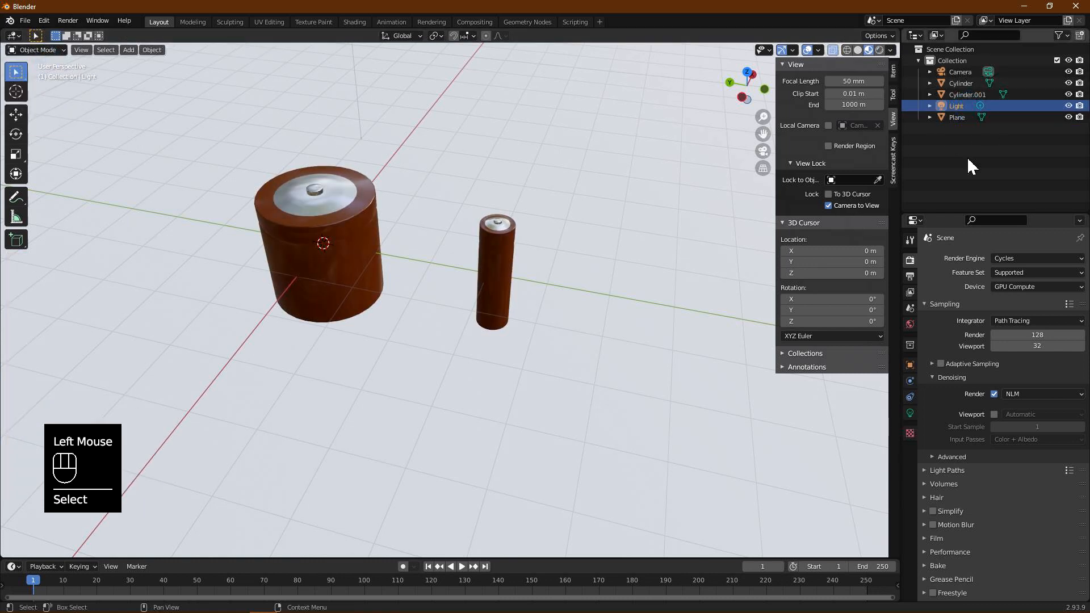
left_click(910, 414)
left_click(1062, 306)
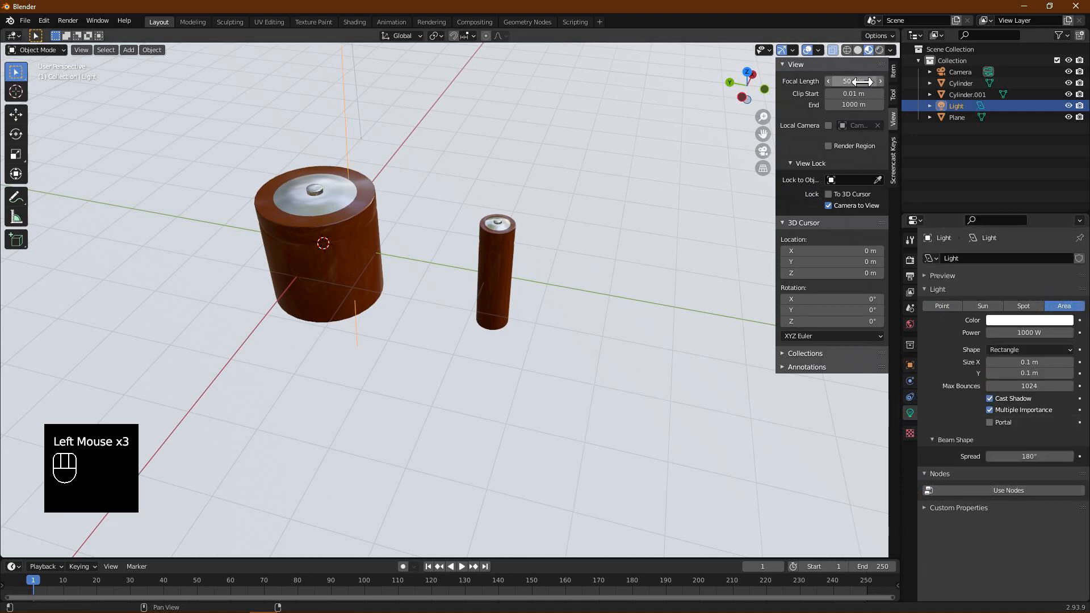
- Show the viewport in rendered shading and raise the floor plane slightly along Z to meet the batteries
left_click(879, 50)
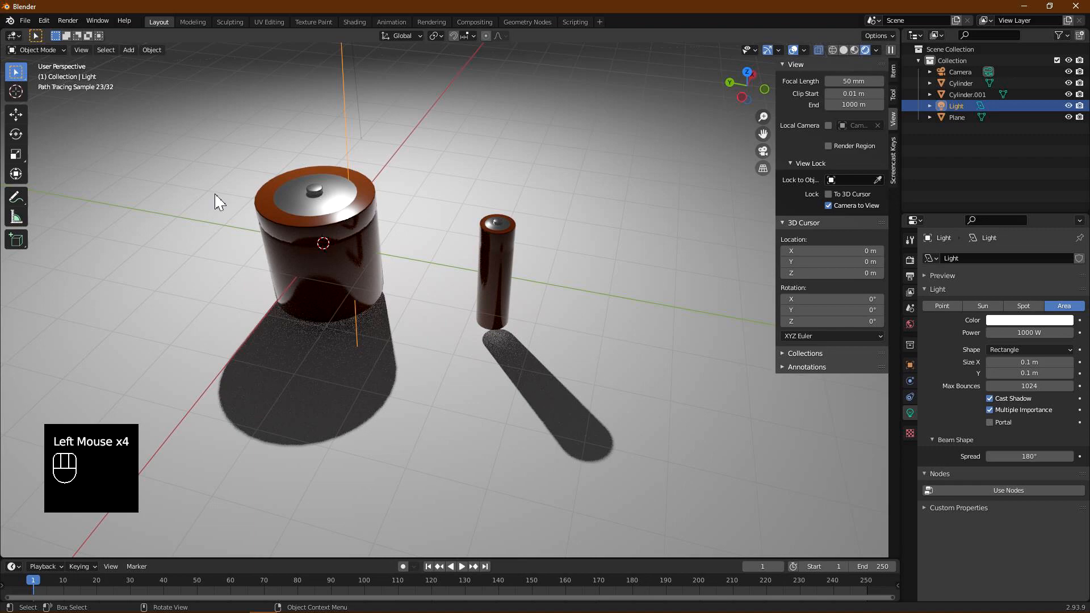
middle_click_drag(556, 302, 500, 294)
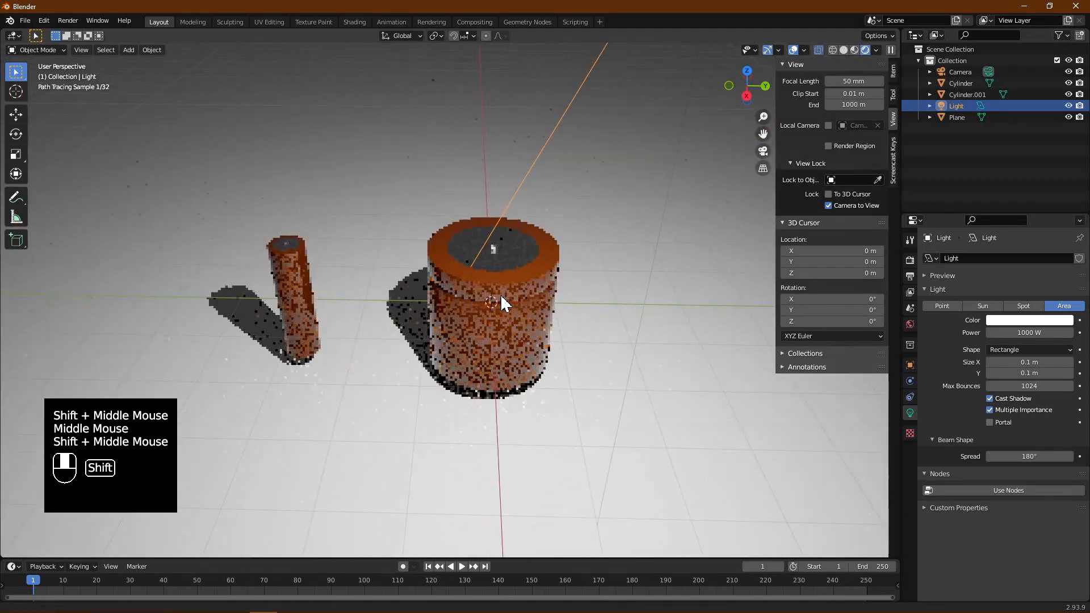
left_click(16, 114)
left_click(433, 437)
left_click_drag(493, 265, 508, 252)
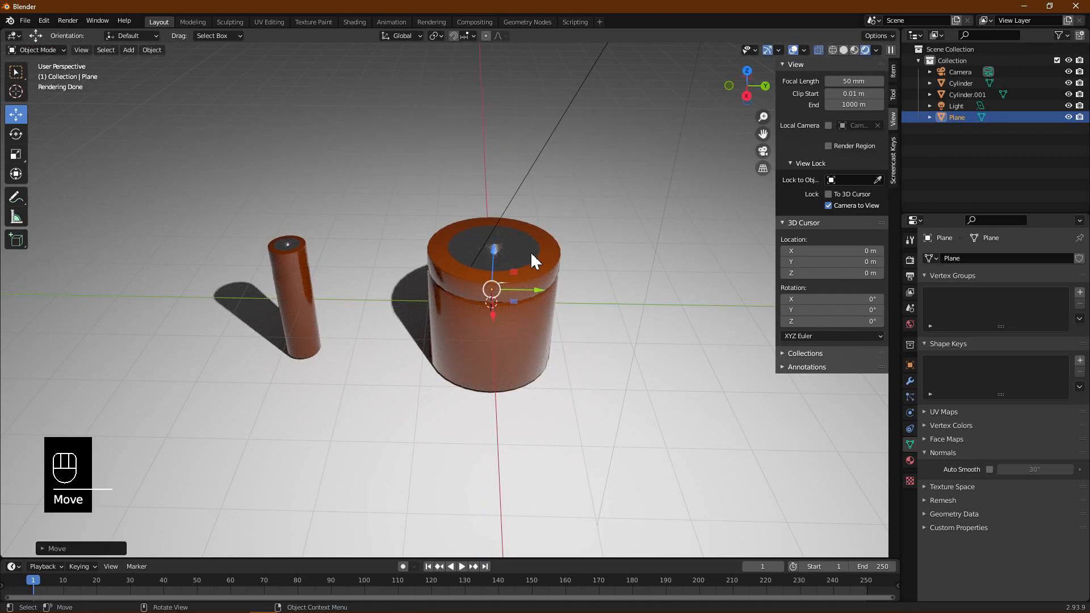
- Switch to the camera view and frame both batteries inside the camera border
key("KP_0")
middle_click_drag(555, 329, 511, 311)
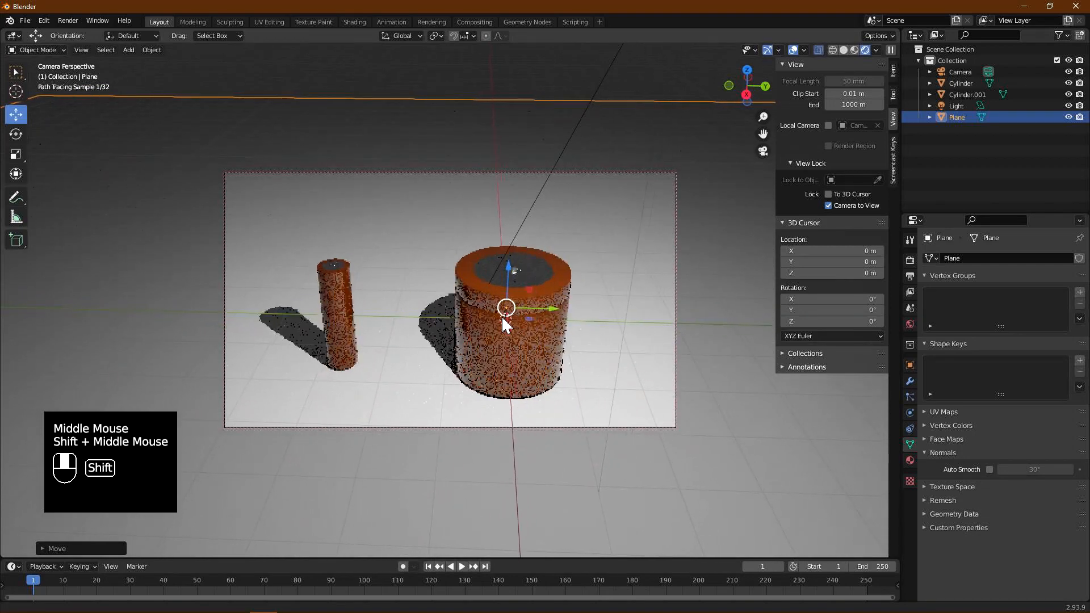
scroll(509, 330, "up", 1)
scroll(510, 335, "down", 1)
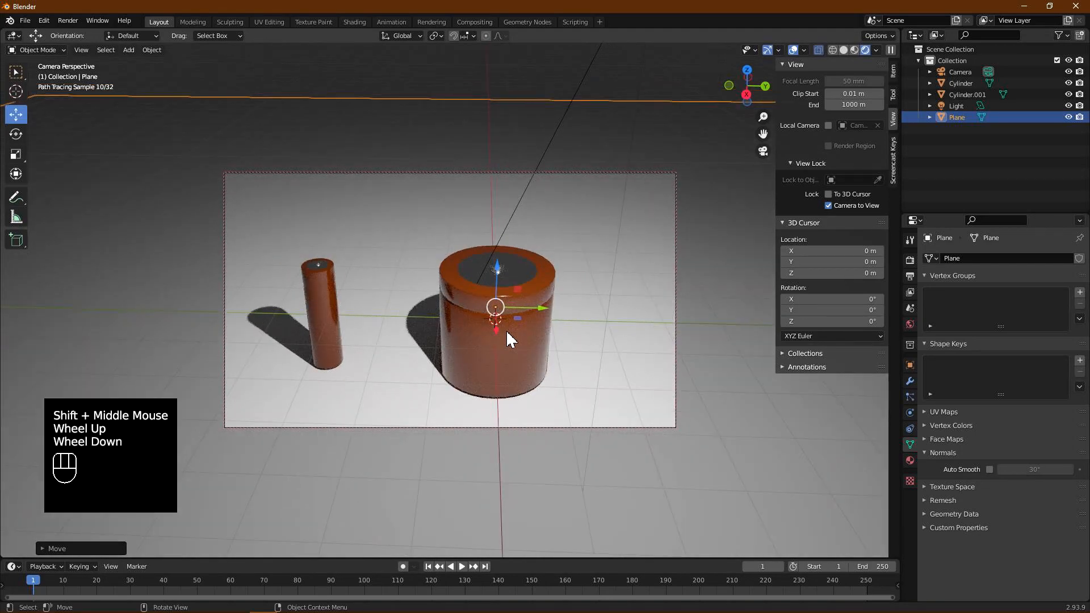
- Render a test image of the two batteries and close the render window
left_click(73, 21)
left_click(88, 33)
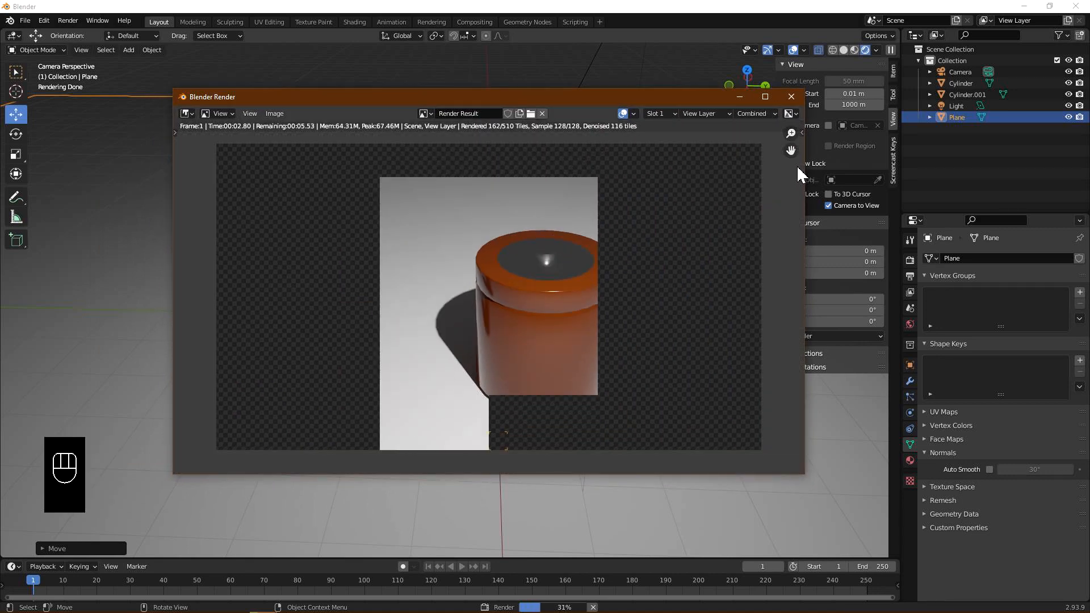
left_click(791, 97)
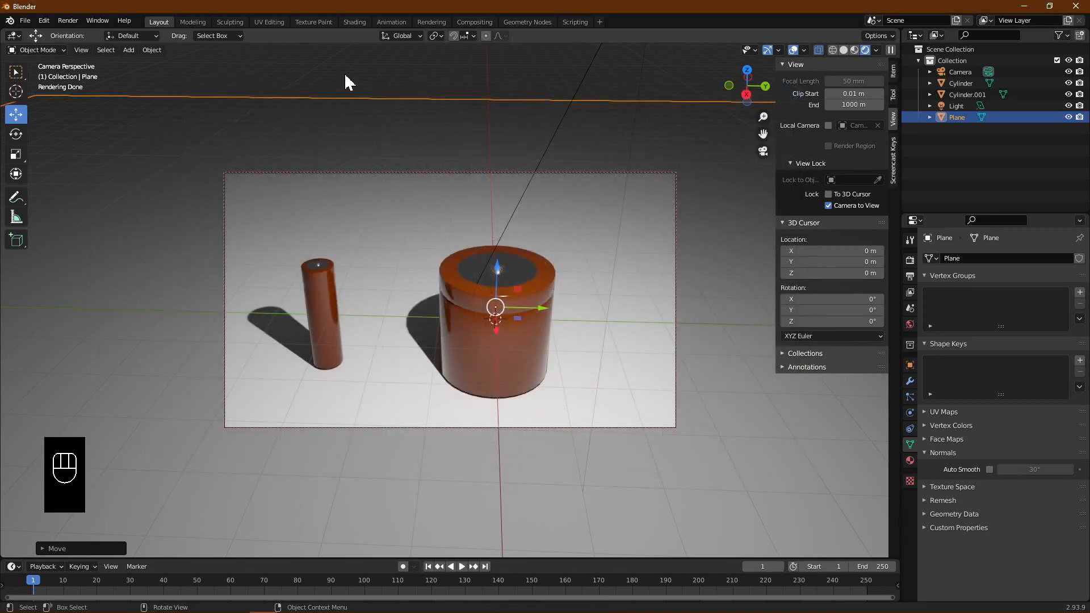
- In the Shading workspace, add a Texture Coordinate node to the thick battery's Body material
left_click(355, 22)
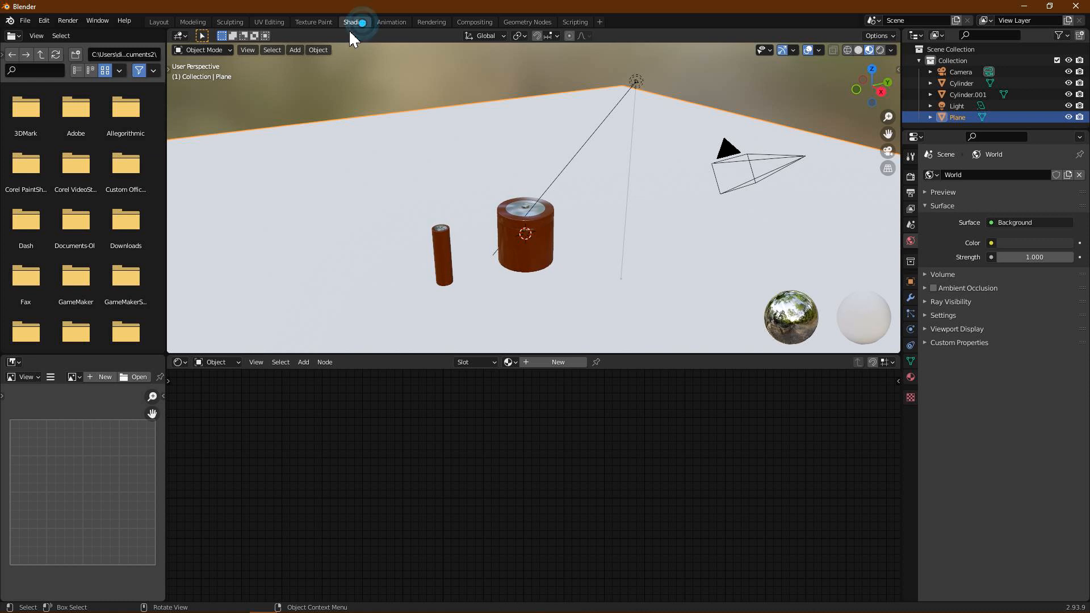
left_click(529, 243)
scroll(600, 292, "up", 8)
middle_click_drag(601, 294, 622, 138, "shift")
middle_click_drag(301, 427, 562, 513)
key("shift+a")
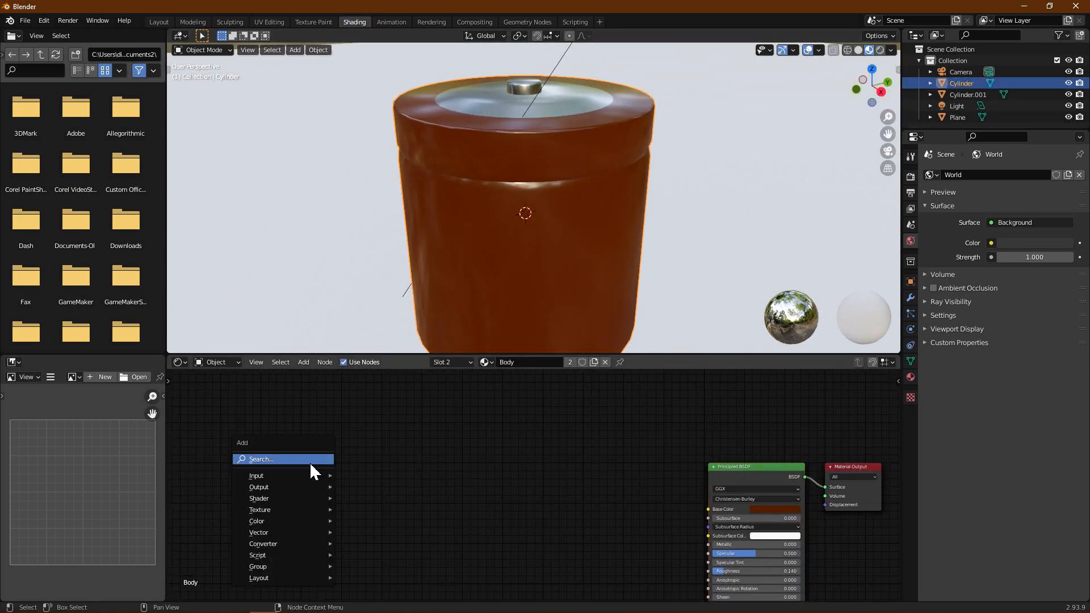
mouse_move(299, 475)
left_click(378, 412)
left_click(287, 440)
- Add a Mapping node and connect the Texture Coordinate's Object output to its Vector input
key("shift+a")
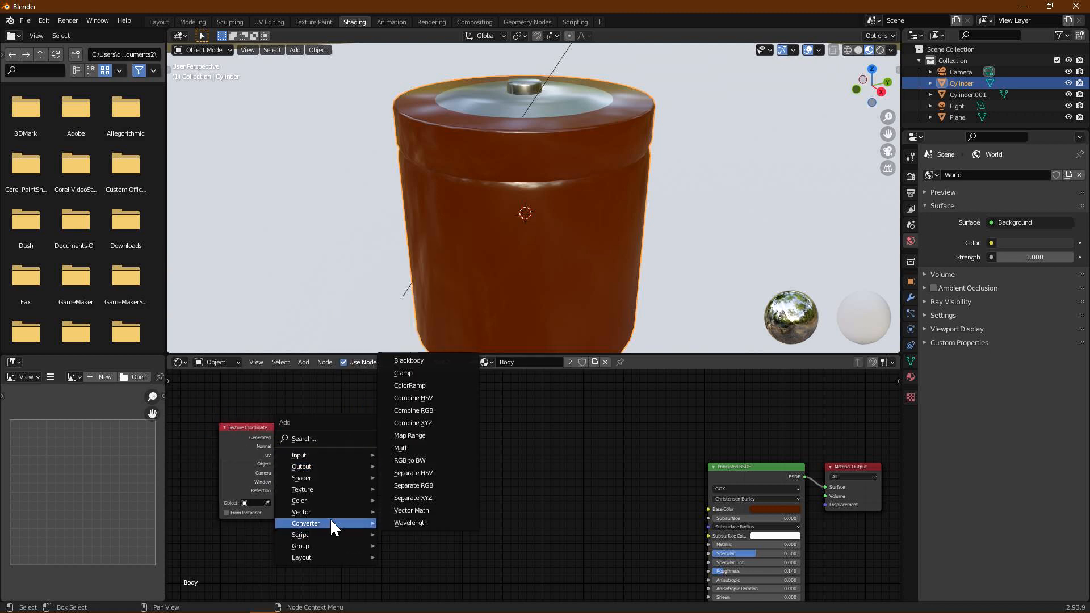
mouse_move(335, 512)
left_click(424, 434)
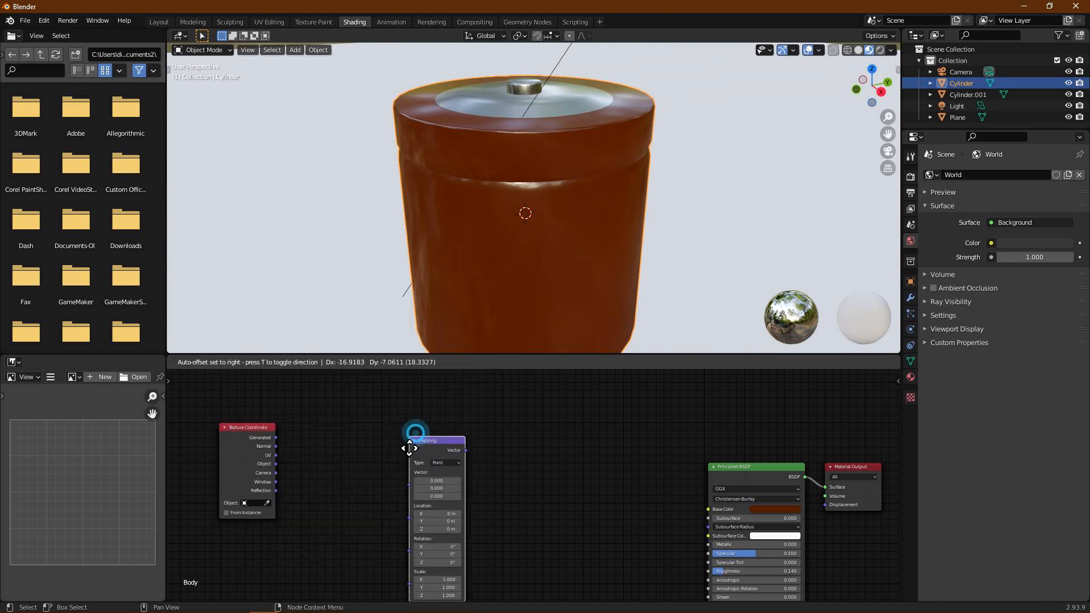
left_click(311, 410)
left_click_drag(275, 464, 312, 459)
middle_click_drag(452, 455, 425, 469)
- Add a Musgrave Texture node and a Bump node between the Mapping and Principled BSDF nodes
key("shift+a")
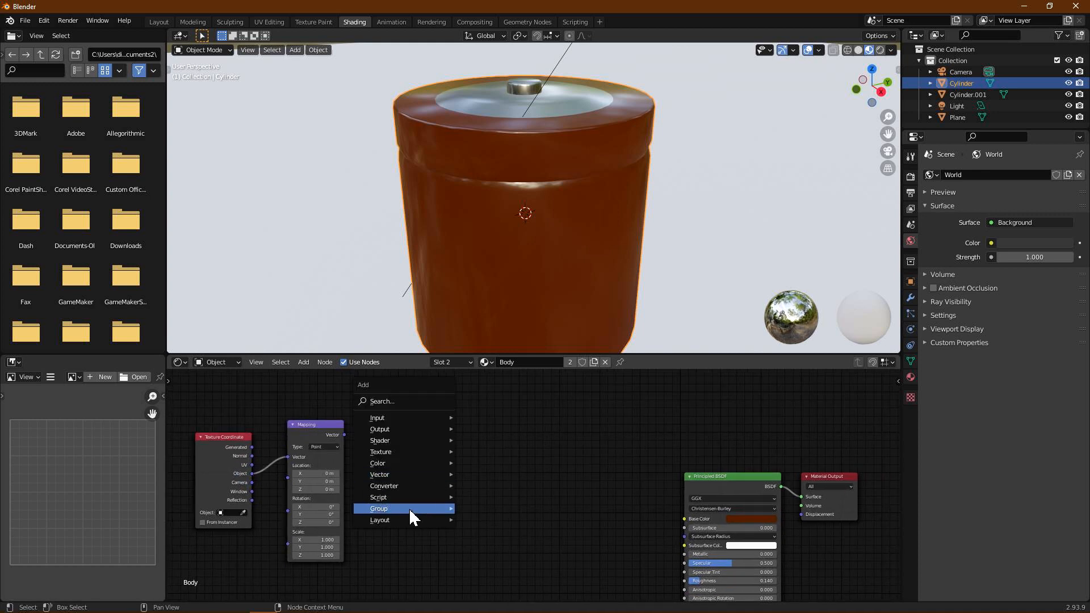
left_click(433, 451)
left_click_drag(472, 434, 383, 447)
key("shift+a")
mouse_move(483, 511)
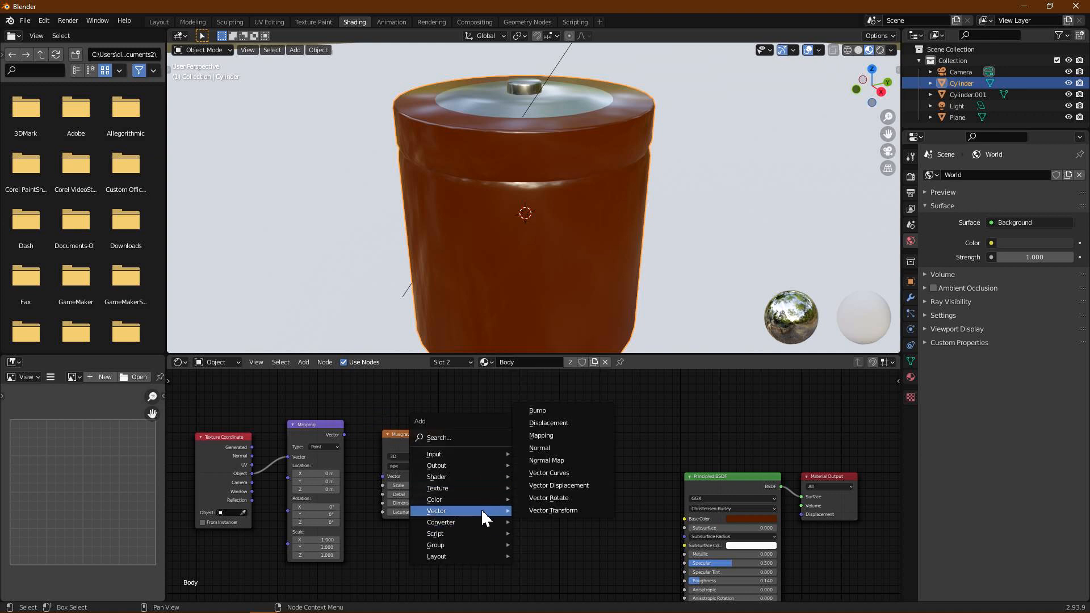
left_click(547, 415)
left_click(504, 518)
middle_click_drag(649, 557, 593, 454)
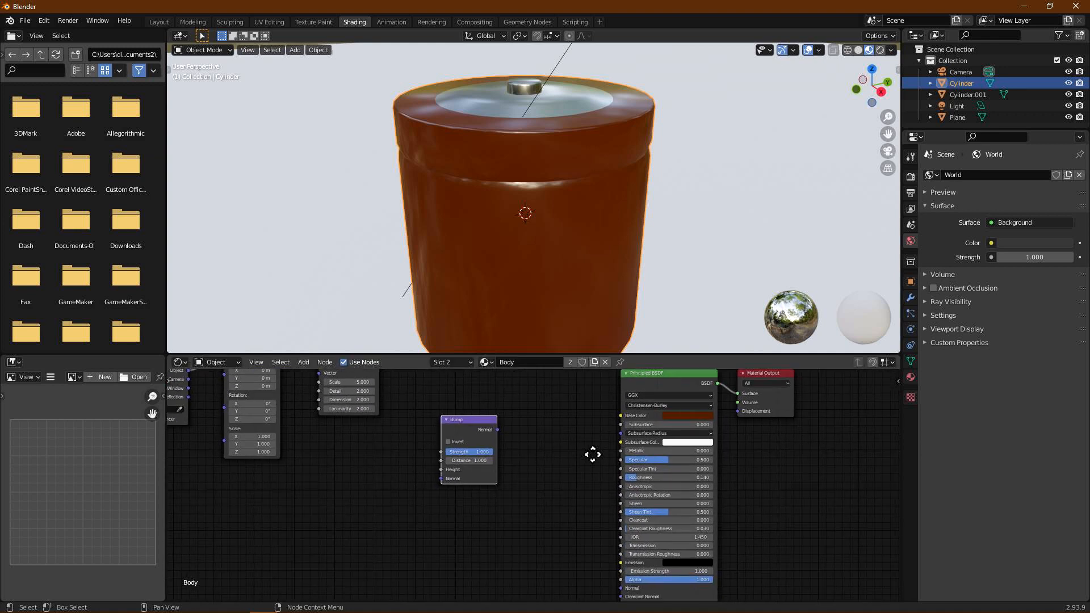
- Connect Bump's Normal output to the Principled BSDF's Normal input, and Musgrave Texture's Height to Bump's Height
middle_click_drag(572, 511, 567, 492)
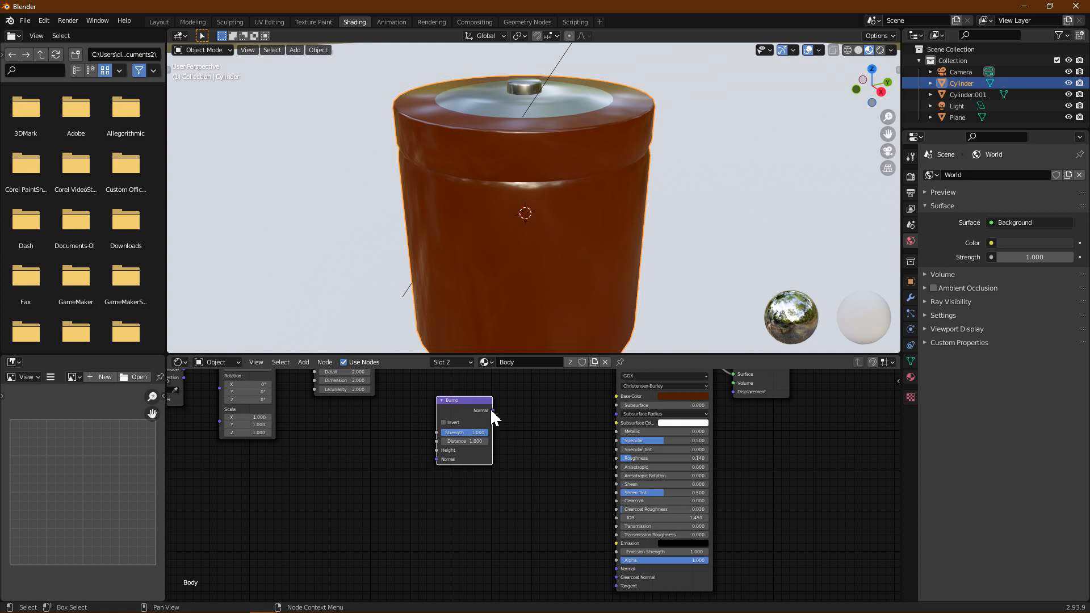
left_click_drag(631, 577, 626, 575)
middle_click_drag(522, 462, 607, 556)
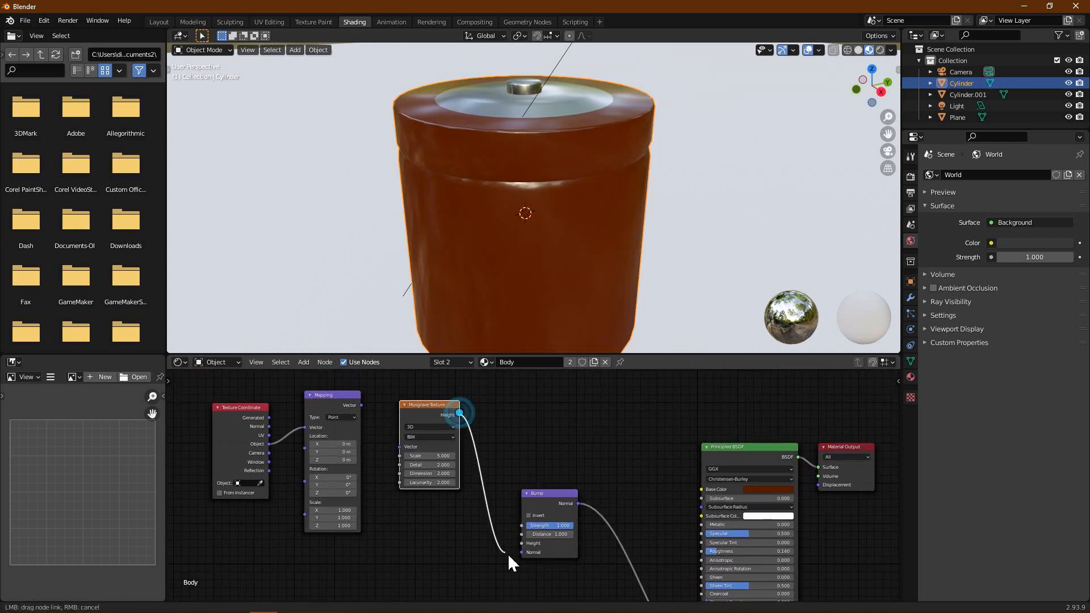
left_click_drag(529, 547, 530, 547)
- Set the Musgrave Texture's Scale to 23.8, Dimension to 0 and Detail to 16
middle_click_drag(538, 498, 601, 521)
mouse_move(492, 480)
left_mouse_down()
mouse_move(551, 480)
mouse_move(495, 481)
left_mouse_up()
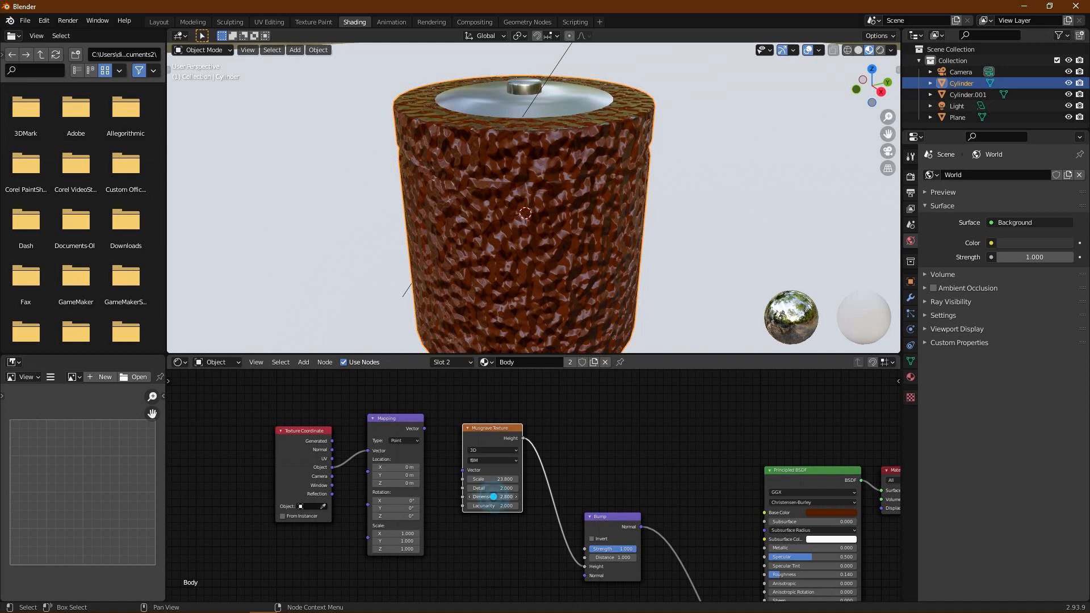
mouse_move(494, 497)
left_mouse_down()
mouse_move(479, 497)
mouse_move(511, 488)
left_mouse_up()
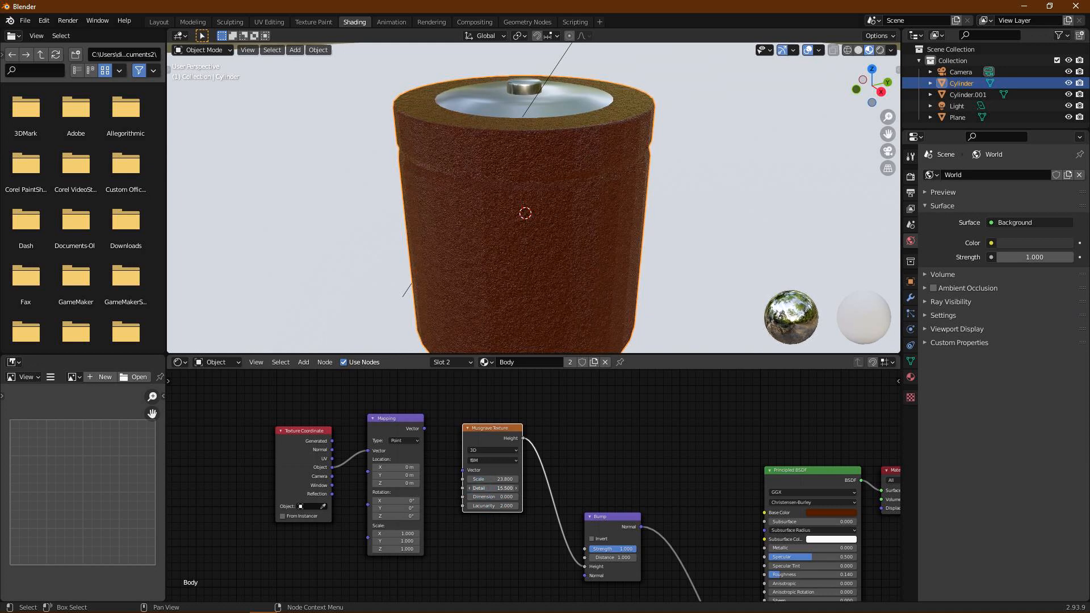
- Set the Bump strength to 0.008 and connect Mapping's Vector output to the Musgrave Texture's Vector input
left_click_drag(628, 549, 584, 549)
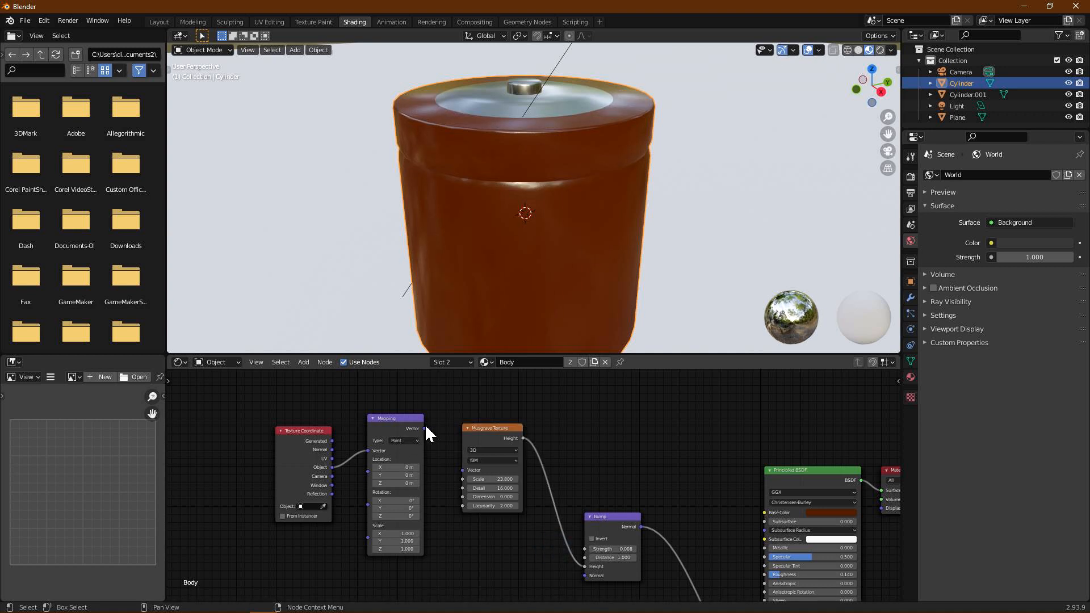
left_click_drag(461, 473, 463, 470)
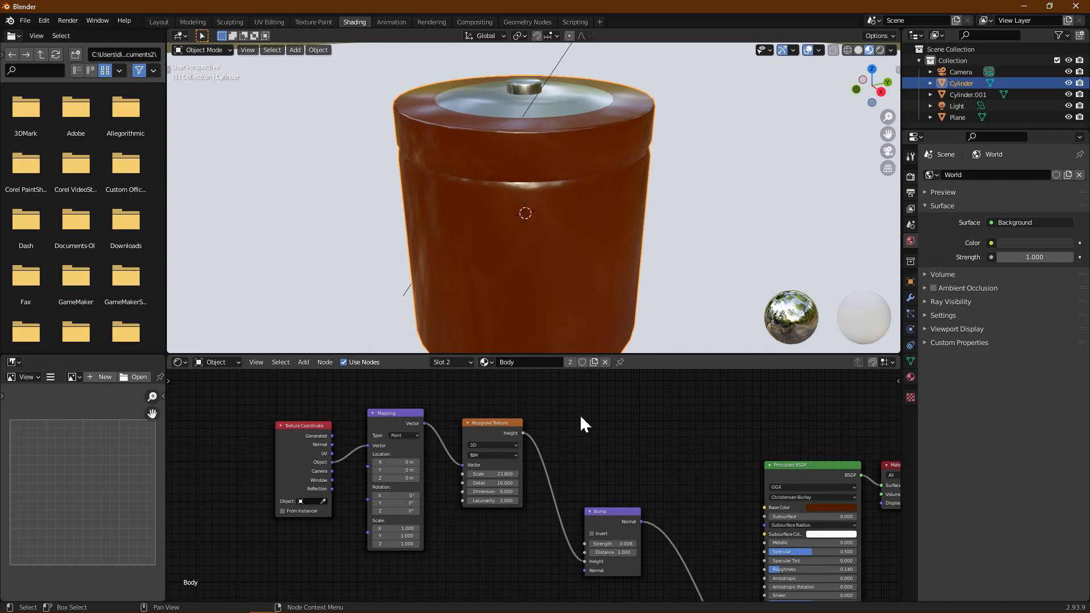
middle_click_drag(579, 250, 577, 227)
- Copy the Texture Coordinate, Mapping, Musgrave Texture and Bump nodes from the Body material into the Caps material
left_click_drag(218, 397, 678, 576)
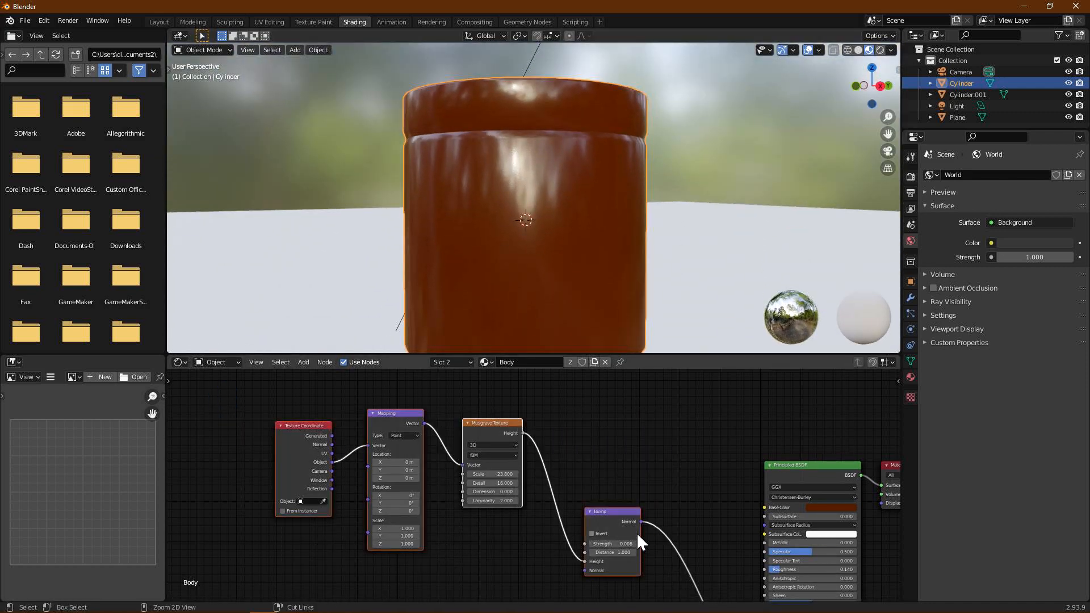
middle_click_drag(482, 248, 526, 135)
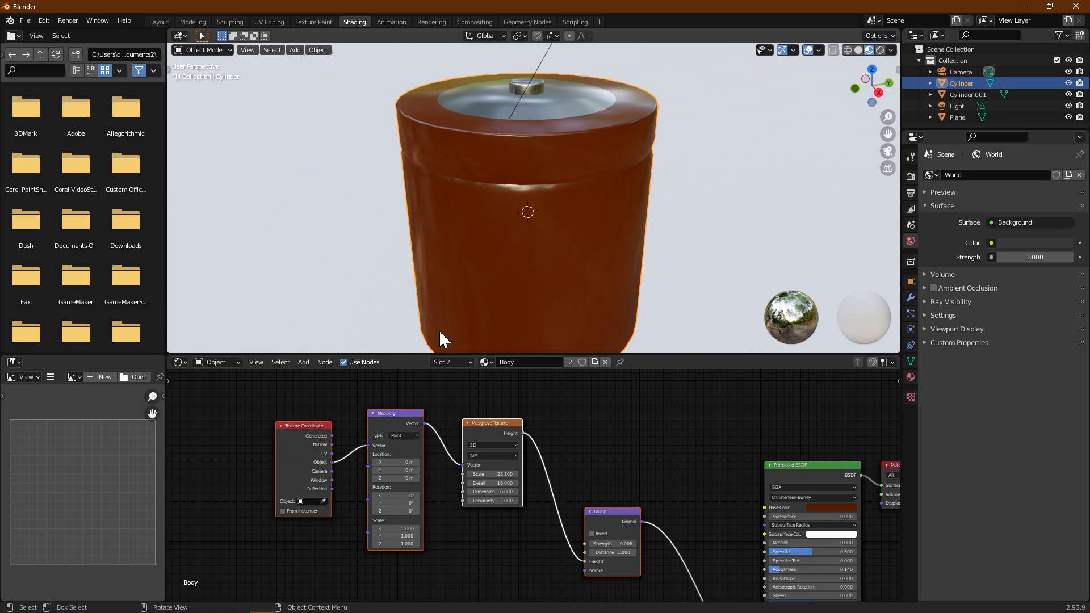
left_click(441, 362)
left_click(432, 386)
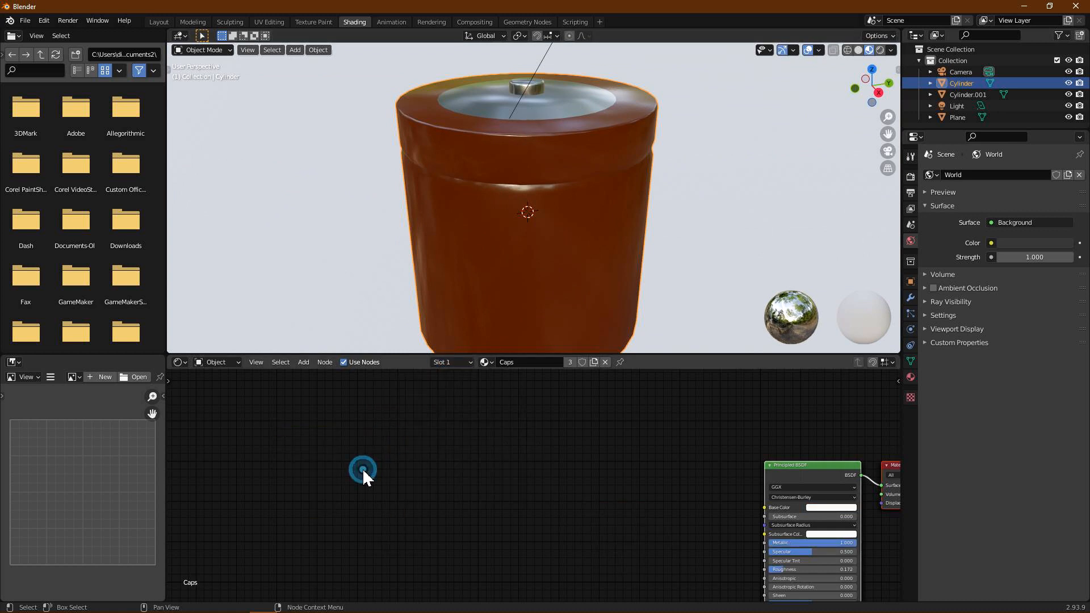
middle_click_drag(737, 543, 605, 457)
middle_click_drag(593, 534, 584, 509)
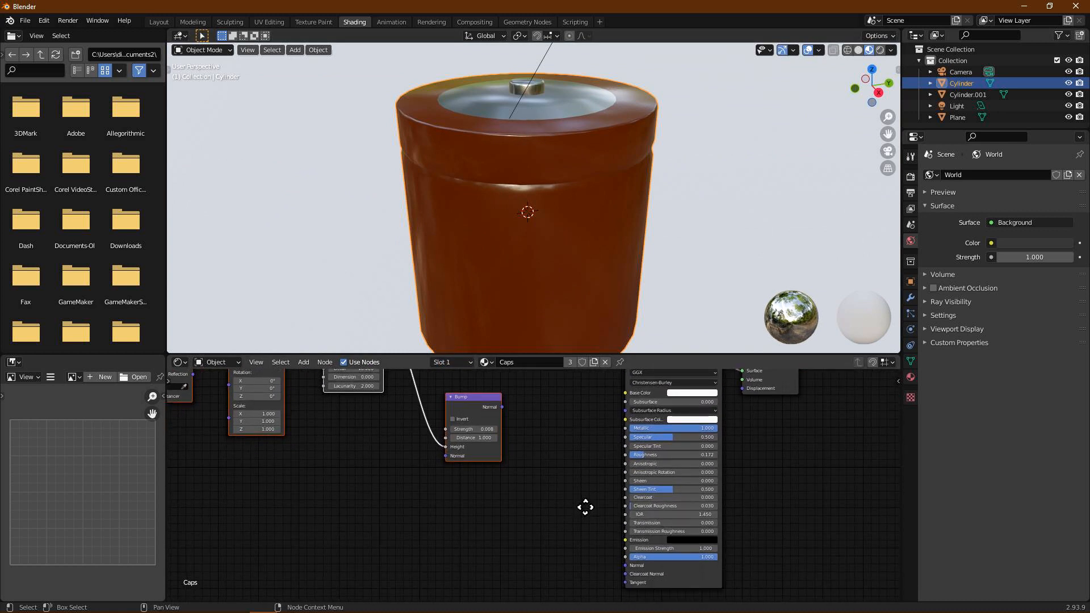
- Connect the Bump node's Normal output to the Principled BSDF's Normal input in the Caps material
left_click_drag(502, 407, 639, 568)
middle_click_drag(562, 318, 542, 223)
middle_click_drag(519, 475, 498, 524)
mouse_move(559, 261)
middle_mouse_down()
mouse_move(574, 280)
mouse_move(557, 250)
middle_mouse_up()
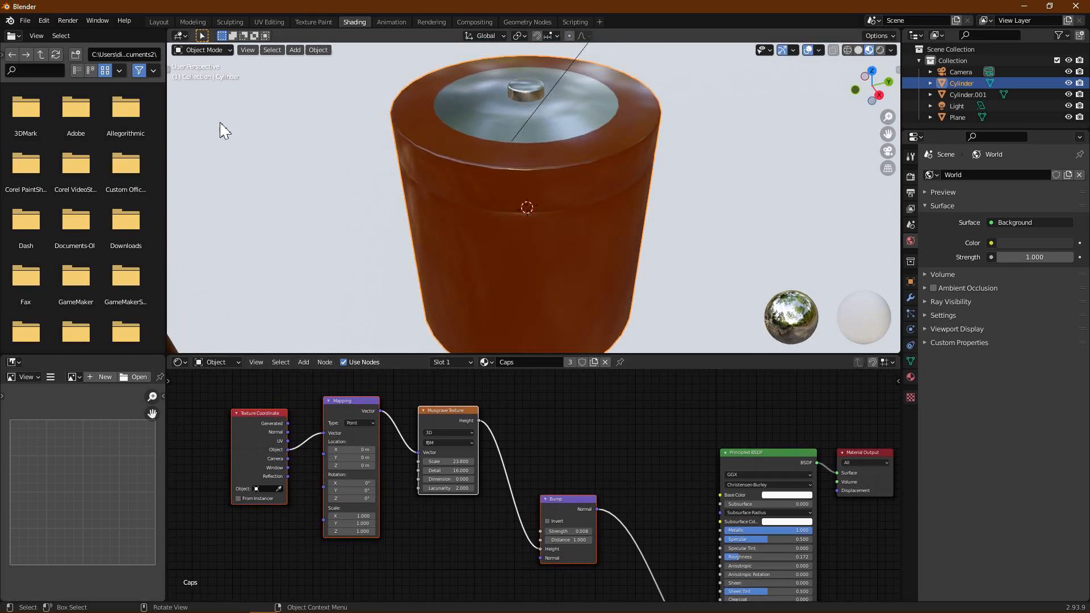
- Render an image of both batteries from the Layout workspace to check the materials, and dismiss the render window
left_click(159, 21)
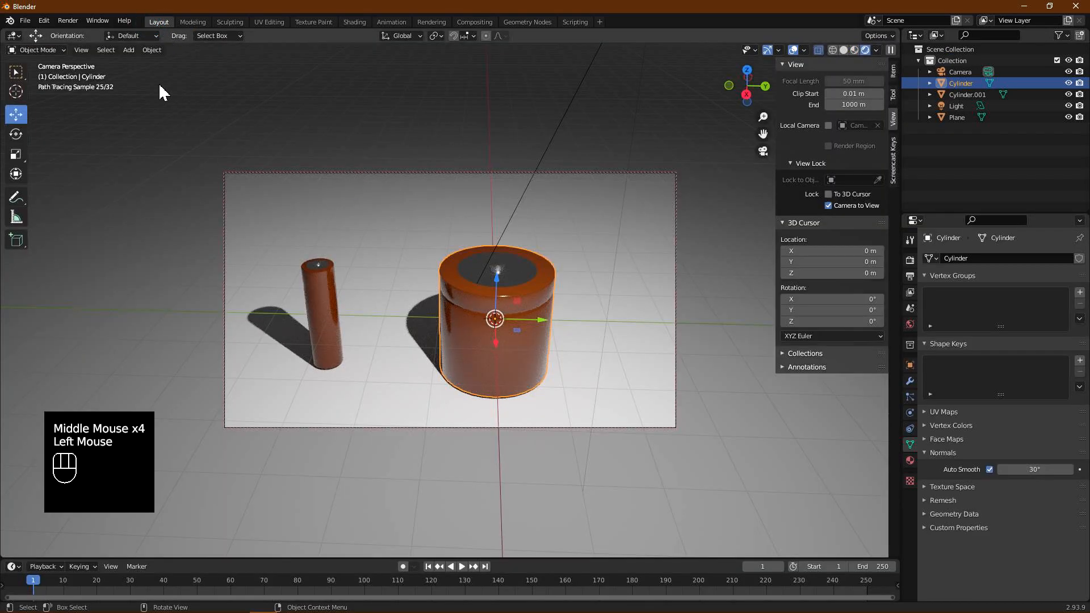
left_click(74, 21)
left_click(74, 31)
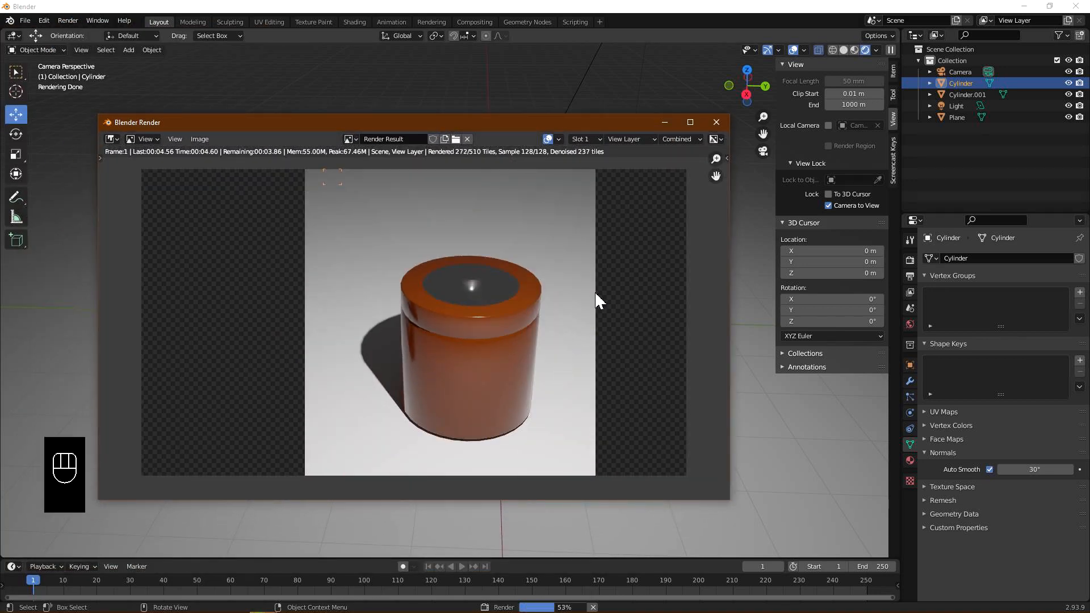
left_click(716, 122)
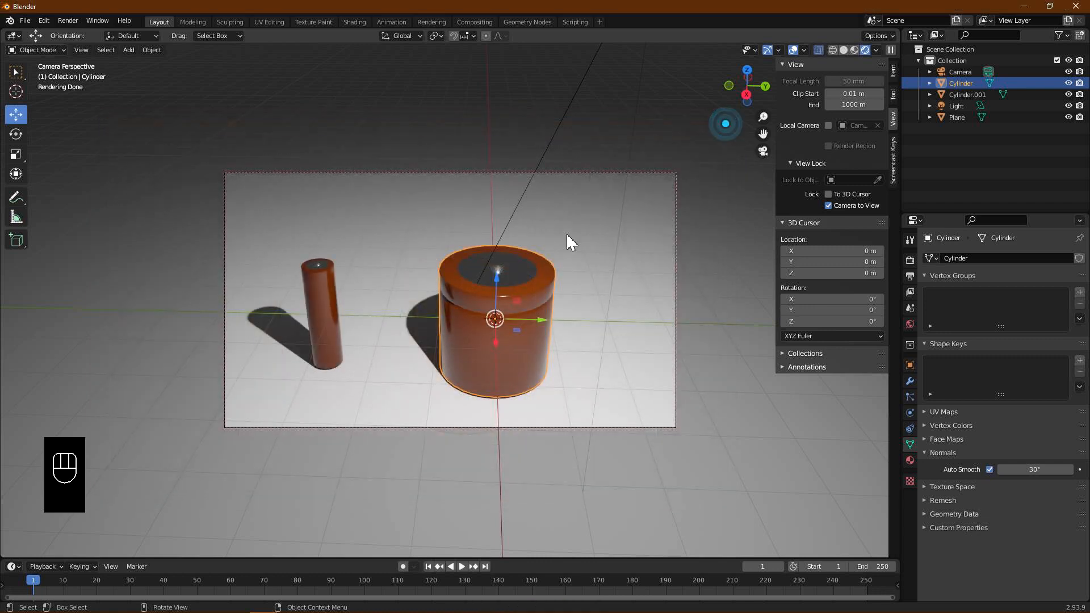
- Move the thin battery along Y closer to the thick one and reframe the camera lower and closer to both
left_click(329, 349)
left_click_drag(368, 316, 431, 318)
scroll(559, 341, "up", 1)
middle_click_drag(557, 331, 462, 324, "shift")
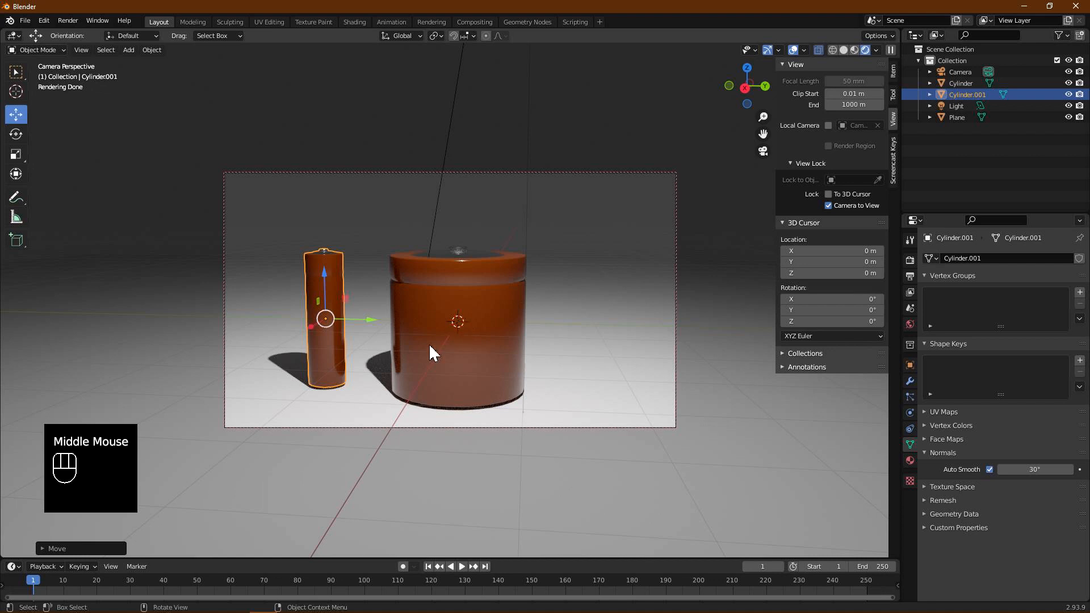
- Render the scene from the lower camera angle and dismiss the render window
left_click(68, 20)
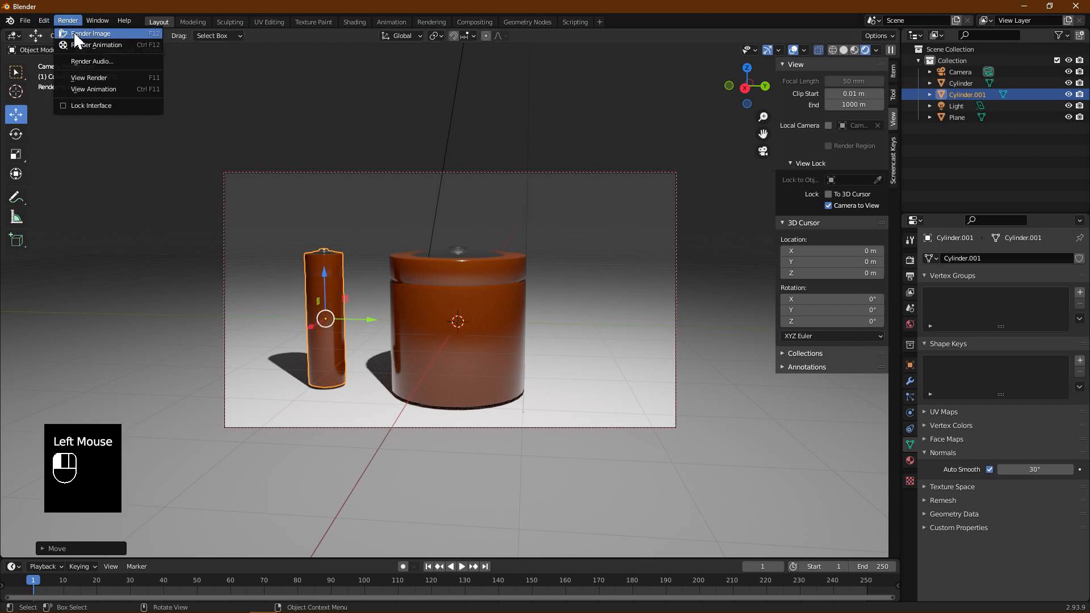
left_click(74, 35)
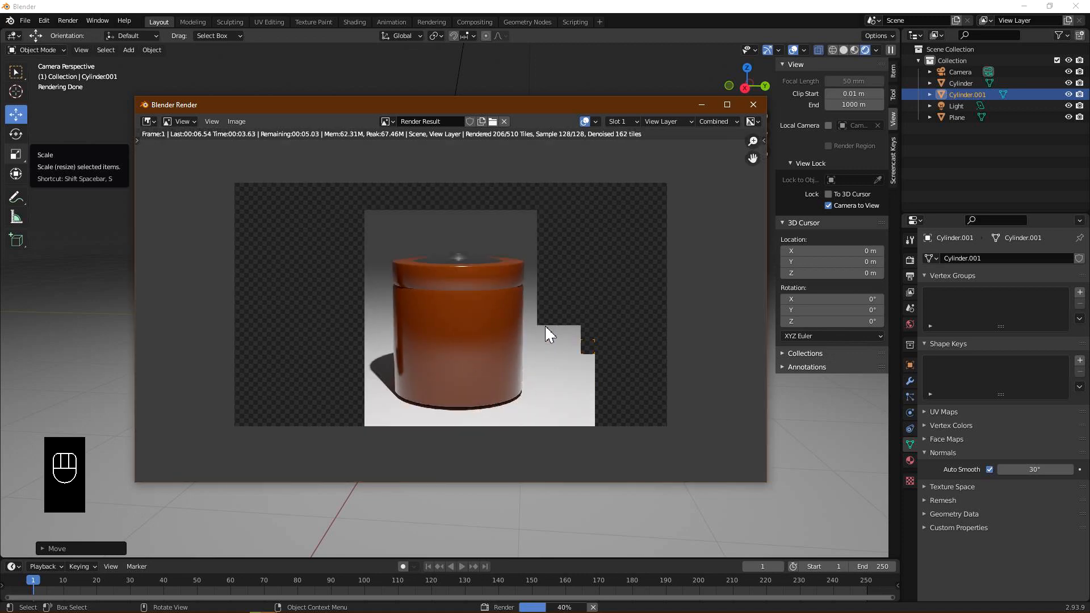
left_click(753, 104)
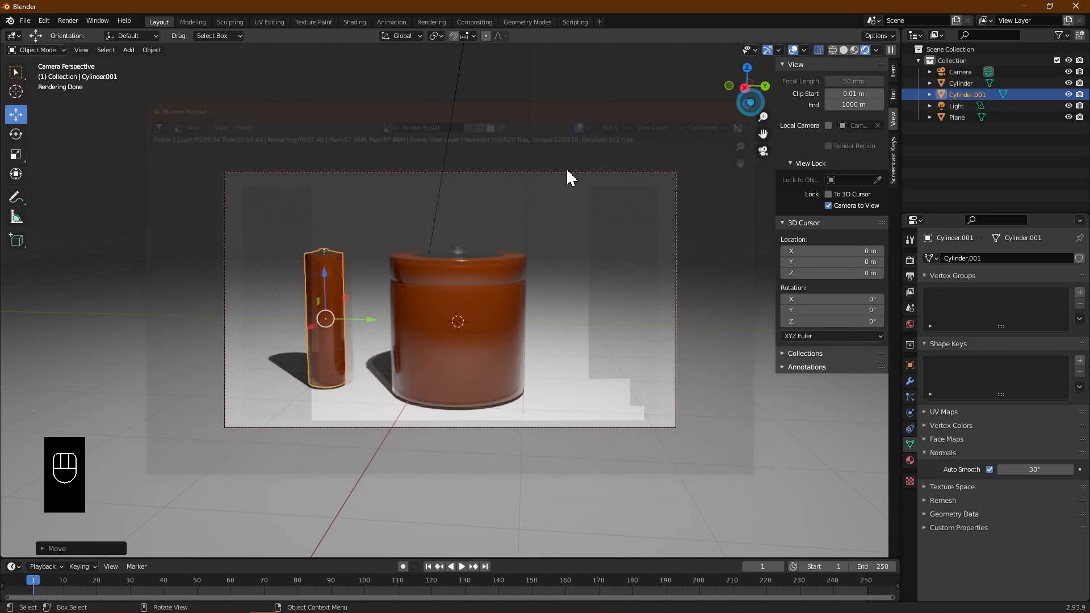
- Set the Bump strength of the Body material to 0.117 in the Shading workspace and return to the Layout workspace
left_click(358, 22)
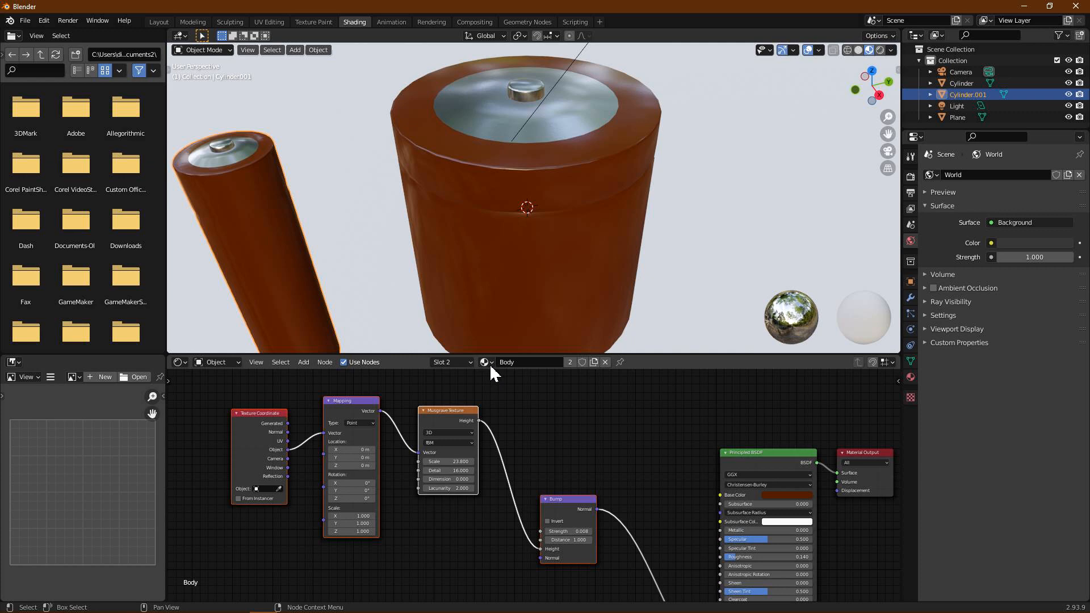
left_click_drag(568, 530, 573, 529)
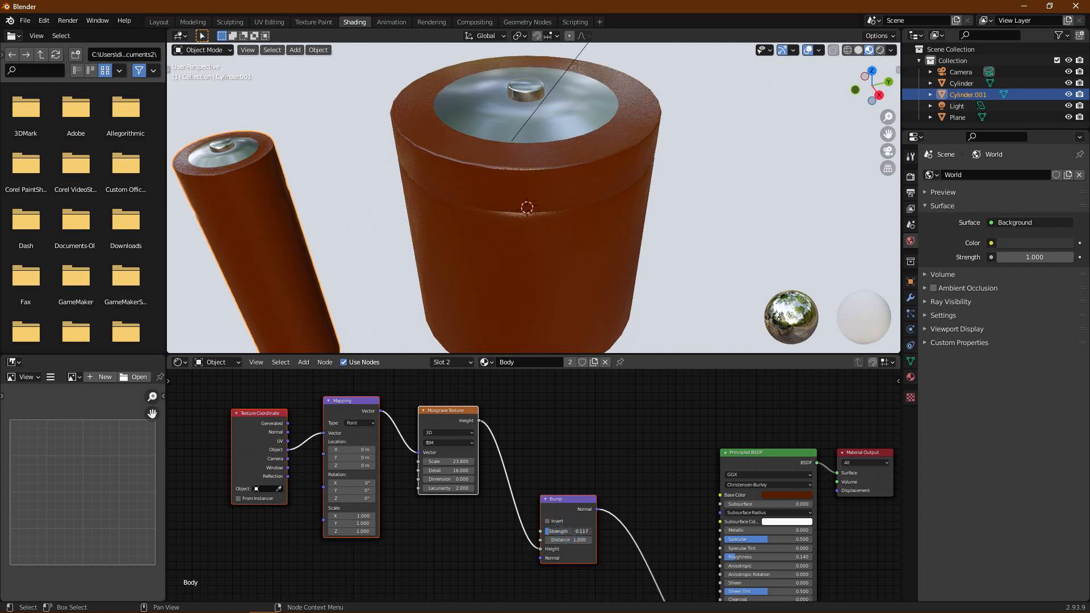
left_click(159, 21)
- Render the scene with the stronger body bump, inspect the thick battery up close, and dismiss the render window
left_click(67, 20)
left_click(69, 39)
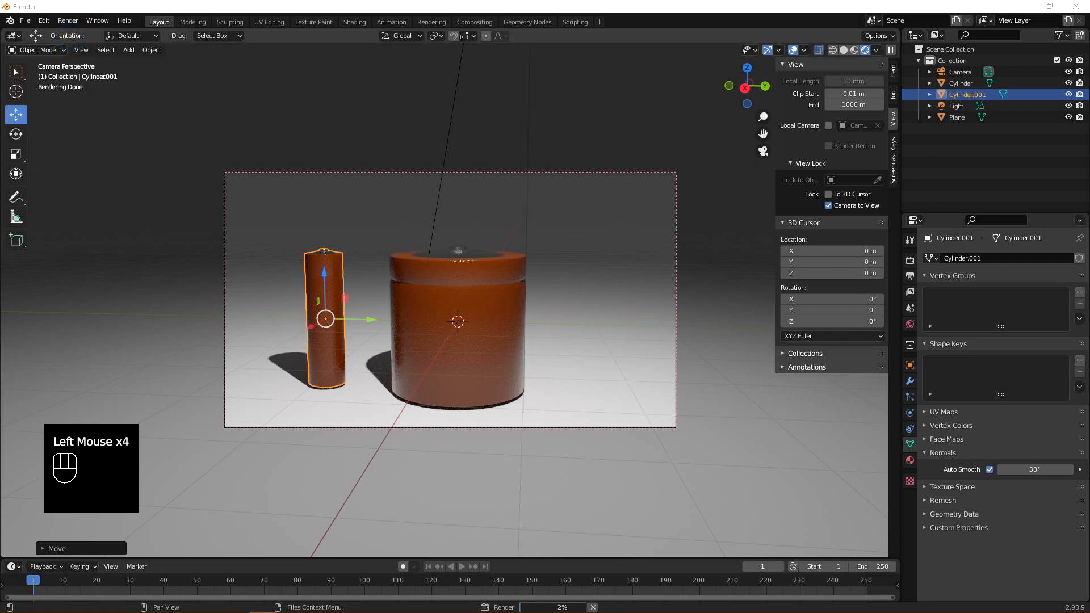
left_click_drag(210, 9, 468, 106)
scroll(496, 220, "down", 2)
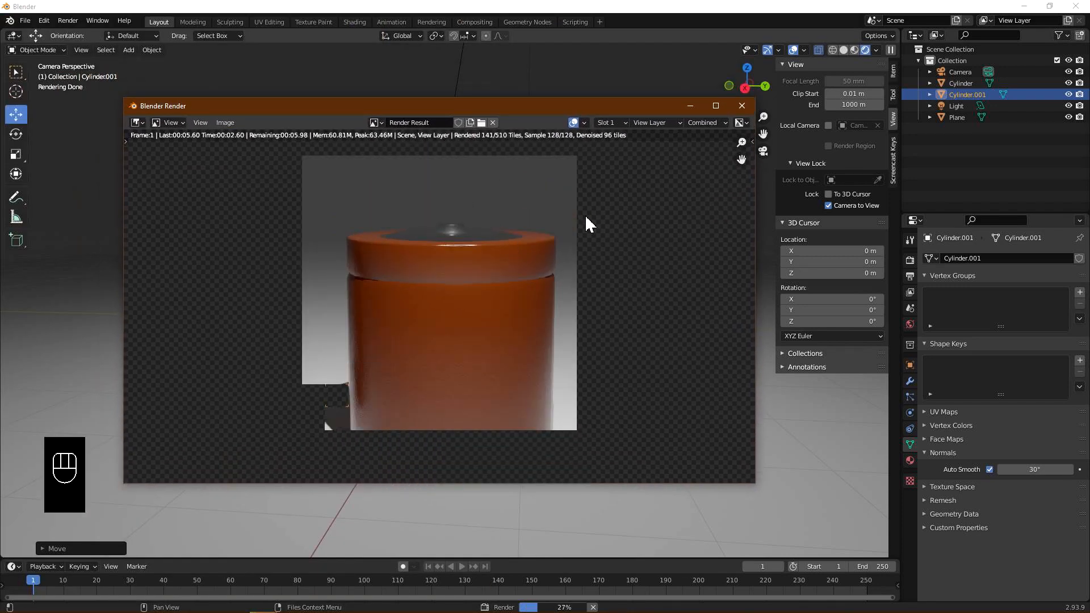
left_click(741, 106)
- Raise the camera to look down on both battery tops, render a test image and dismiss it
mouse_move(527, 270)
middle_mouse_down()
mouse_move(511, 332)
mouse_move(531, 336)
mouse_move(527, 279)
mouse_move(528, 309)
mouse_move(504, 311)
middle_mouse_up()
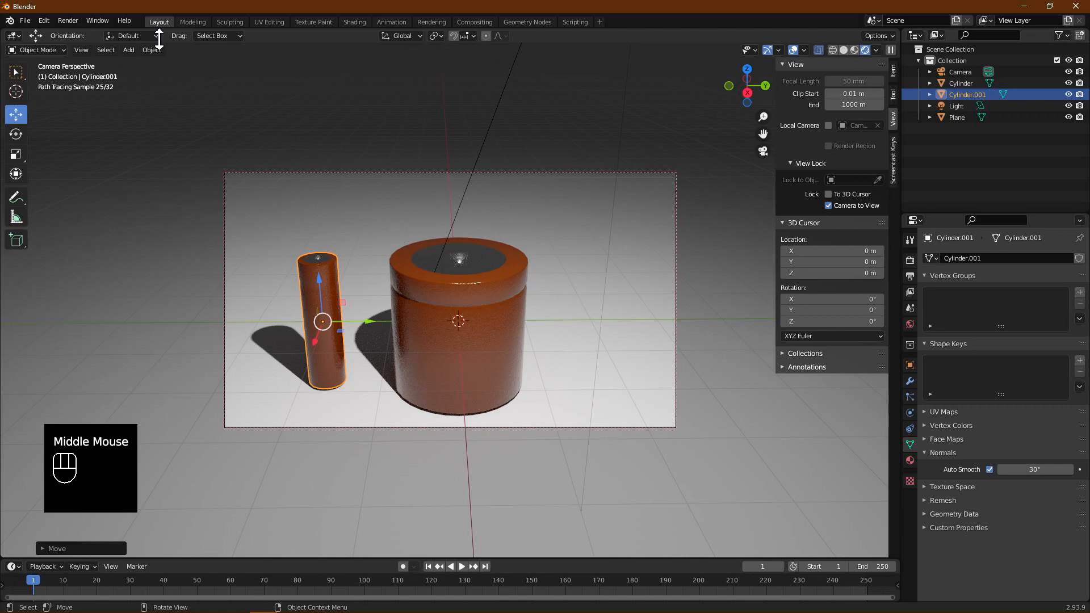
left_click(67, 21)
left_click(85, 34)
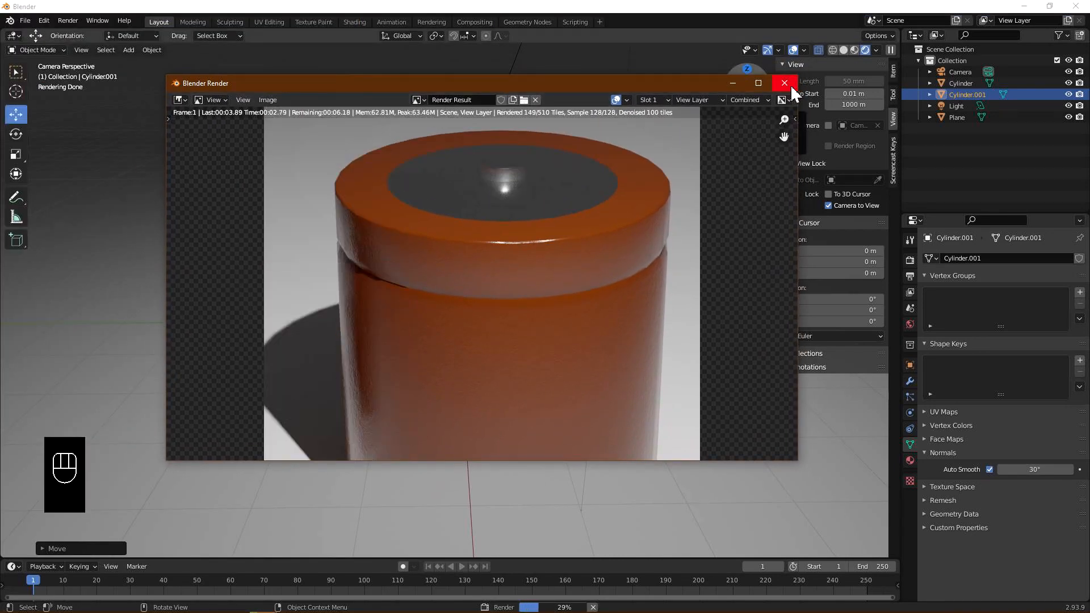
left_click(785, 84)
- Change the thick battery's Body material base color to dark red with hue 0.006 and saturation 0.984
left_click(506, 328)
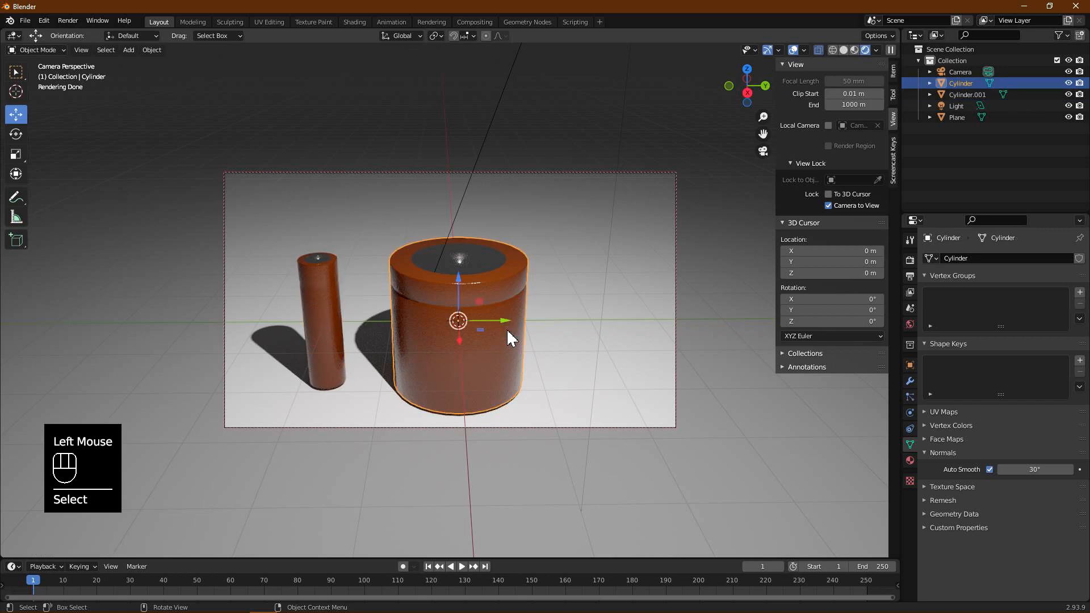
left_click(910, 461)
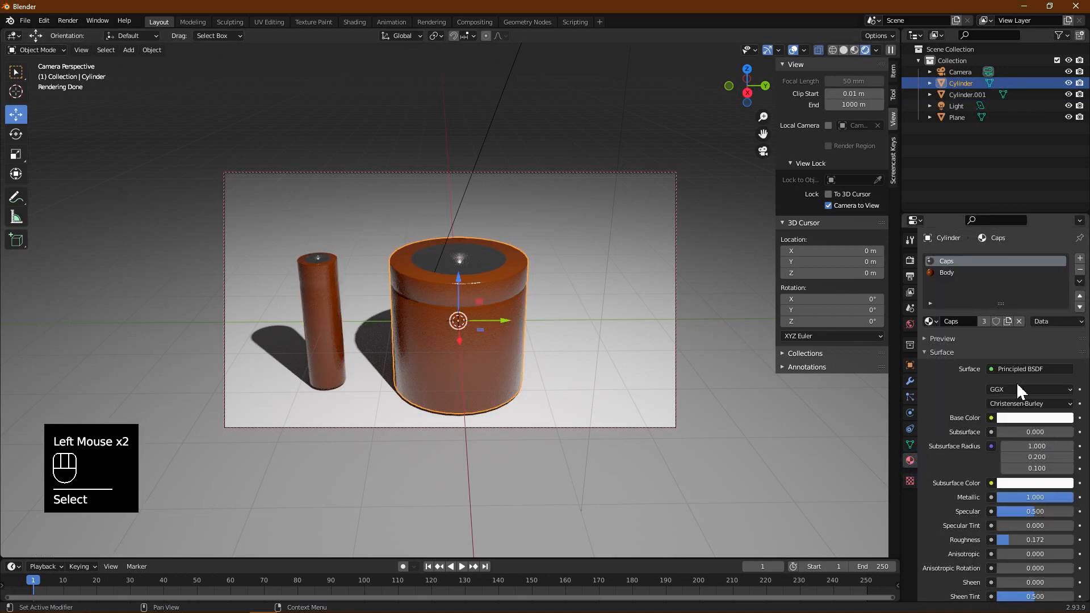
left_click(966, 275)
left_click(1027, 417)
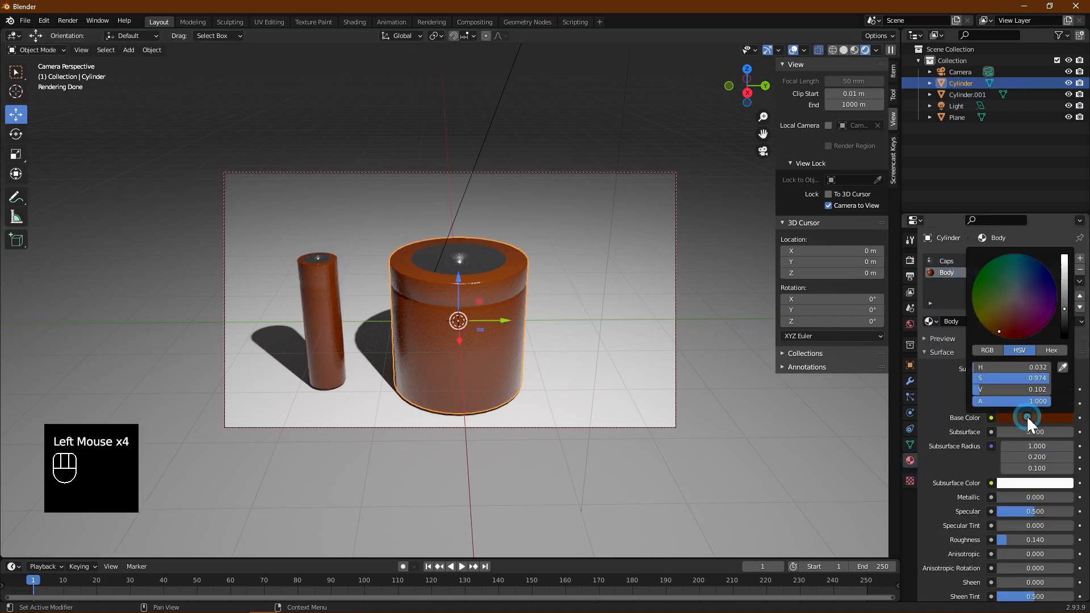
left_click(1016, 329)
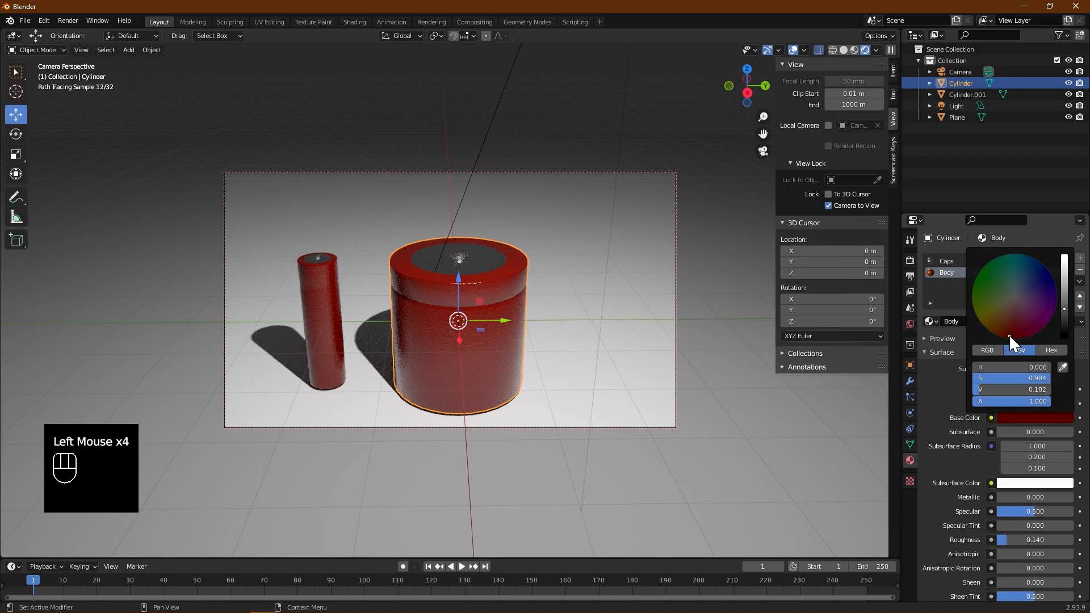
- Render the scene with the dark red battery bodies
left_click(68, 21)
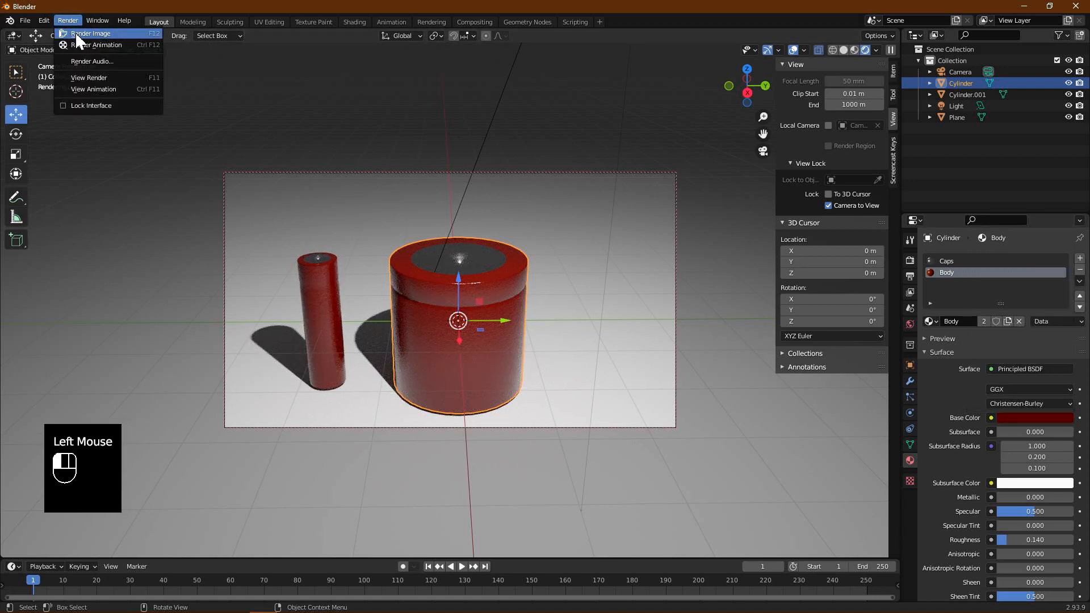
left_click(85, 34)
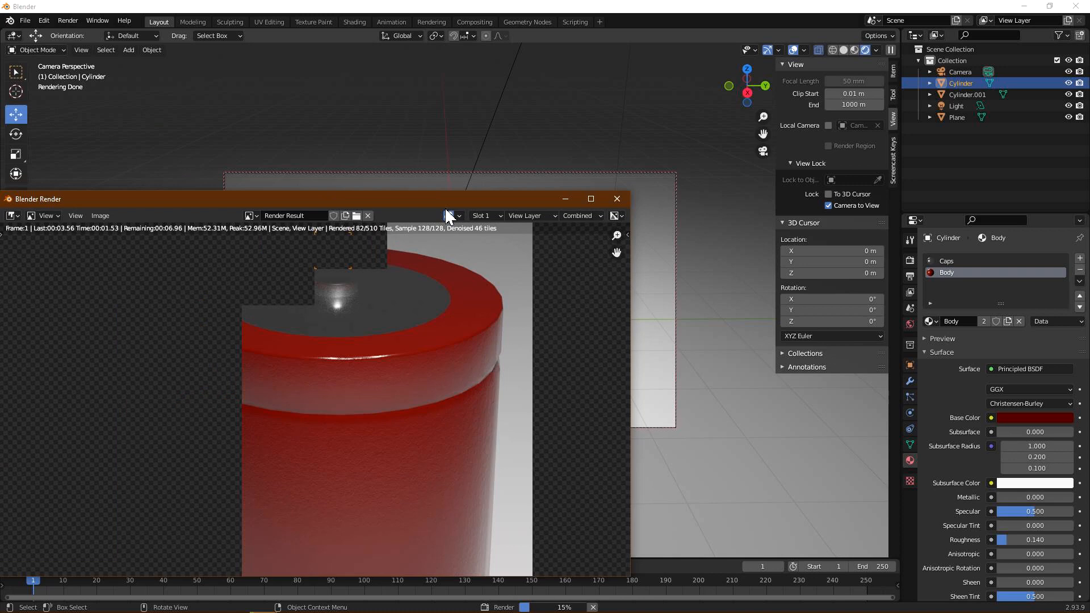